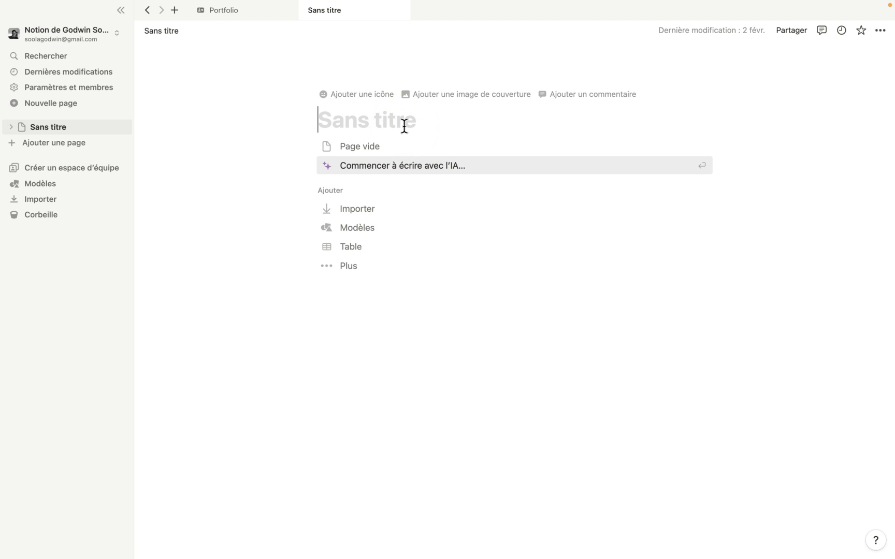
Start the untitled page as an empty page and insert an inline database (Base de données – Intégrée) in it
left_click(384, 147)
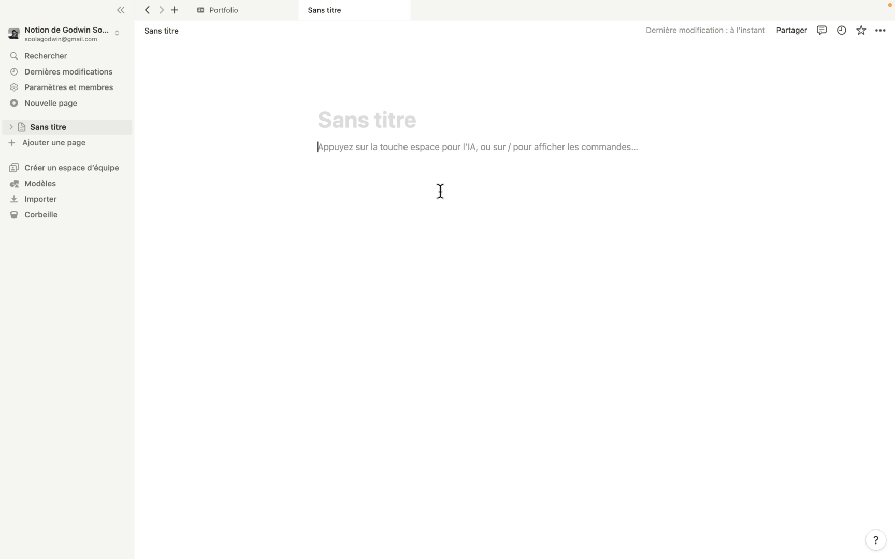
type("/")
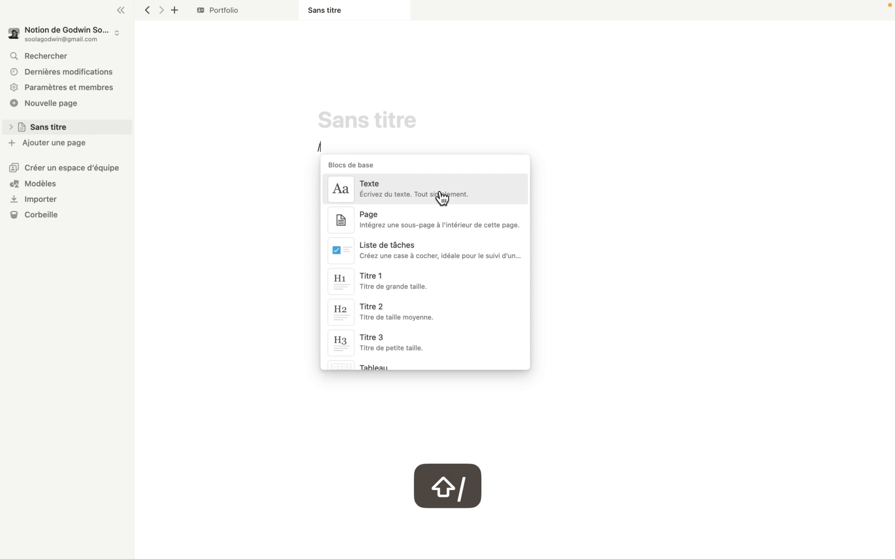
type("data")
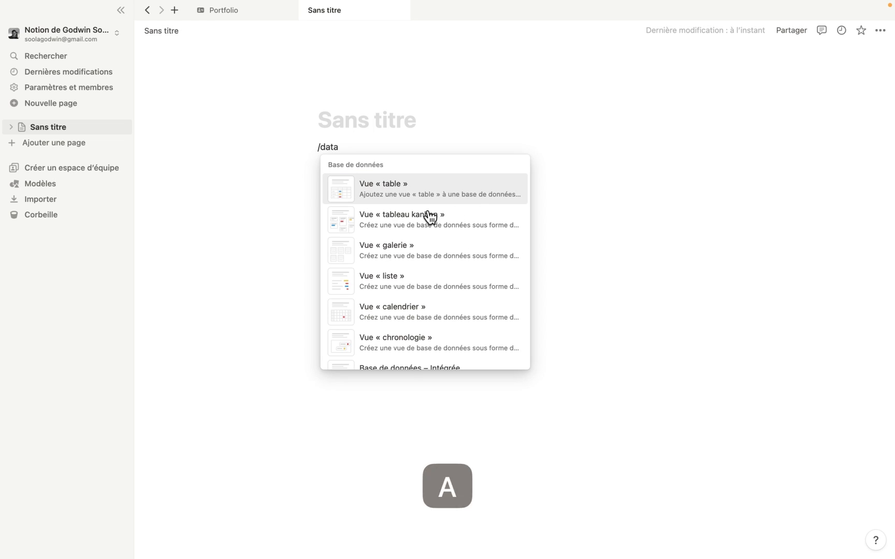
key("BackSpace")
key("BackSpace")
key("BackSpace")
key("BackSpace")
type("abs")
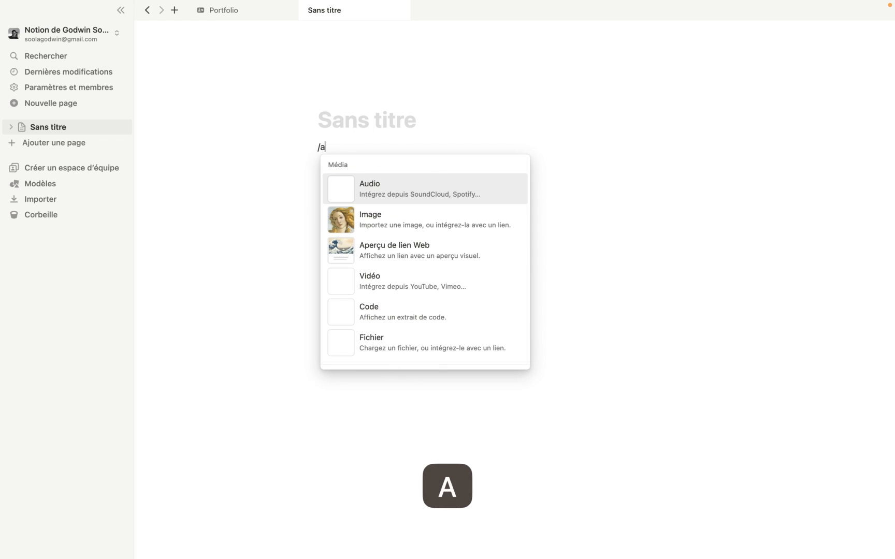
key("BackSpace")
key("BackSpace")
key("BackSpace")
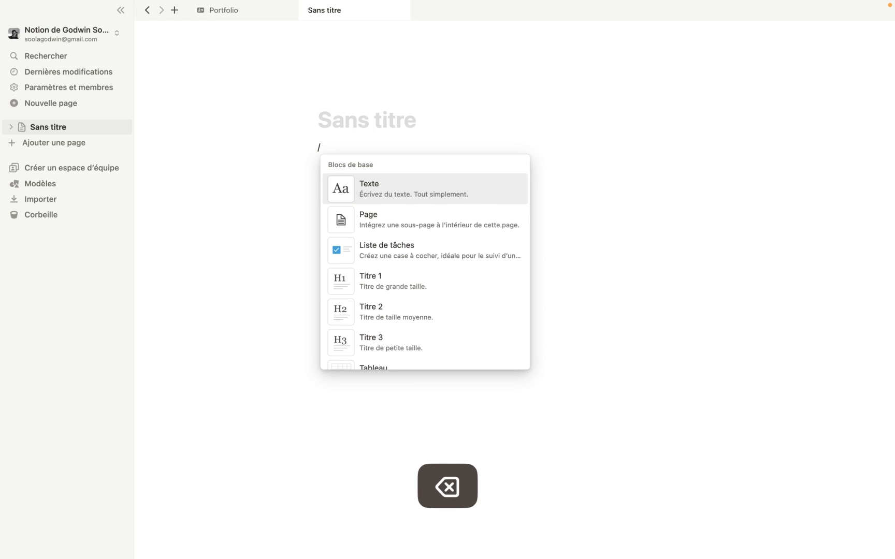
type("base")
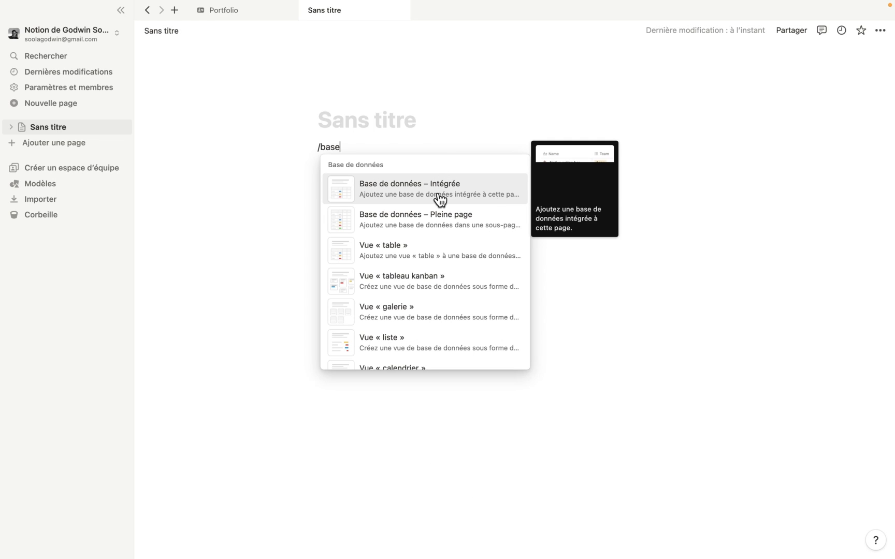
left_click(441, 201)
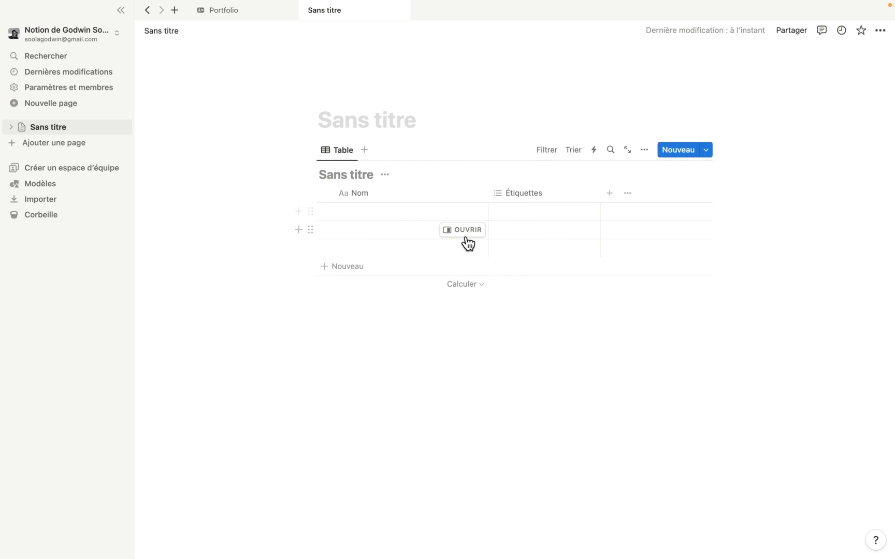
Title the new database Compétences and hide its title in the table view
type("Comé")
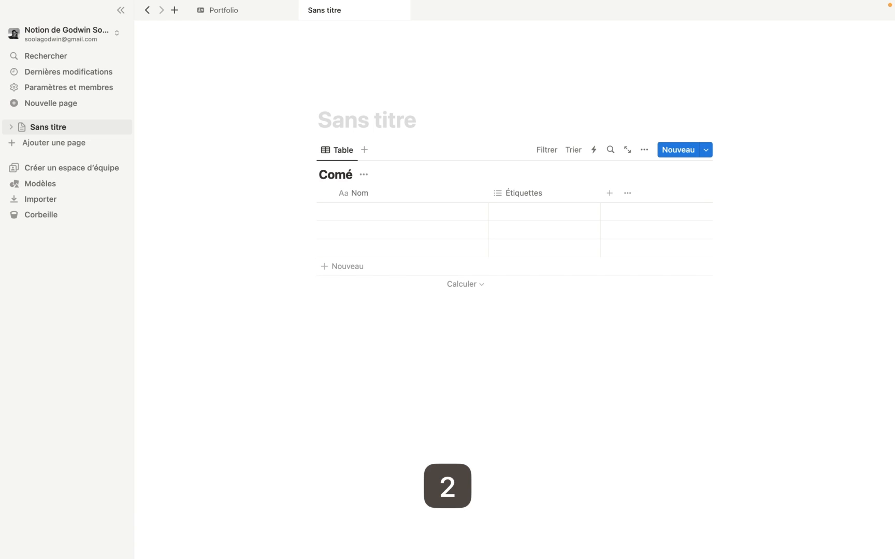
key("BackSpace")
type("pt")
key("BackSpace")
type("étences")
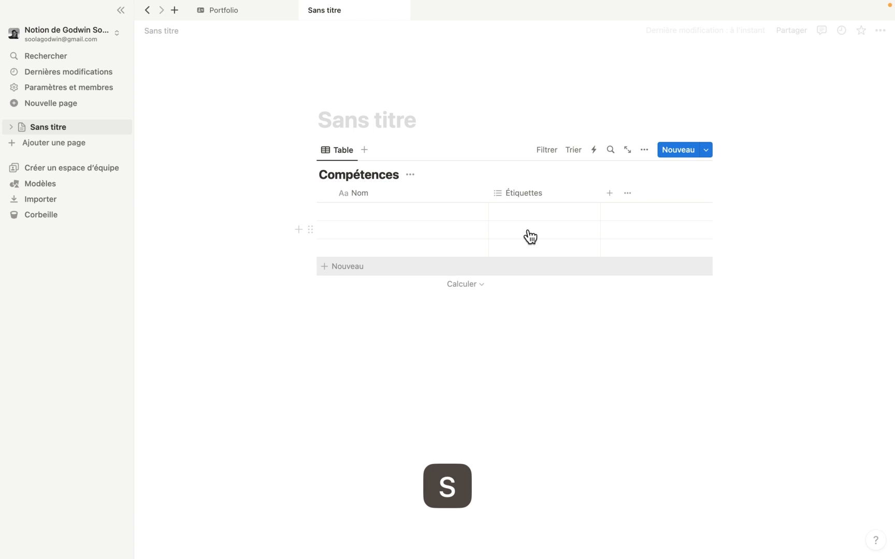
left_click(414, 178)
left_click(403, 234)
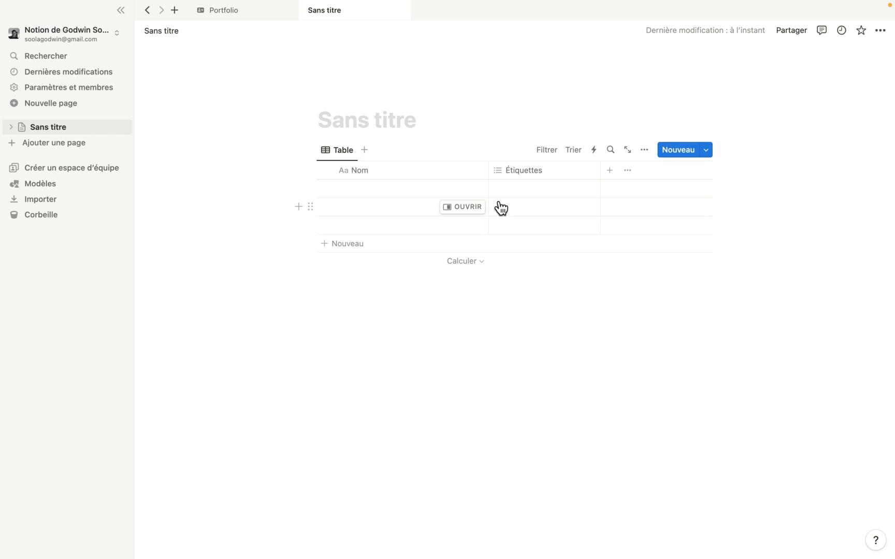
Delete the Étiquettes property from the database
left_click(567, 175)
left_click(555, 339)
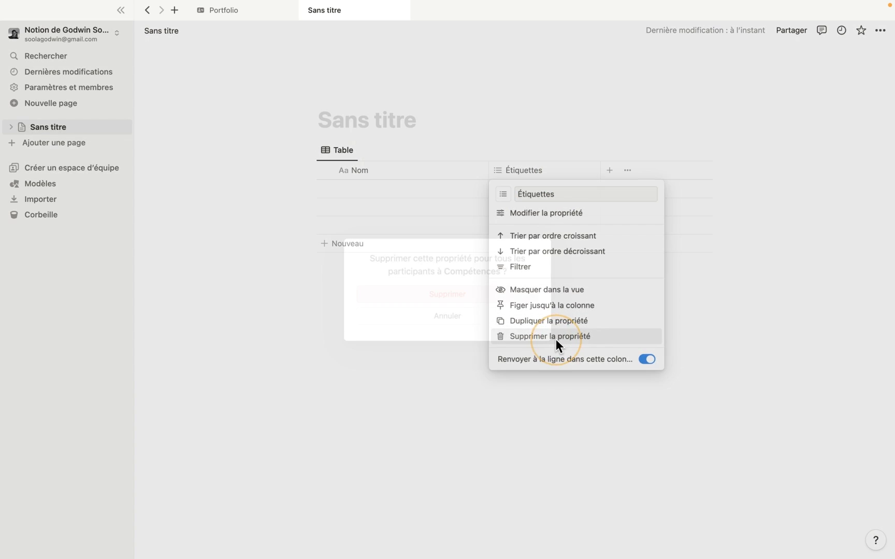
left_click(480, 295)
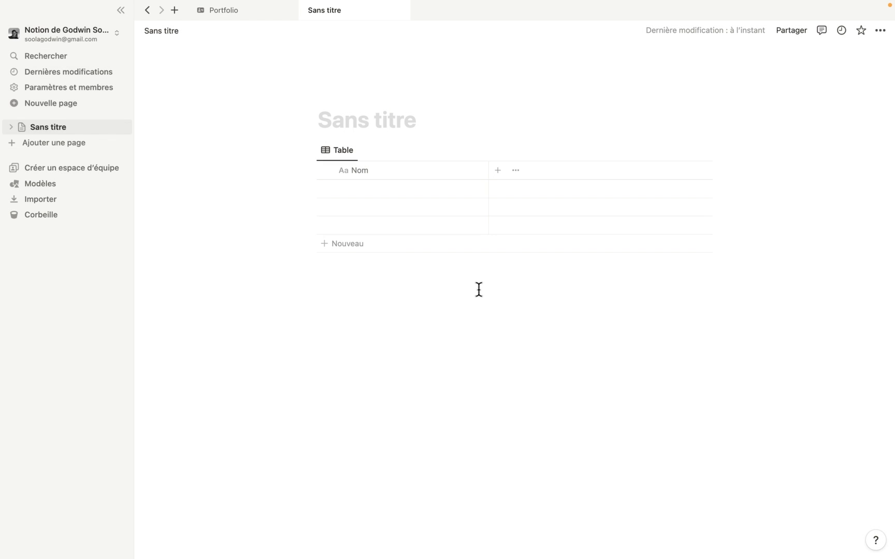
Add a new property named Type to the Compétences database
left_click(497, 172)
key("ctrl+t")
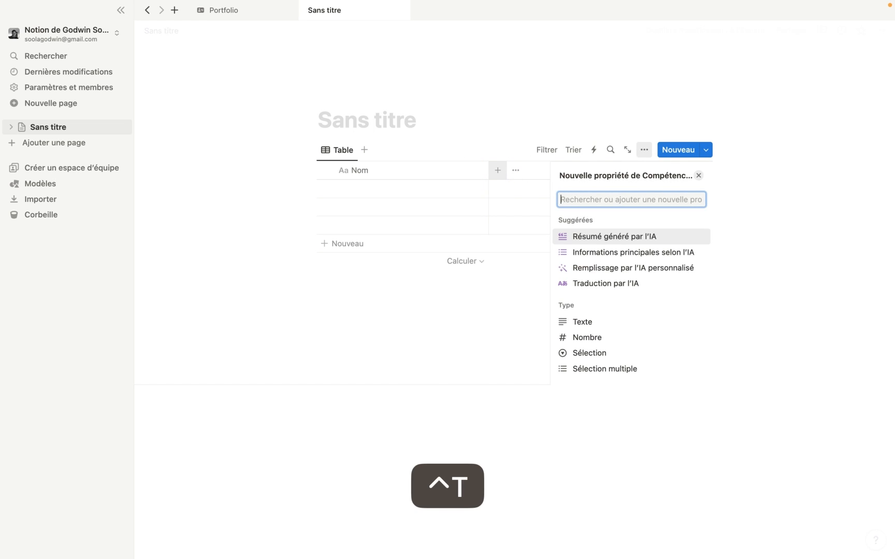
type("ype")
key("BackSpace")
key("BackSpace")
key("BackSpace")
type("Tyu")
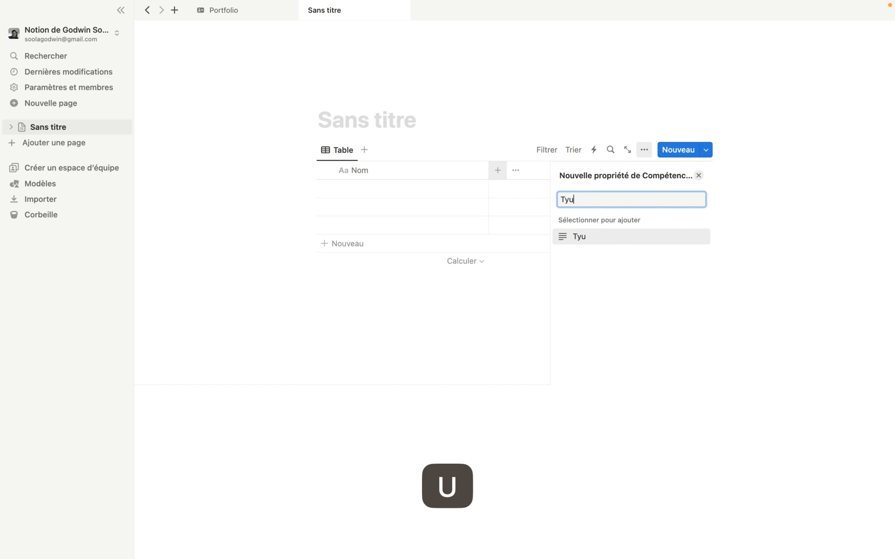
key("BackSpace")
type("pe")
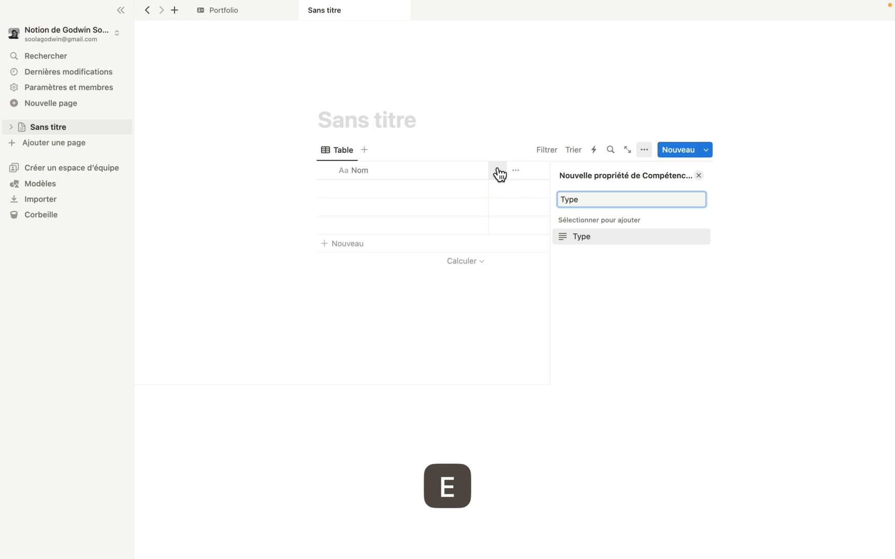
left_click(583, 239)
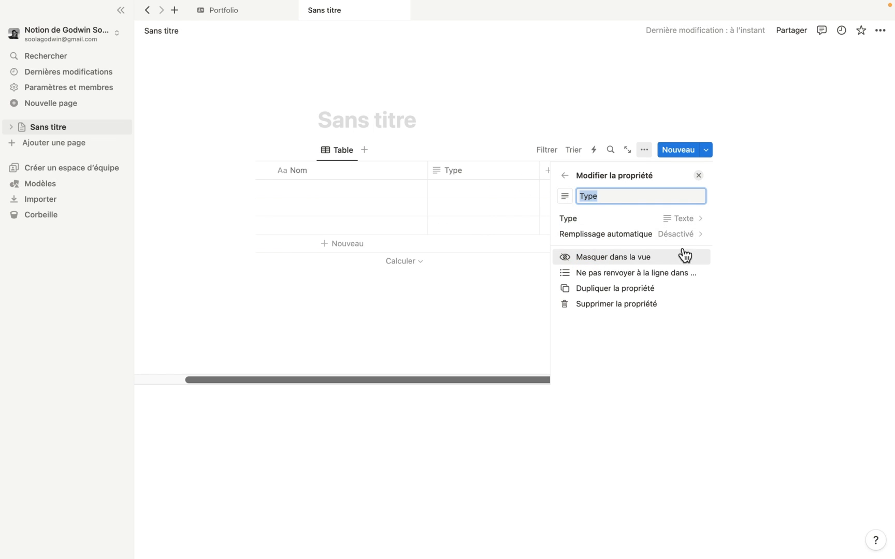
Change the Type property from text to a single-choice Sélection property
left_click(684, 219)
scroll(621, 324, "down", 3)
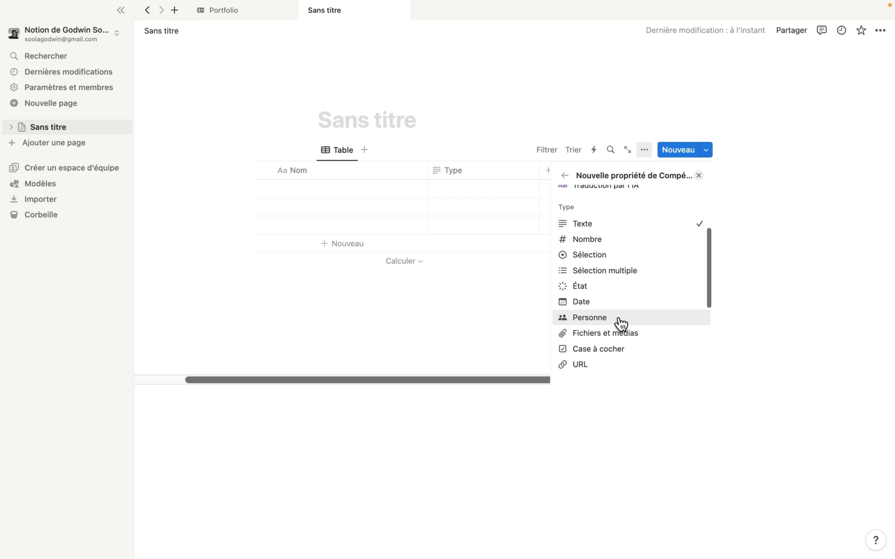
left_click(611, 256)
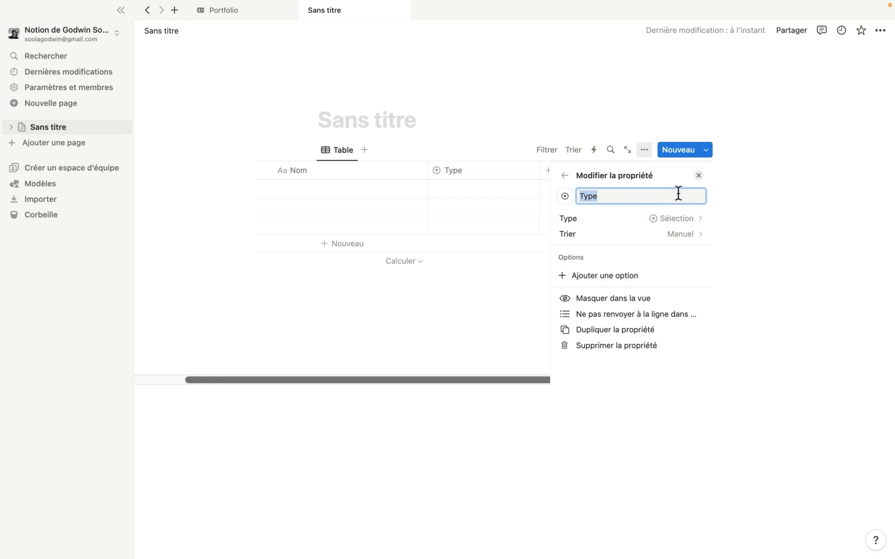
Add the options Logiciels and Compétences to the Type property and close its settings
left_click(628, 275)
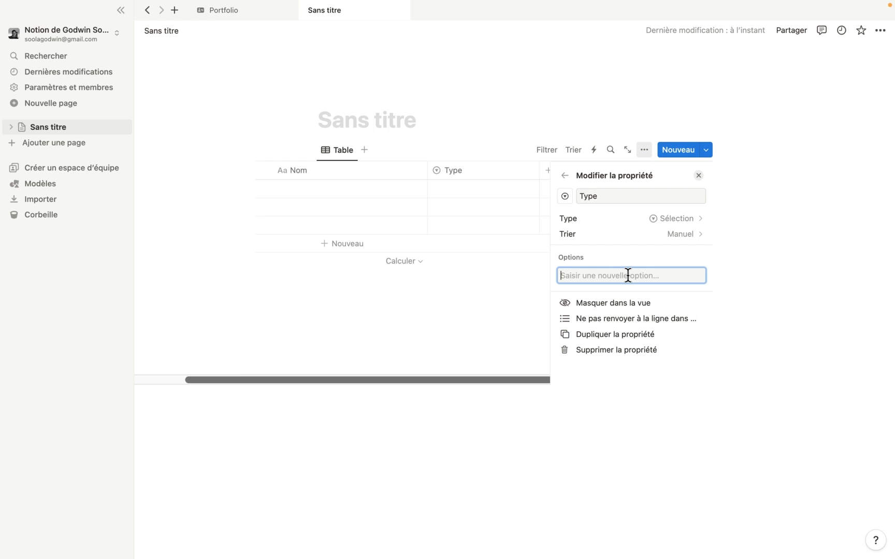
type("Logici")
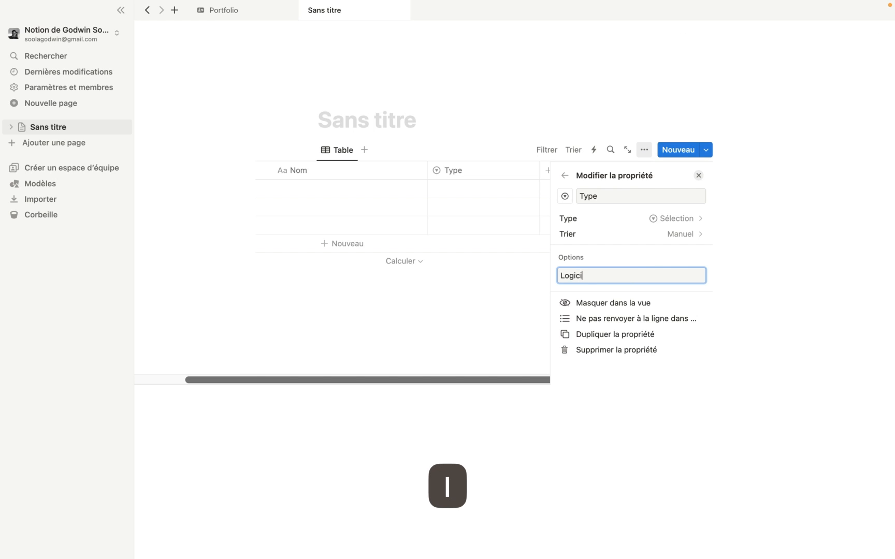
type("els")
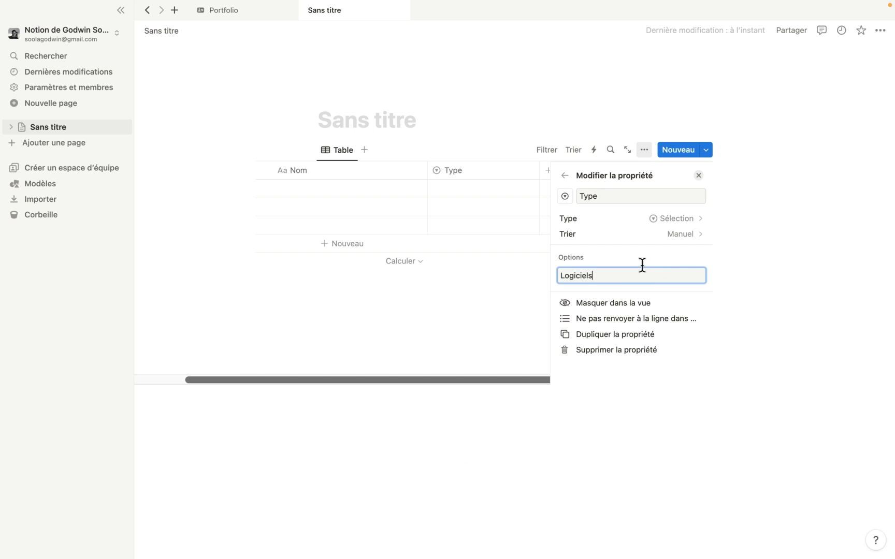
key("Return")
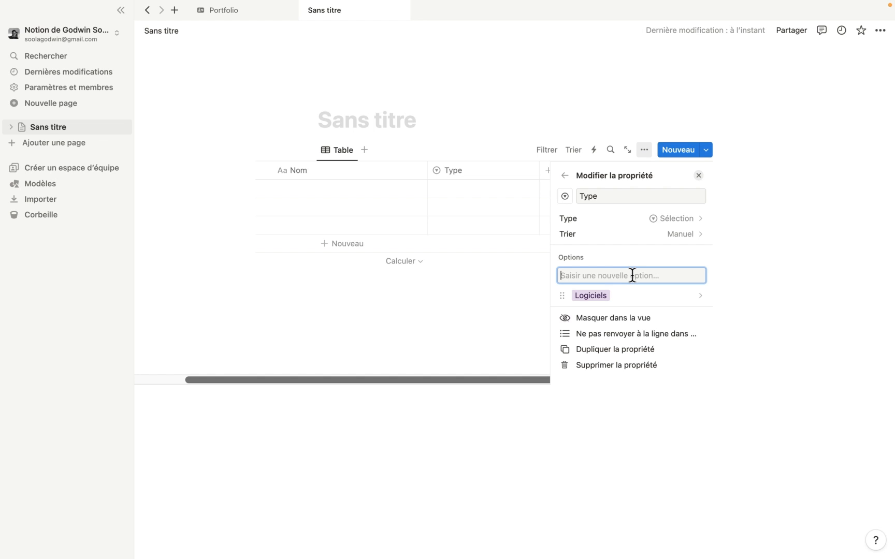
type("Com")
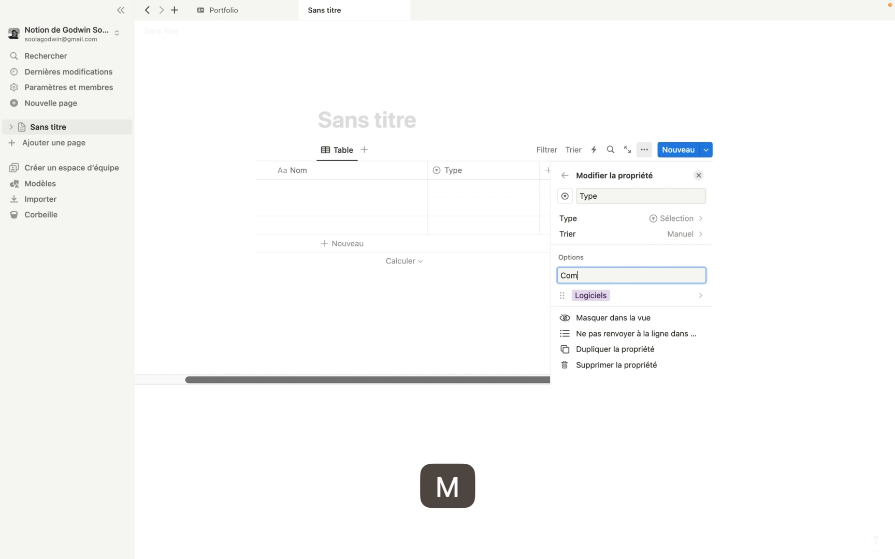
type("pétences")
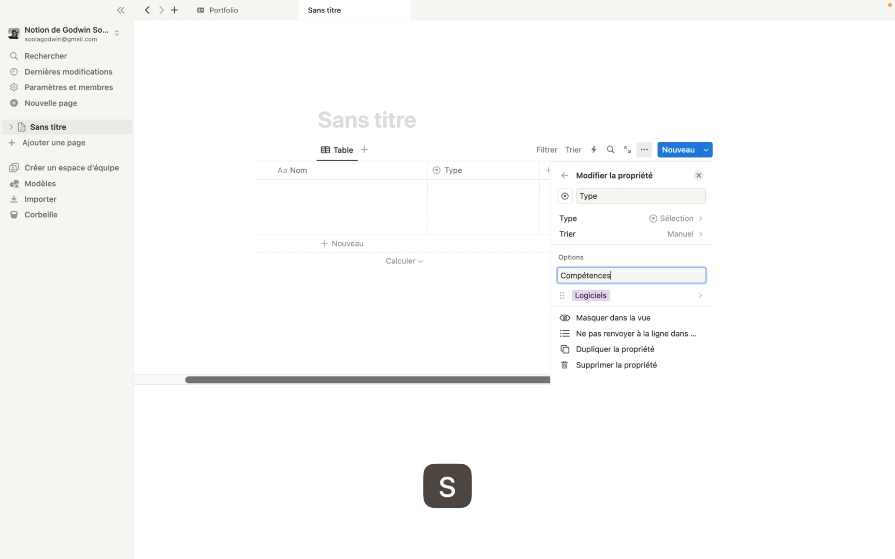
key("Return")
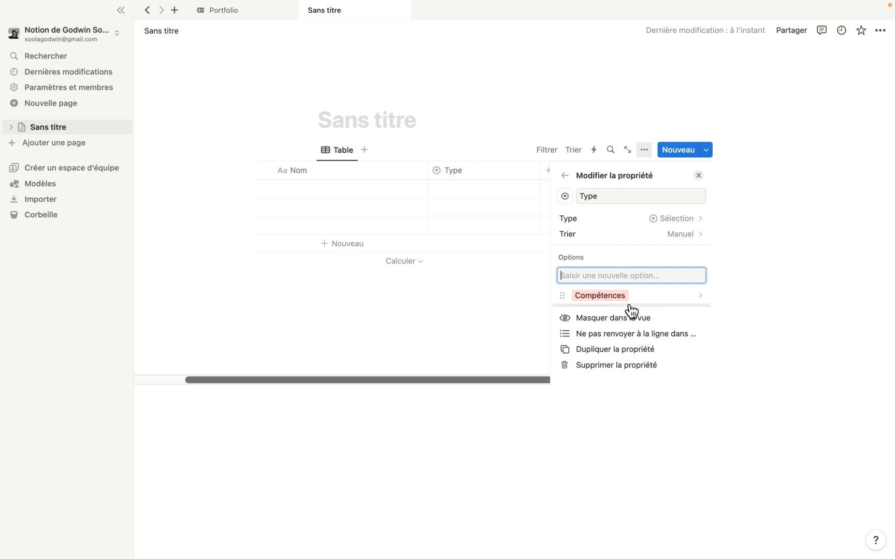
scroll(631, 301, "down", 1)
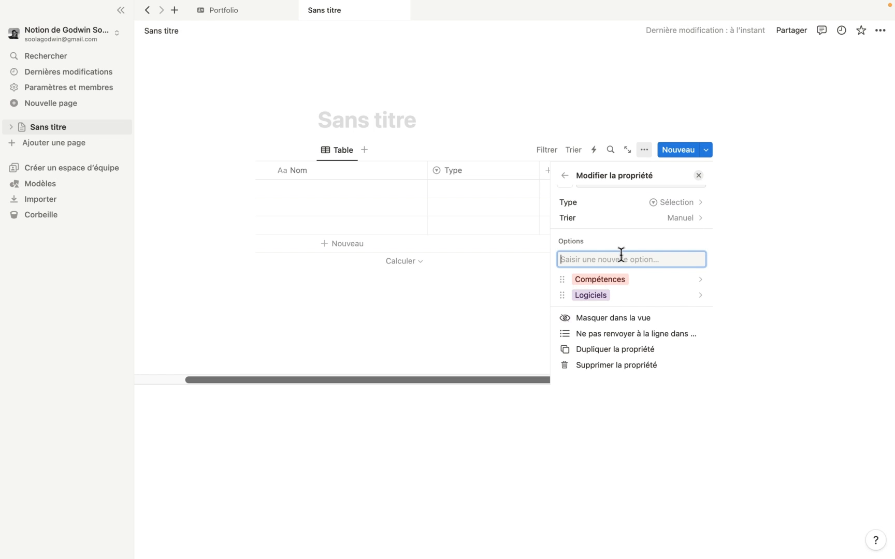
left_click(699, 176)
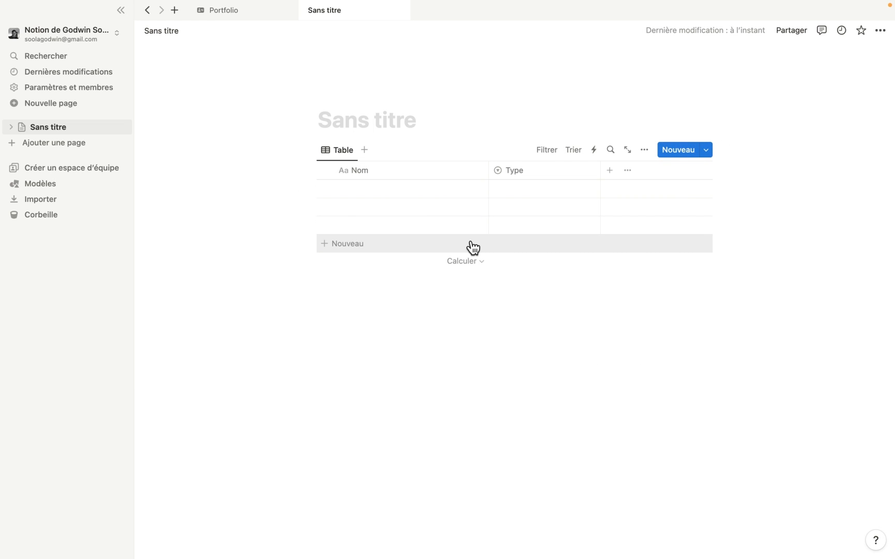
Name the three table rows Photoshop, Webflow and Création de site web
left_click(366, 193)
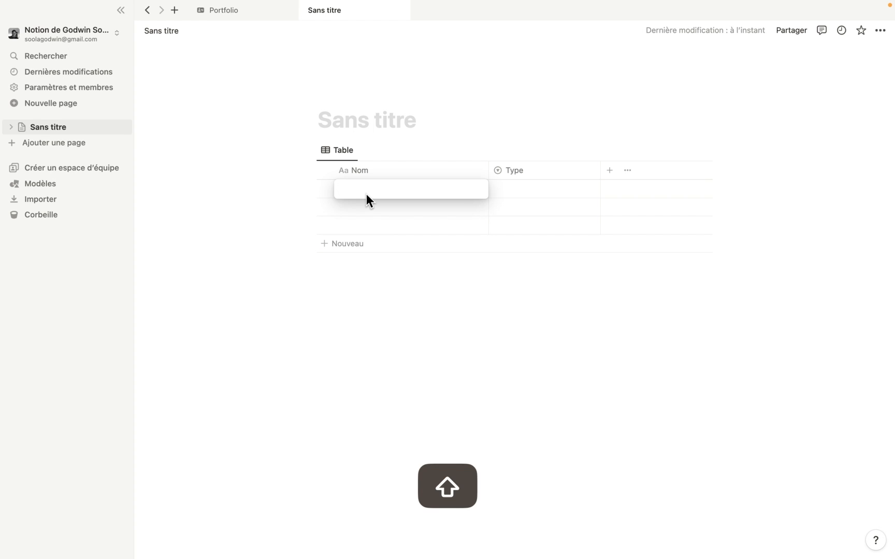
type("Photoshop")
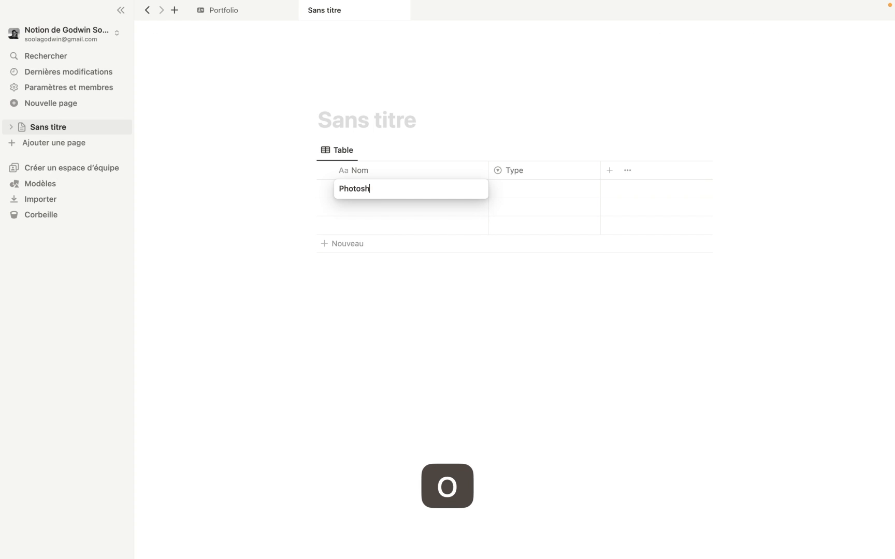
left_click(369, 208)
left_click(381, 208)
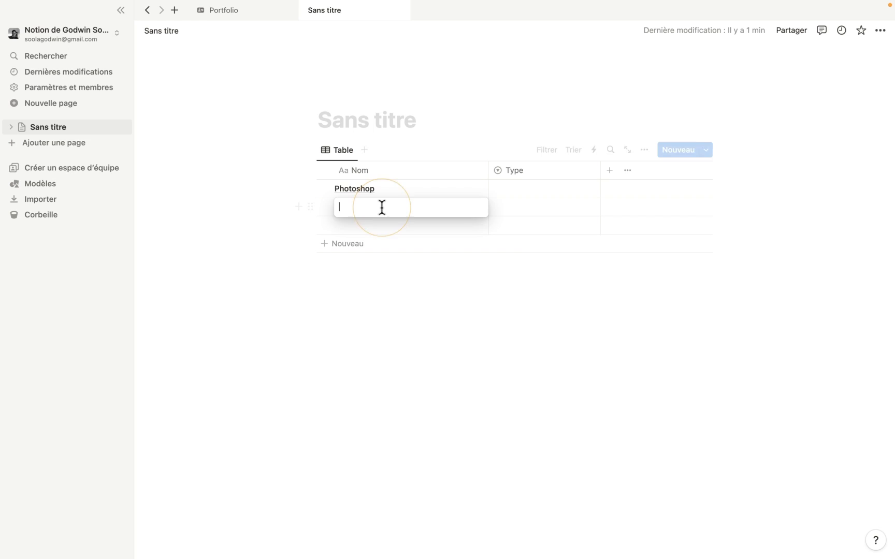
type("Webflow")
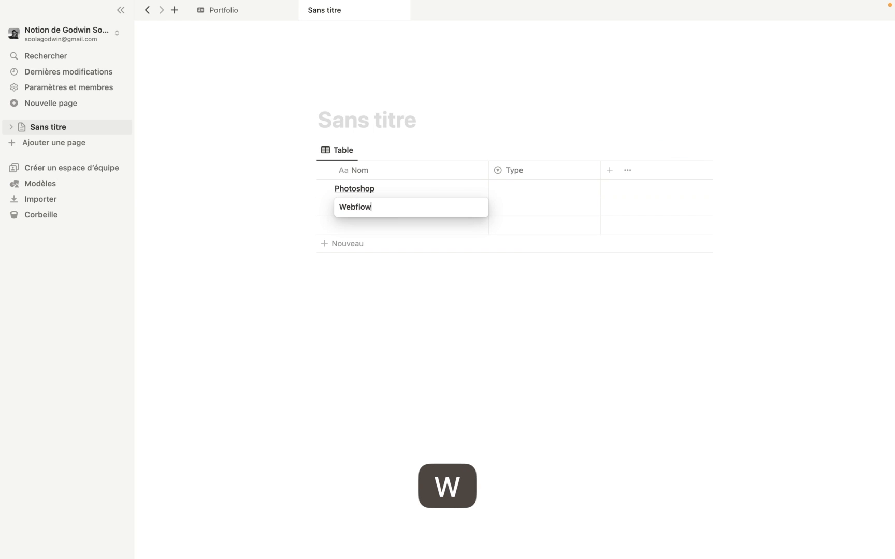
left_click(397, 226)
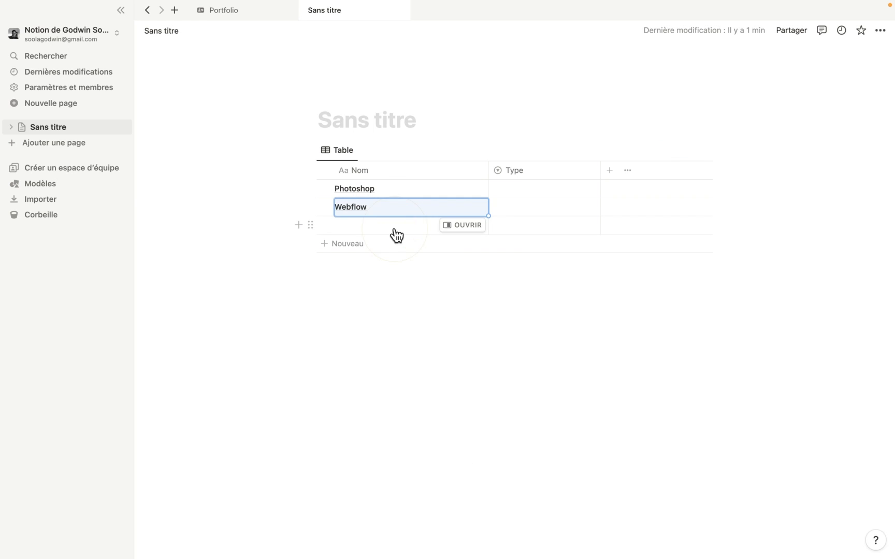
left_click(395, 227)
type("Créa")
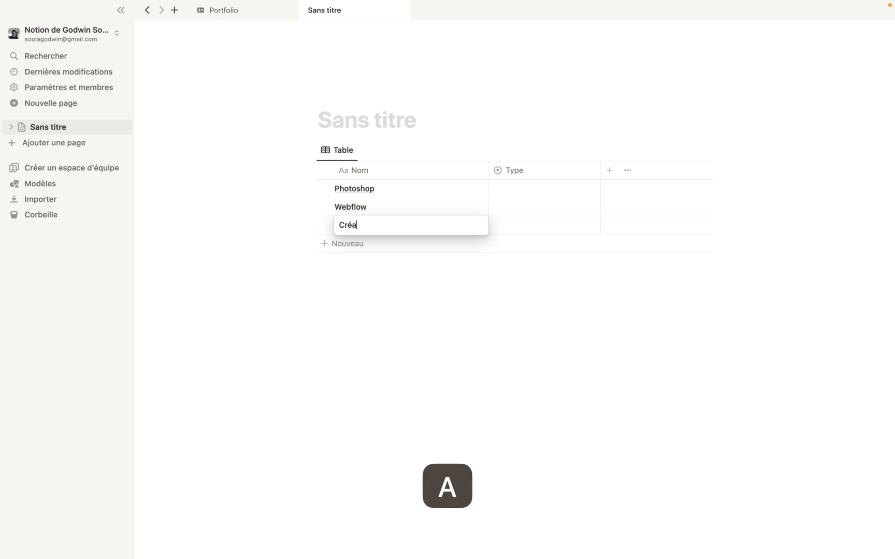
type("tion de site web")
left_click(413, 319)
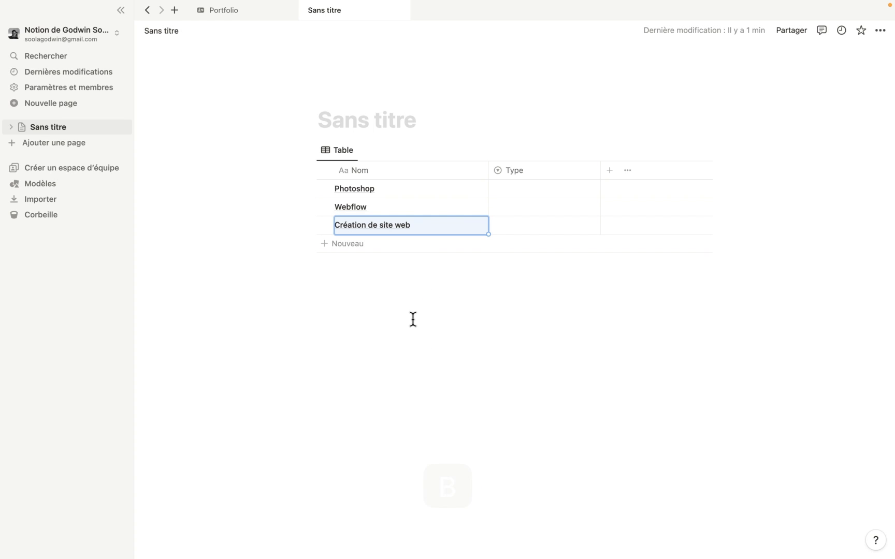
Set Type to Logiciels for Photoshop and Webflow, and to Compétences for Création de site web
left_click(512, 193)
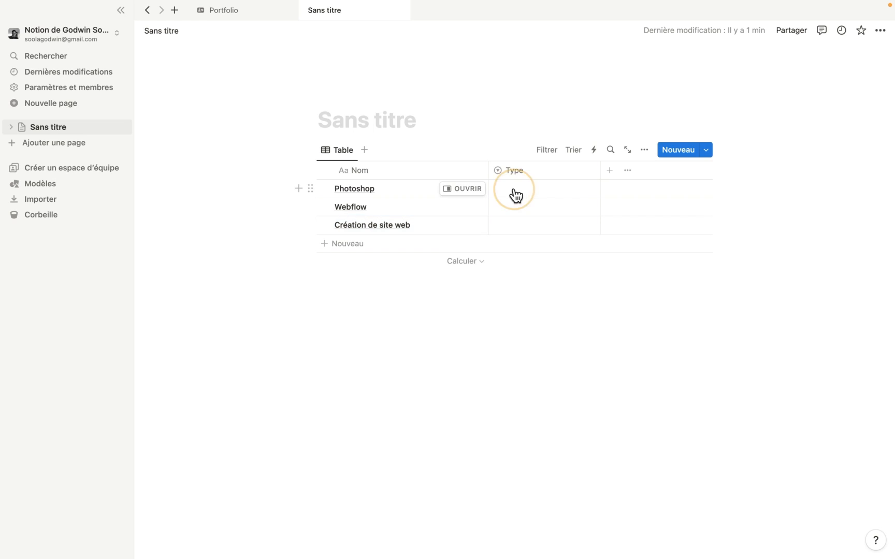
left_click(544, 243)
left_click(552, 207)
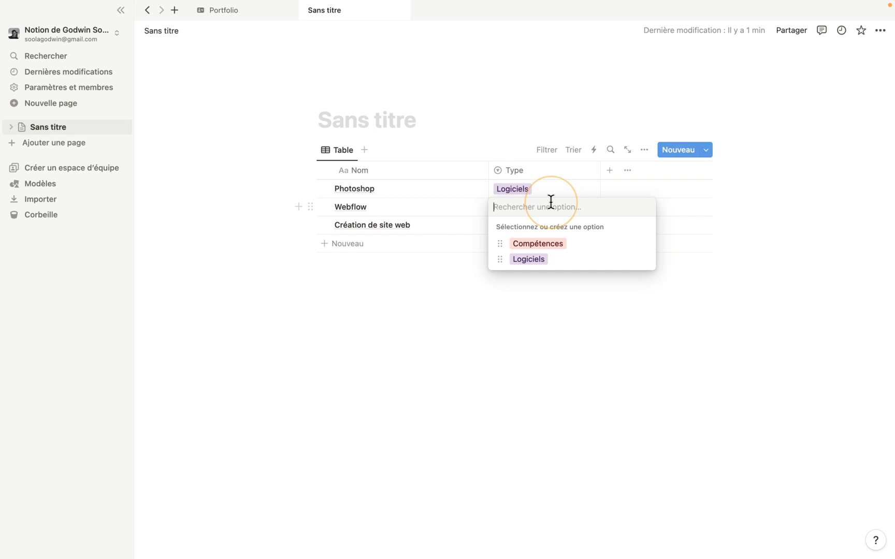
left_click(537, 258)
left_click(534, 231)
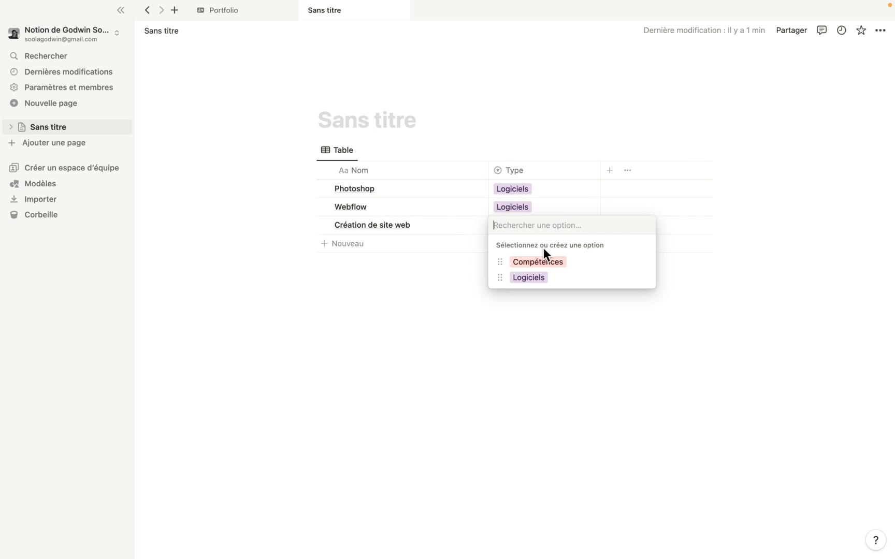
left_click(541, 267)
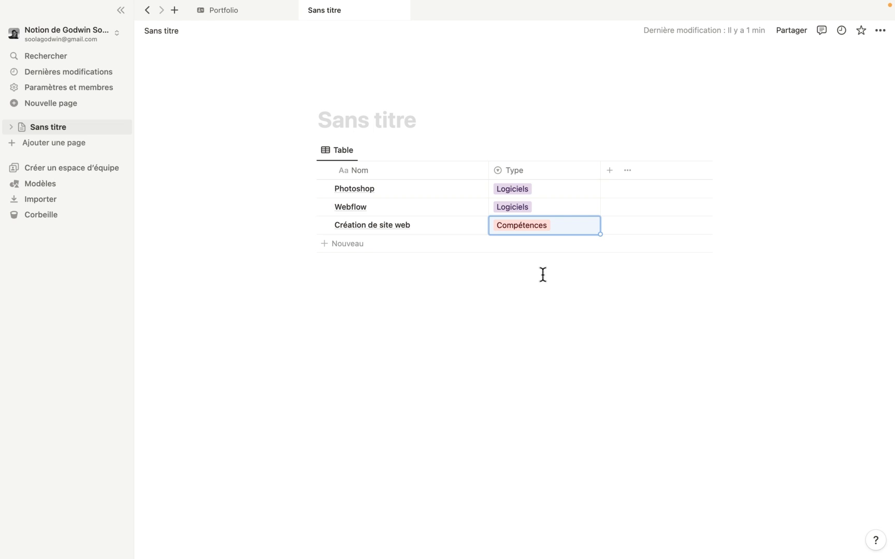
Insert an inline database titled Projets below the skills table and hide its title
left_click(484, 296)
key("Return")
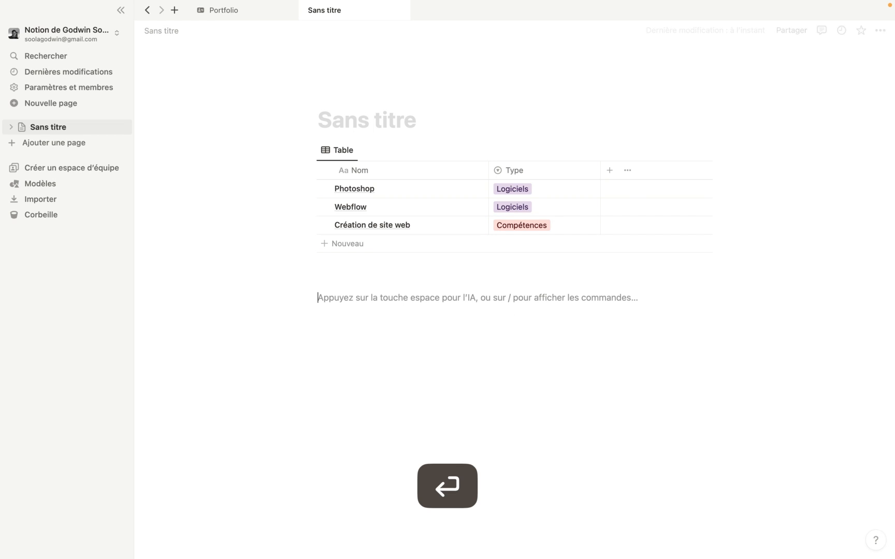
type("/")
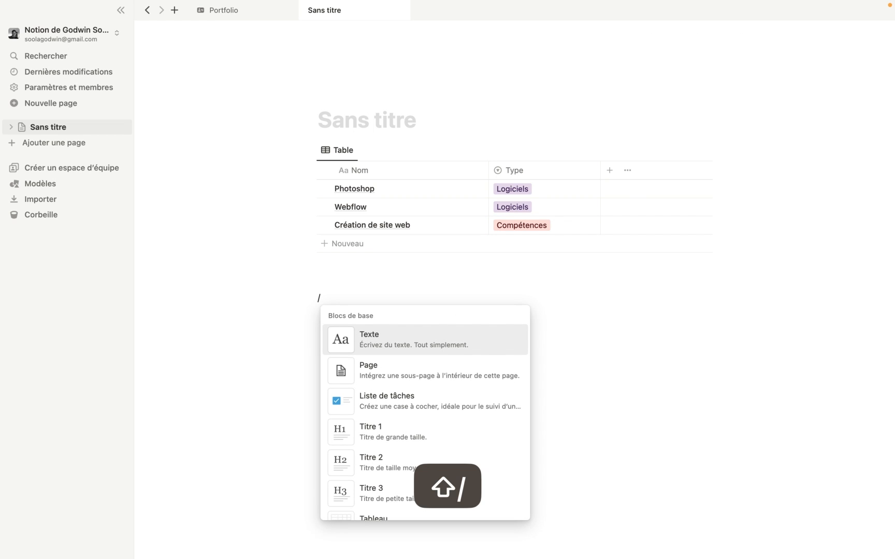
type("bade")
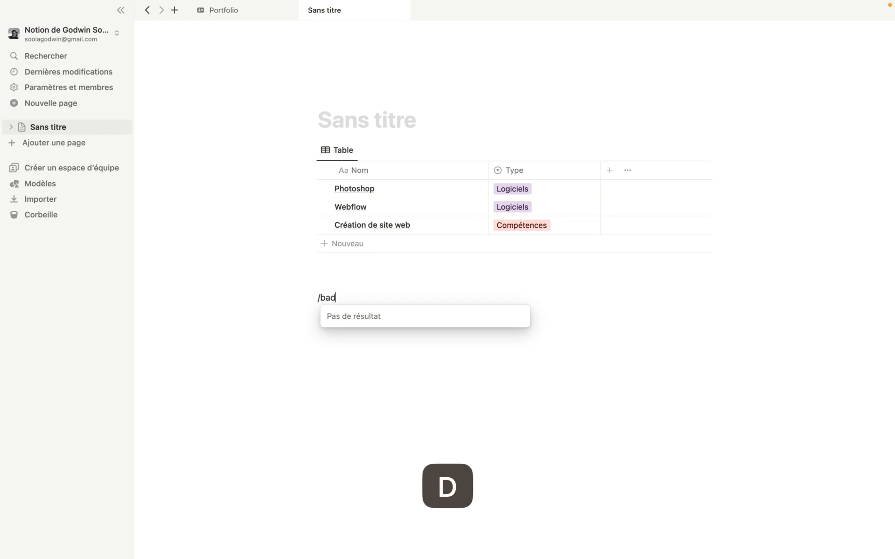
key("BackSpace")
key("BackSpace")
type("se")
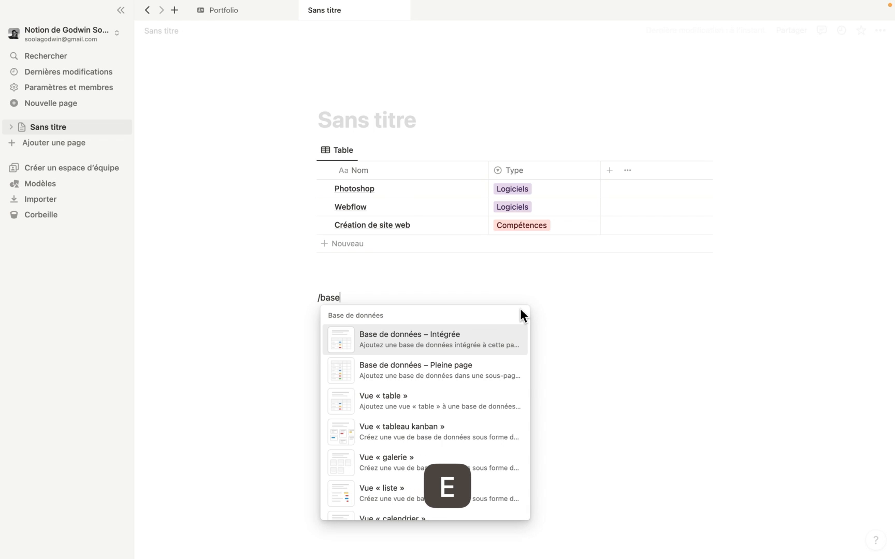
left_click(460, 339)
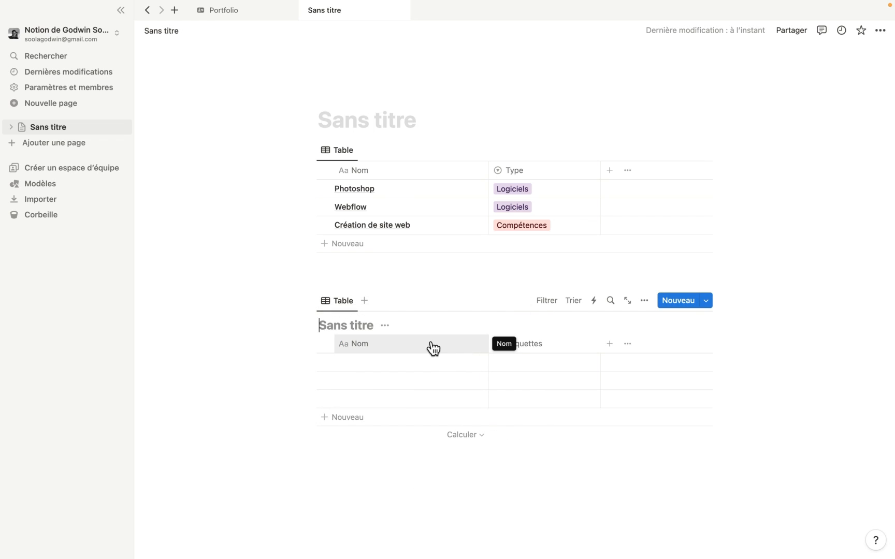
type("Projets")
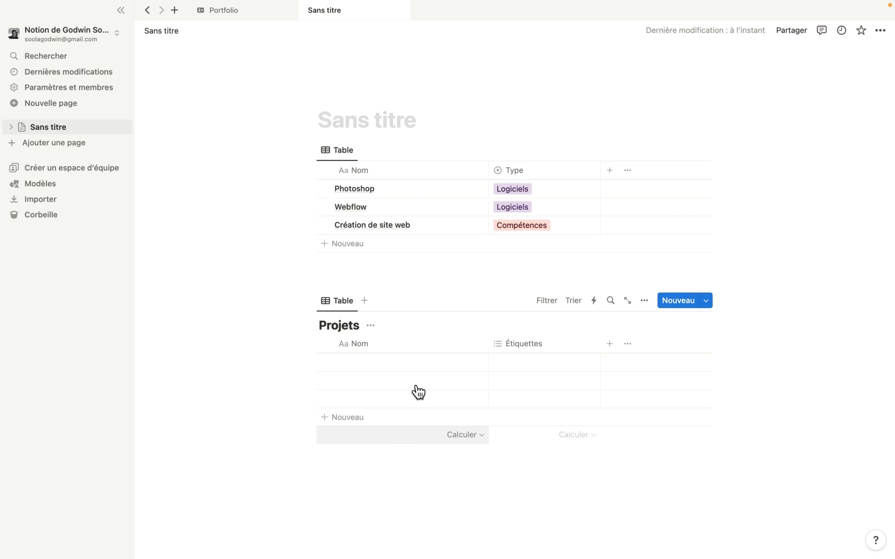
left_click(370, 326)
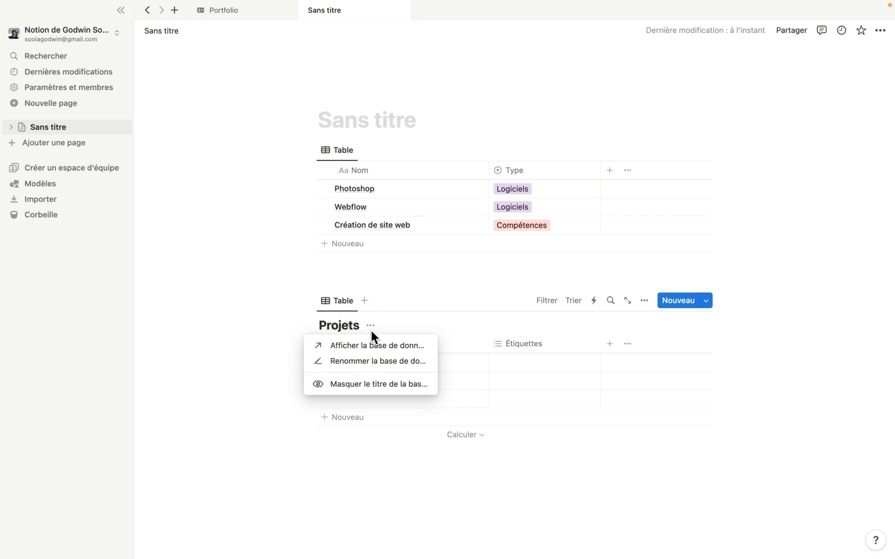
left_click(373, 386)
Name the three rows of the Projets table Projet 1, Projet 2 and Projet 3
left_click(407, 340)
type("Projet 1")
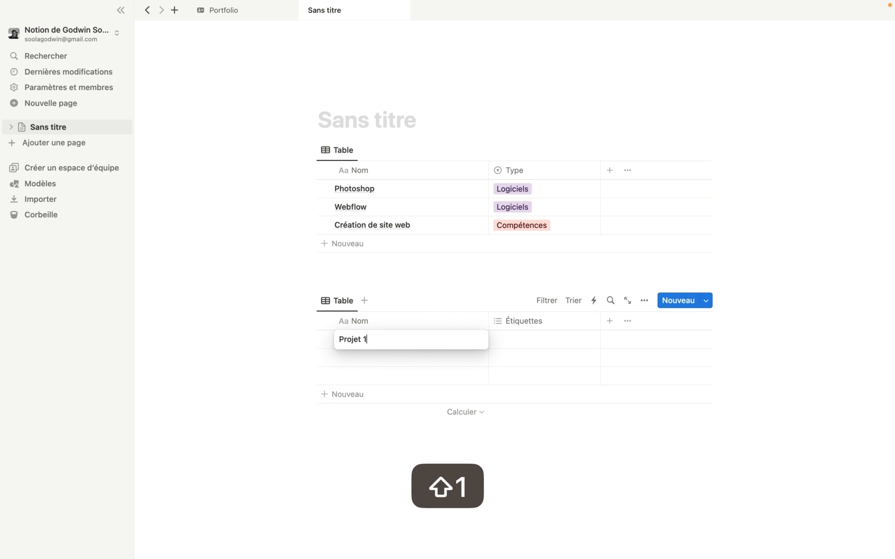
left_click(409, 359)
left_click(409, 358)
type("Proj")
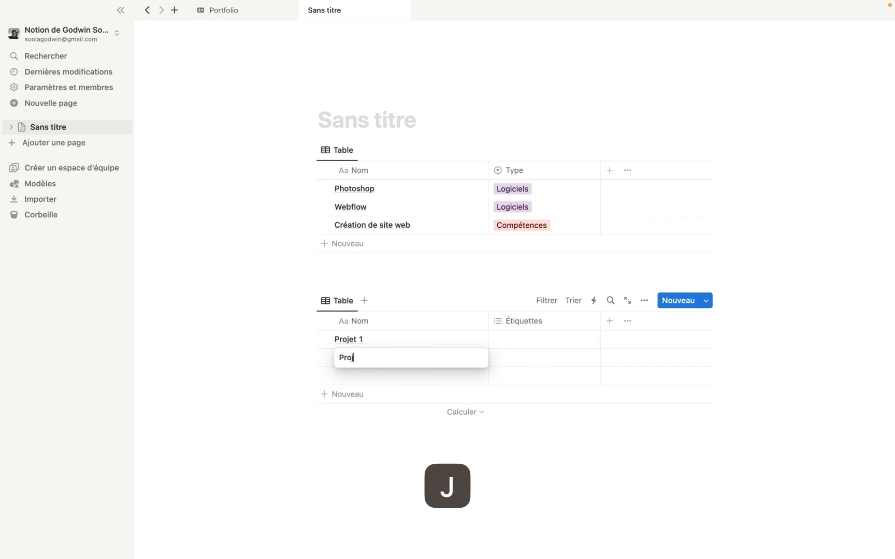
type("et 2")
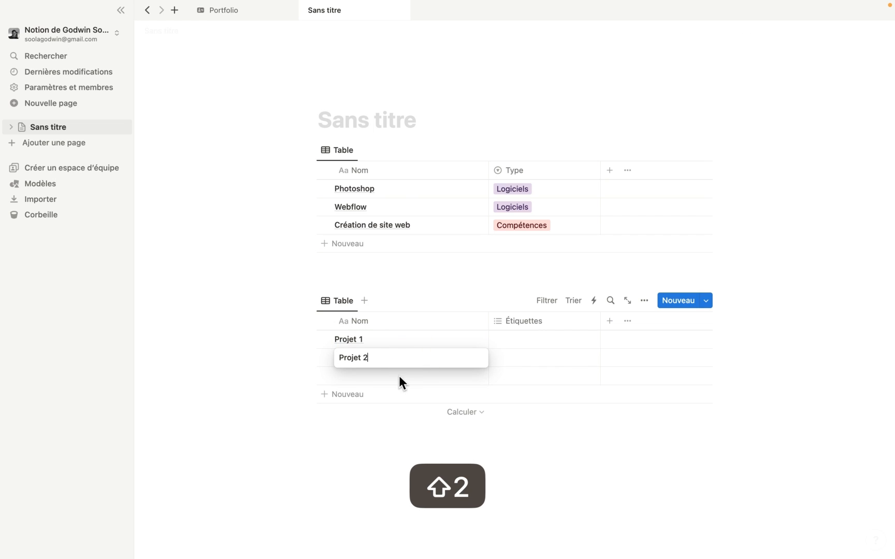
left_click(393, 380)
left_click(392, 378)
type("Projet 3")
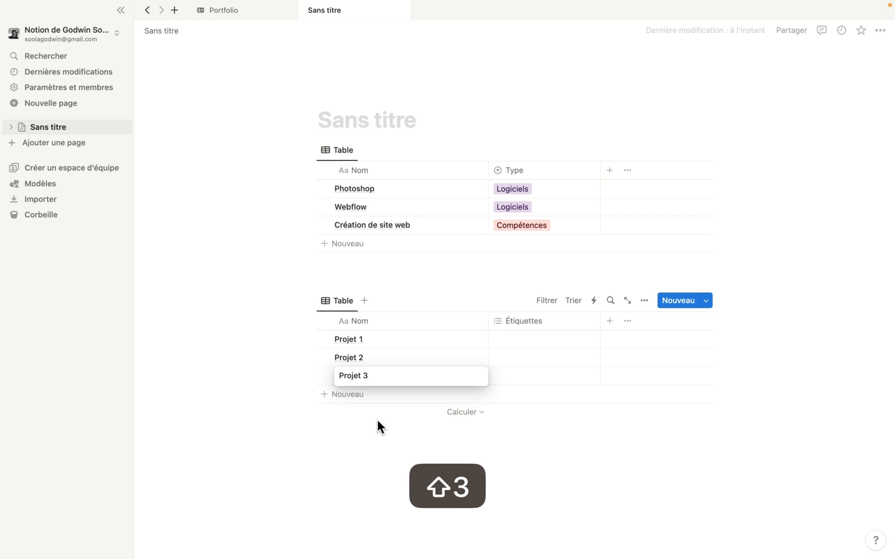
key("Escape")
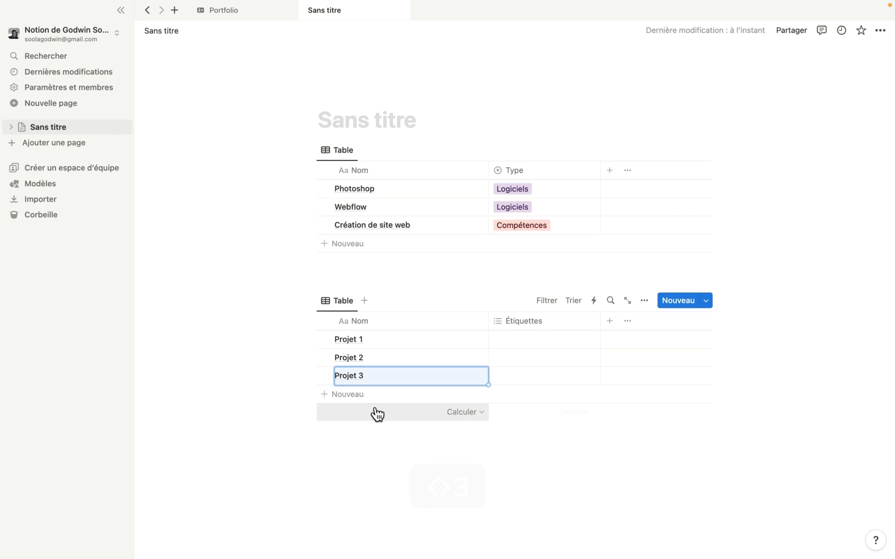
Delete the Étiquettes property from the Projets database
left_click(555, 323)
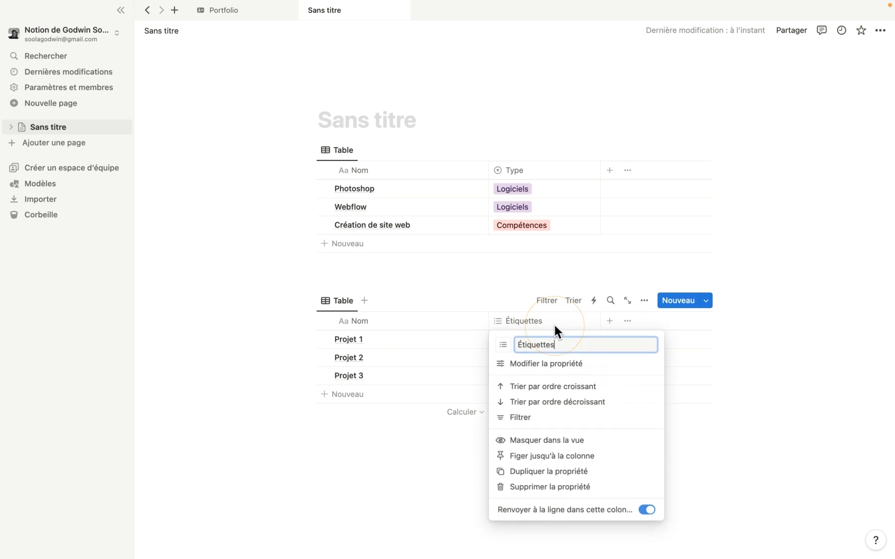
left_click(587, 492)
left_click(504, 303)
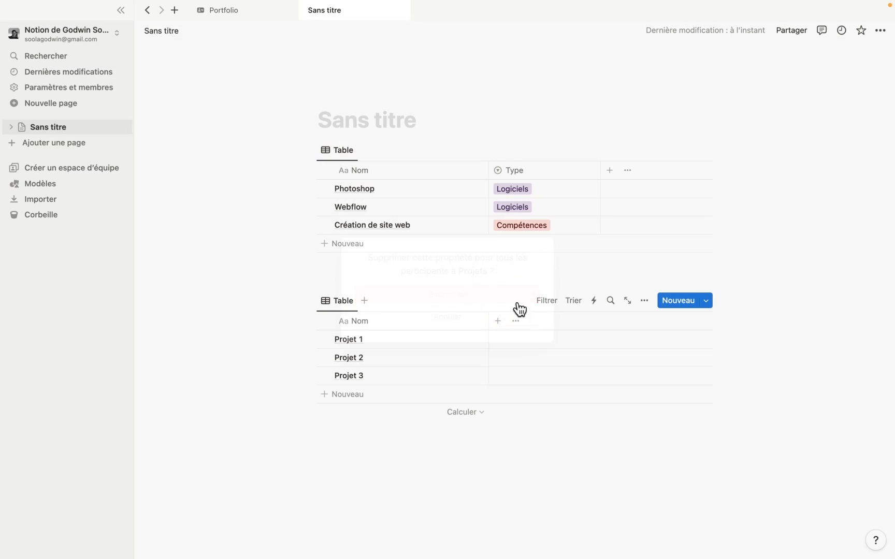
Add a Sélection property named Type to the Projets database and close its settings
left_click(497, 320)
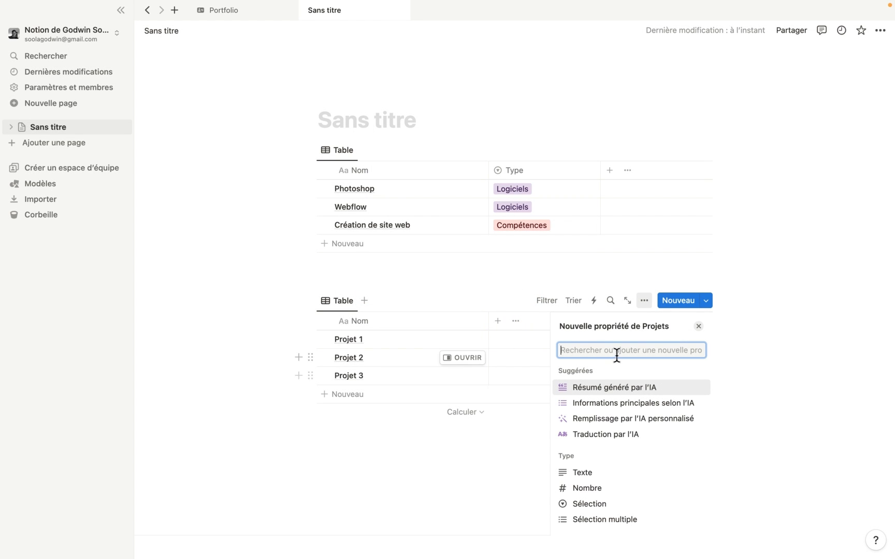
scroll(621, 461, "down", 5)
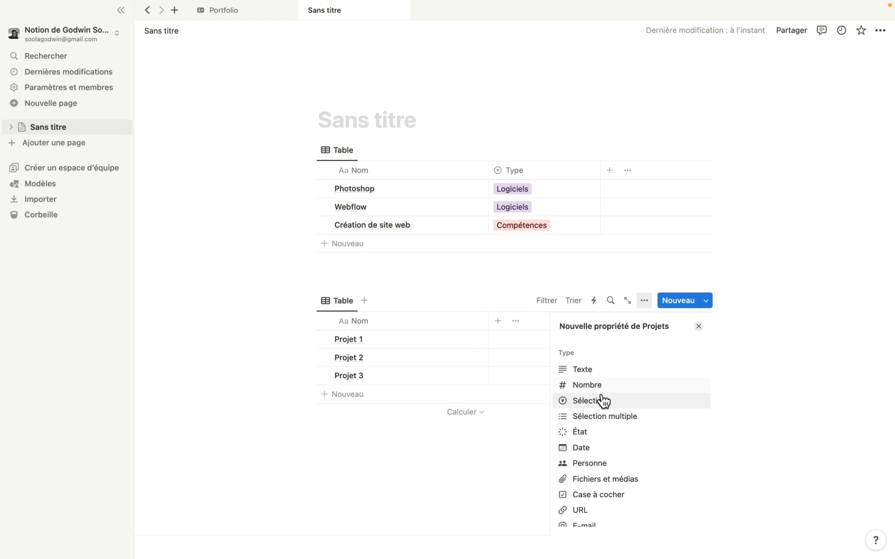
left_click(603, 400)
type("Type")
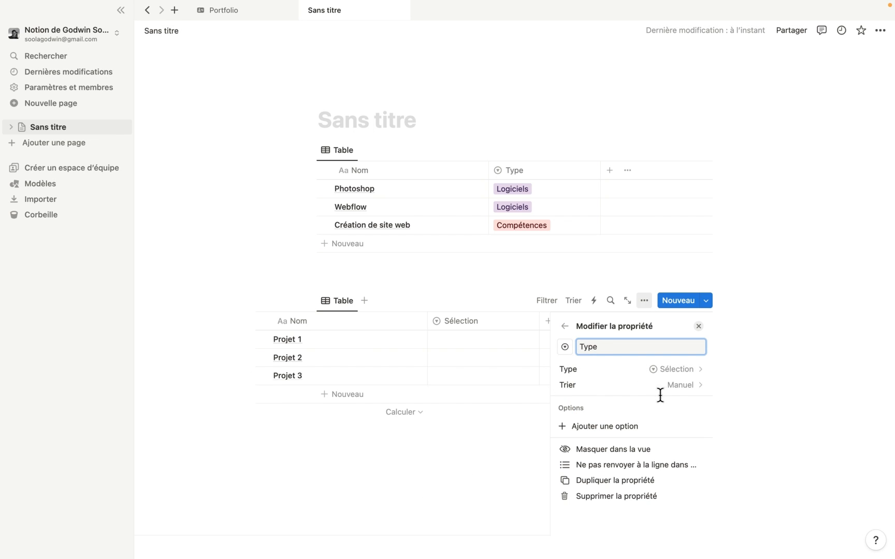
left_click(699, 327)
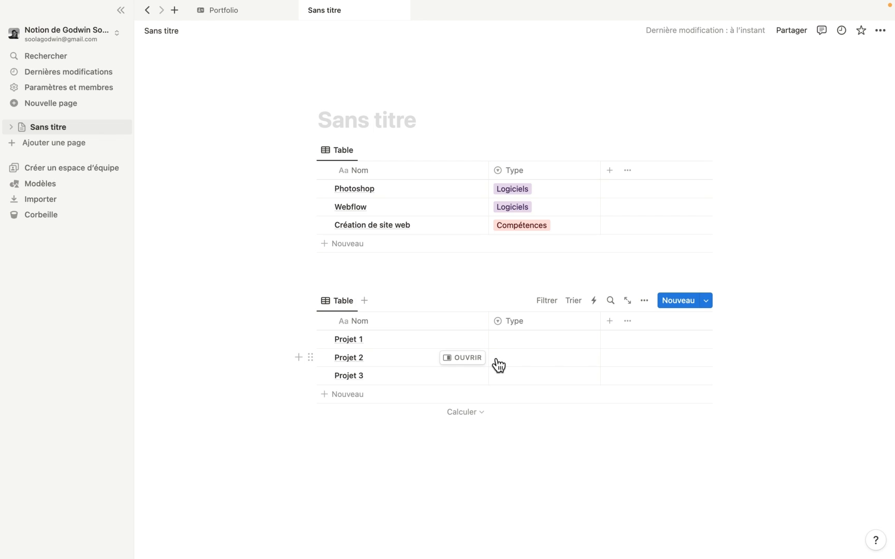
Insert another inline database below the Projets table and title it Services
scroll(455, 370, "down", 1)
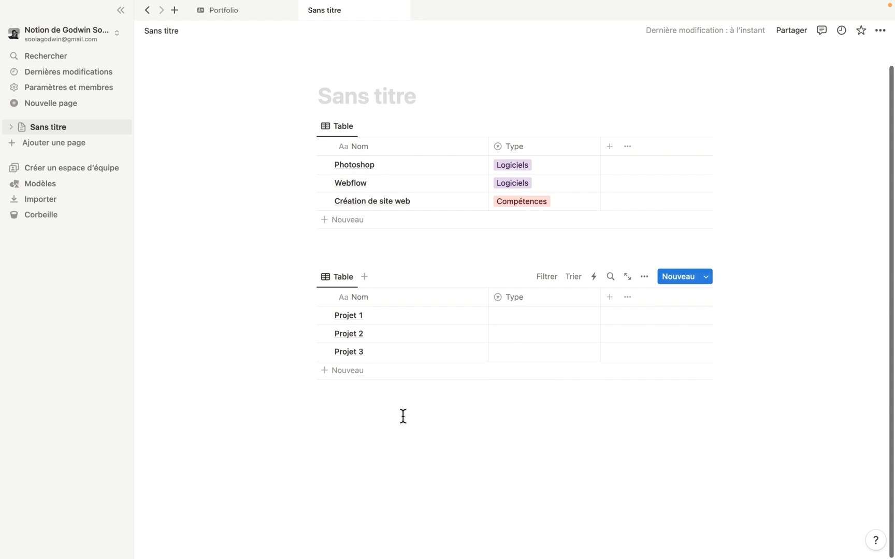
left_click(379, 416)
key("Return")
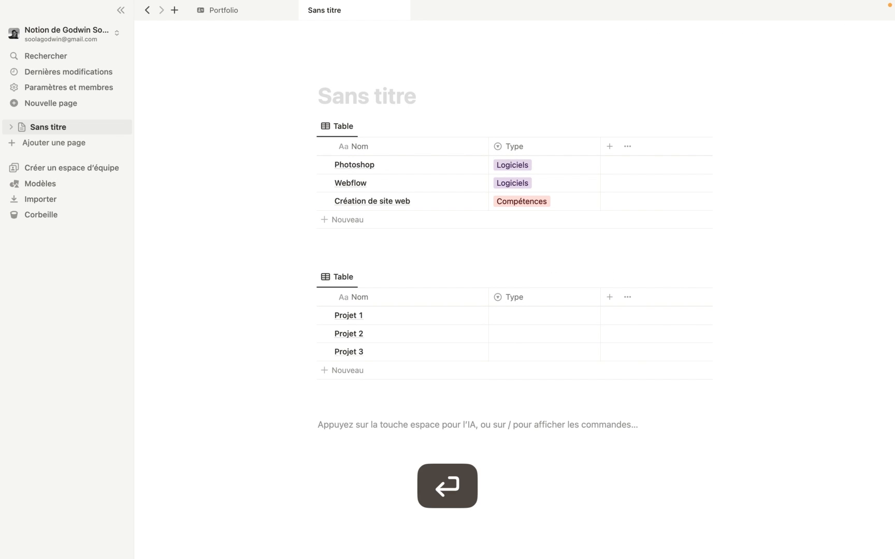
type("/ba")
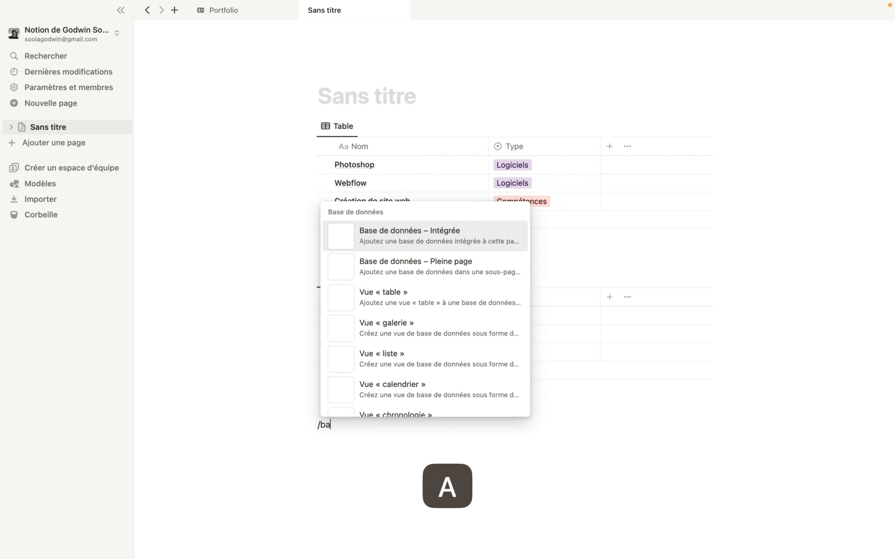
left_click(429, 235)
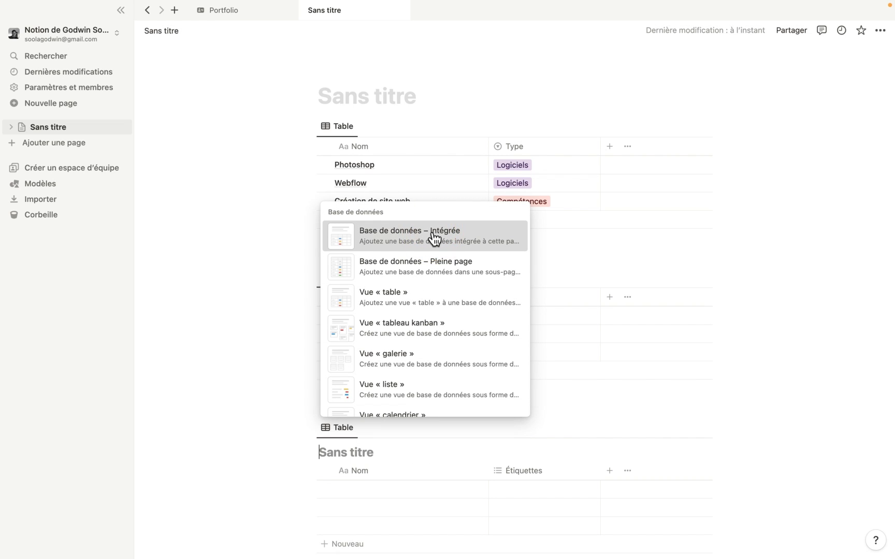
scroll(434, 276, "down", 2)
scroll(434, 271, "down", 2)
type("Services")
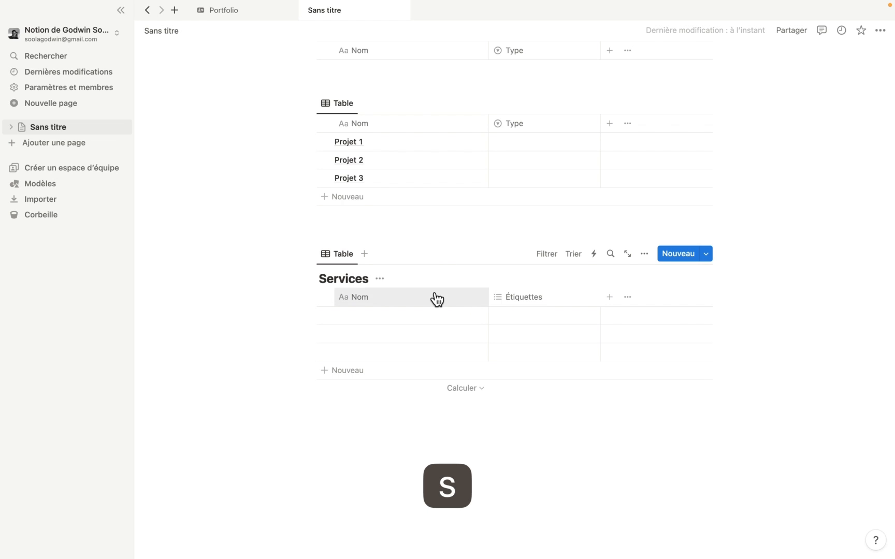
Delete the Étiquettes property from the Services database
left_click(566, 303)
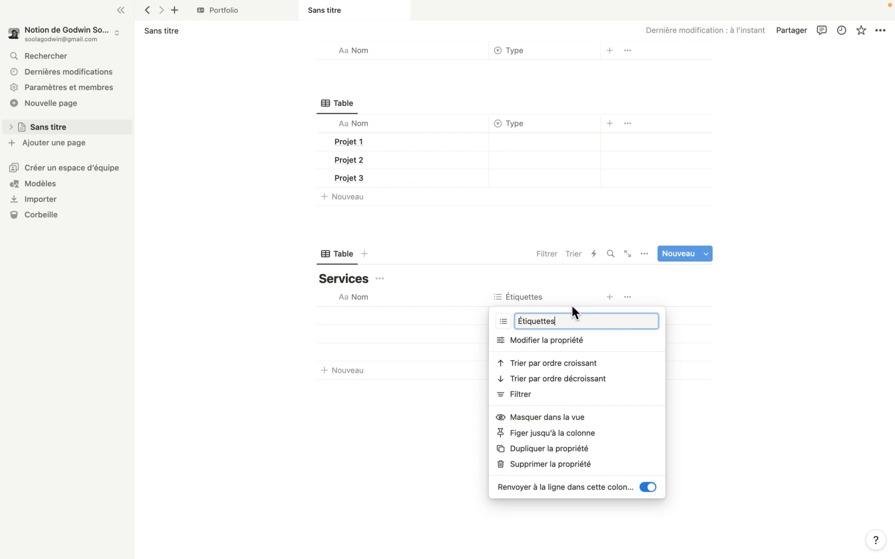
left_click(566, 461)
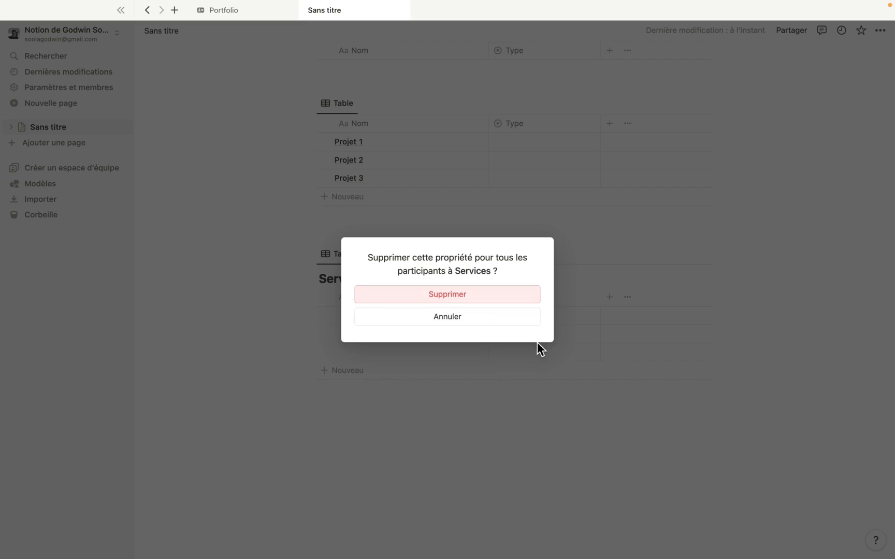
left_click(480, 293)
Add a property named type to the Services database, make it a Sélection property and close its settings
left_click(499, 299)
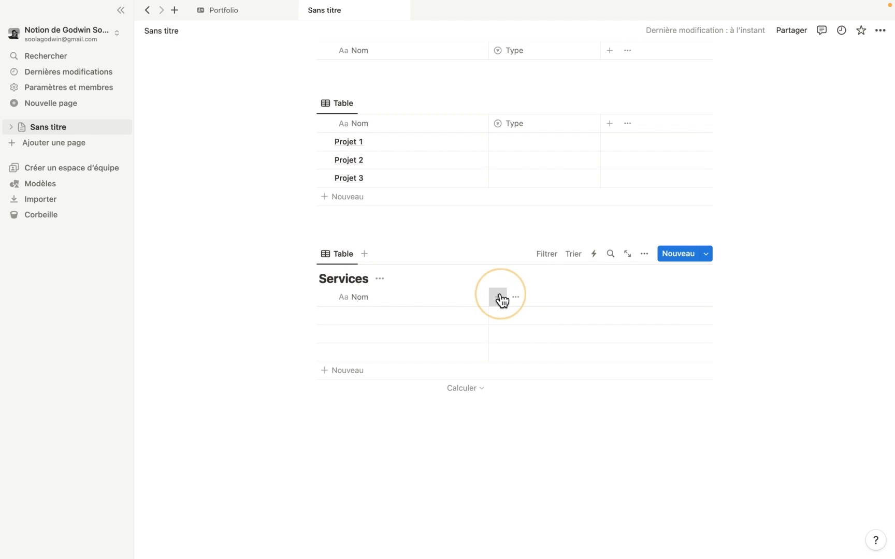
type("type")
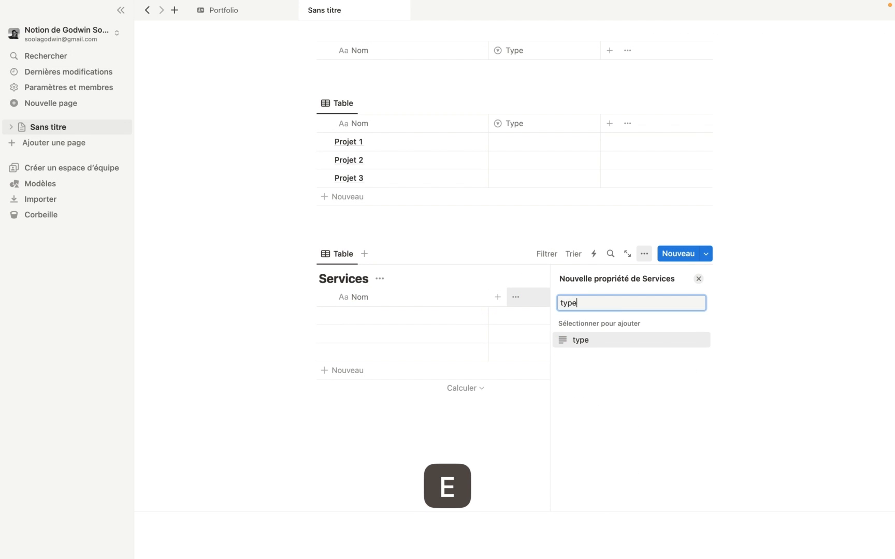
left_click(605, 340)
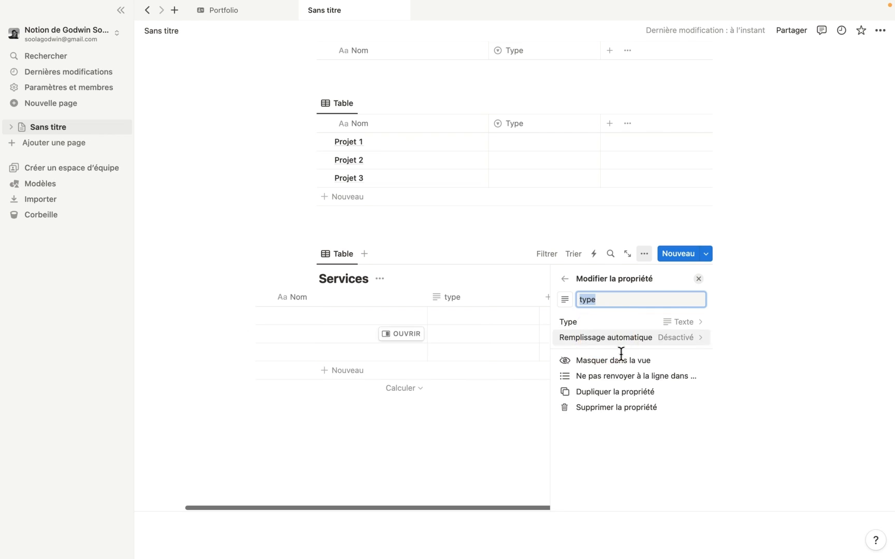
left_click(690, 319)
scroll(624, 414, "down", 2)
left_click(620, 417)
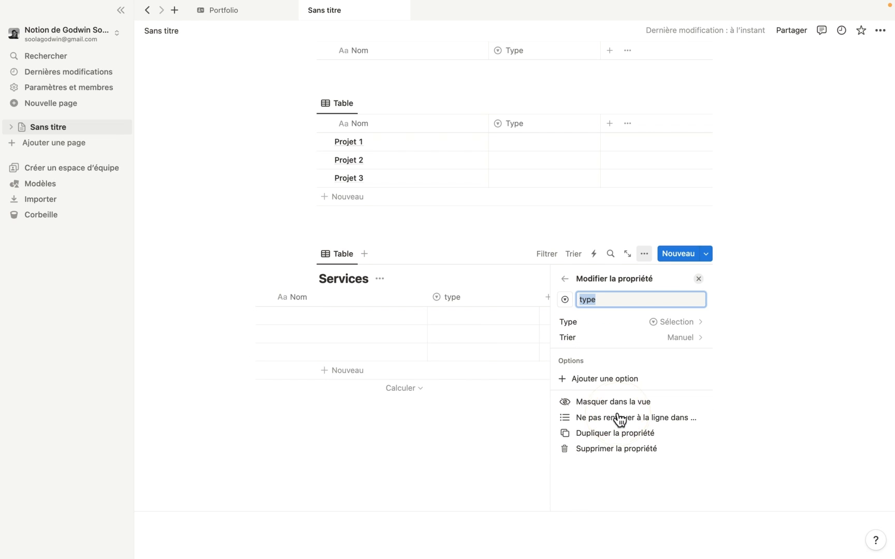
left_click(699, 279)
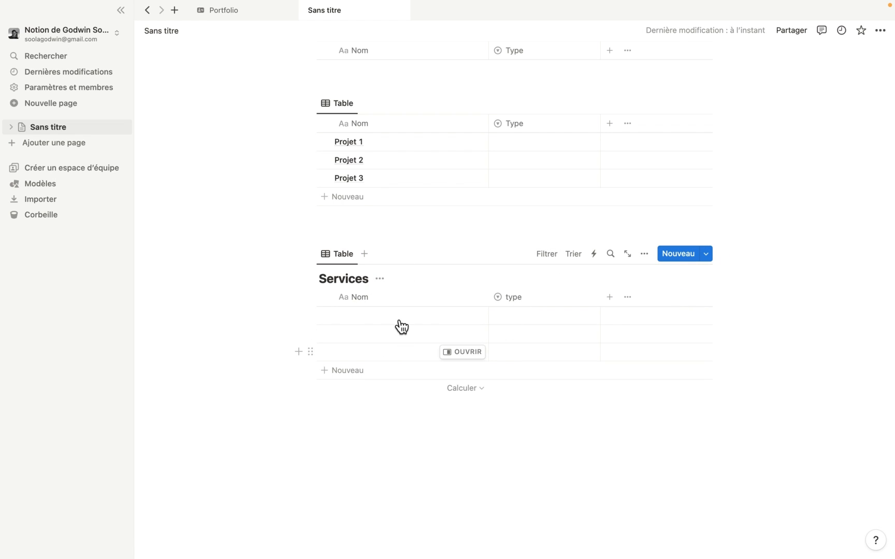
Hide the title of the Services database
left_click(379, 278)
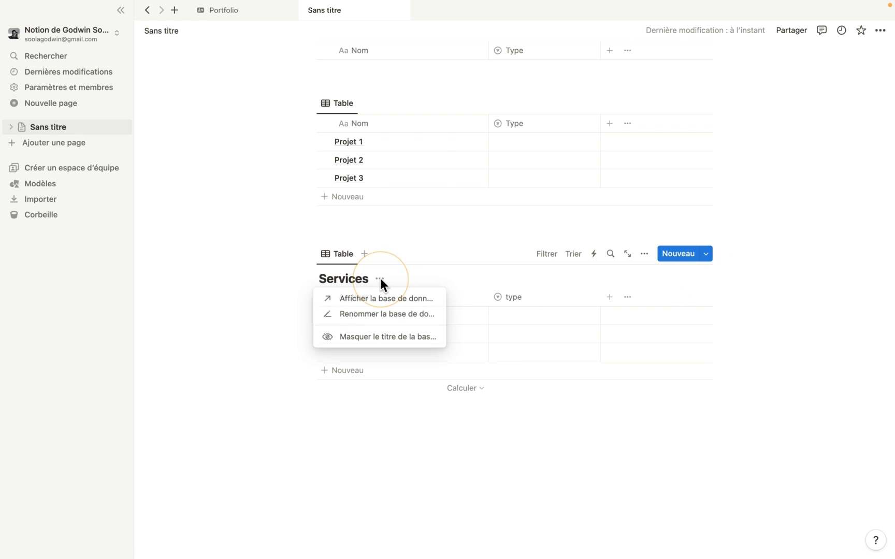
left_click(384, 337)
scroll(503, 299, "up", 5)
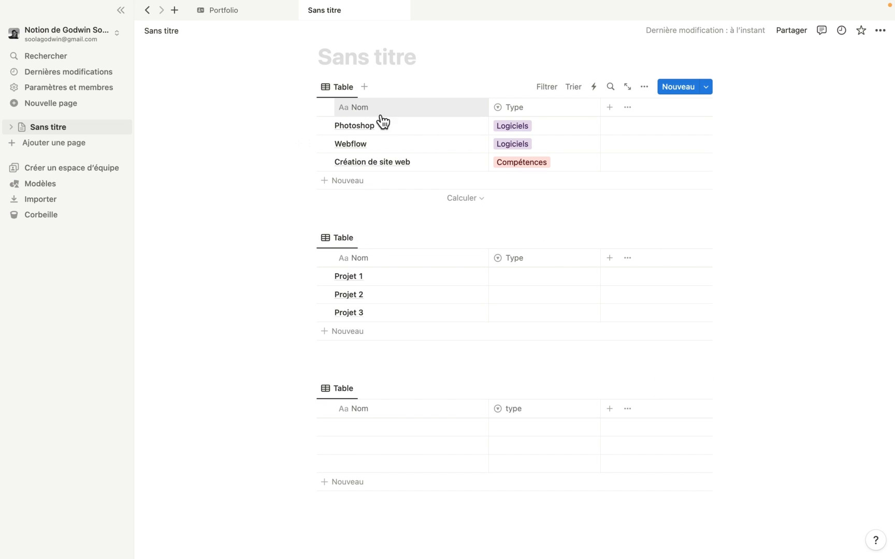
Title the page Portfolio and add an empty text line above the first database
scroll(407, 286, "down", 3)
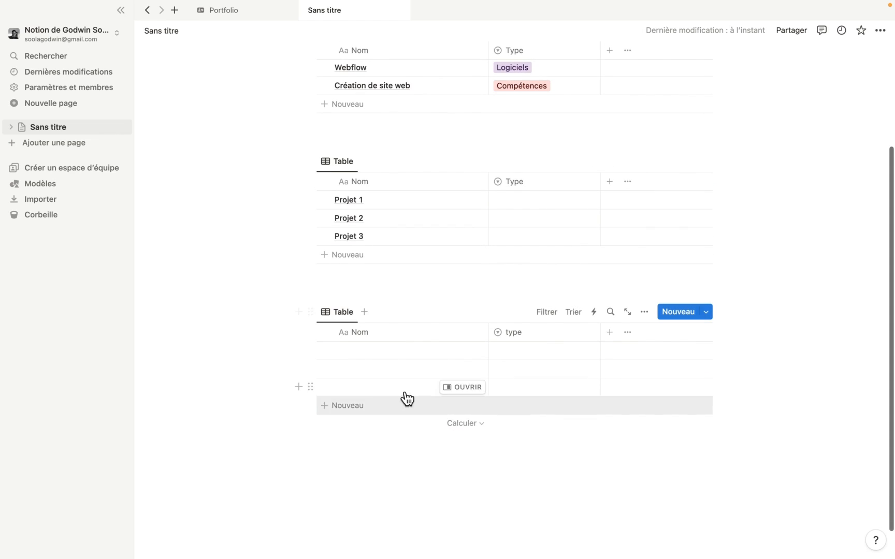
scroll(575, 184, "up", 1)
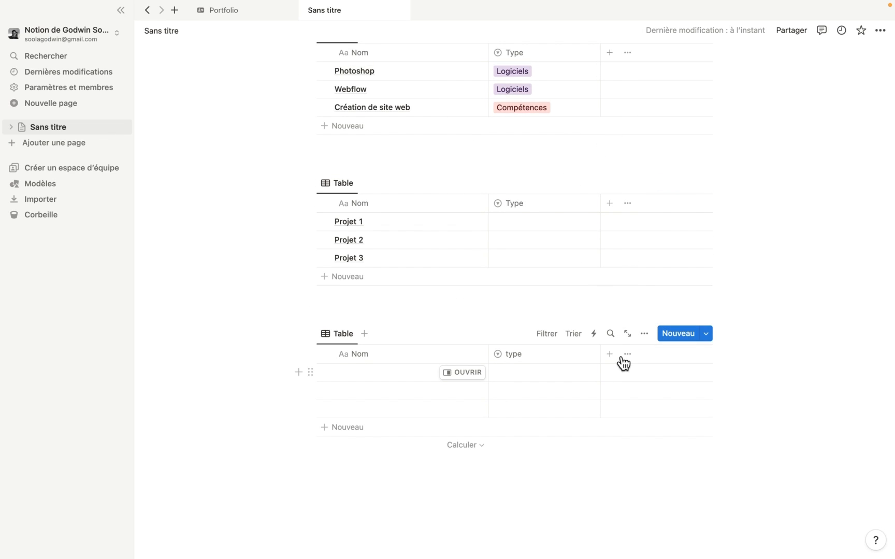
scroll(591, 293, "up", 2)
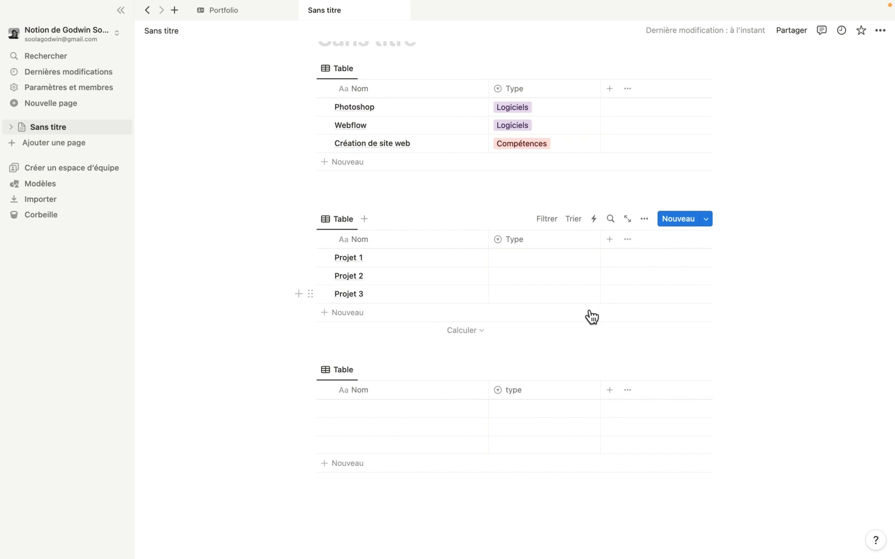
scroll(587, 315, "up", 2)
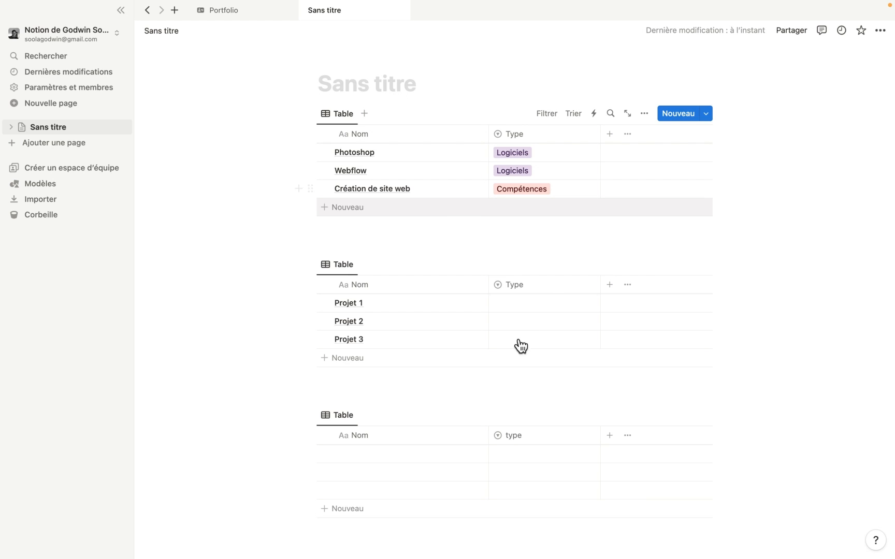
scroll(434, 494, "up", 2)
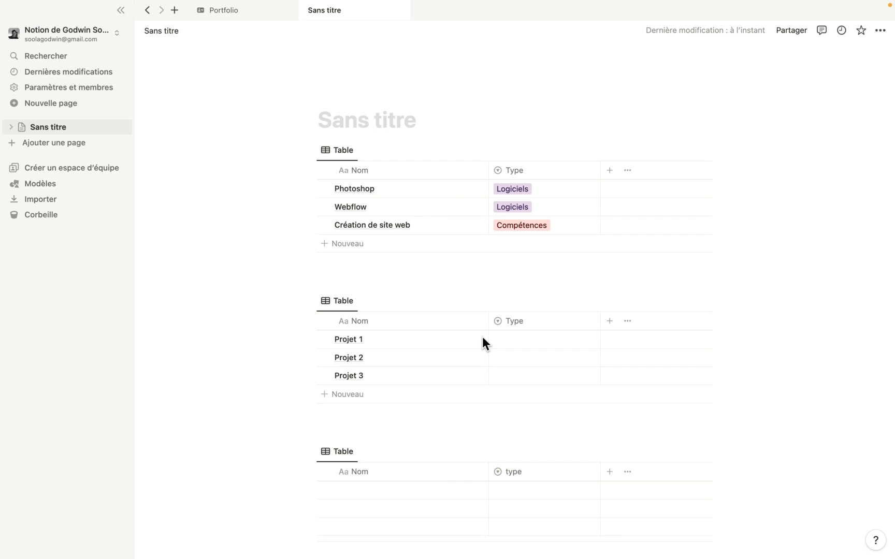
left_click(419, 124)
type("Portfolio")
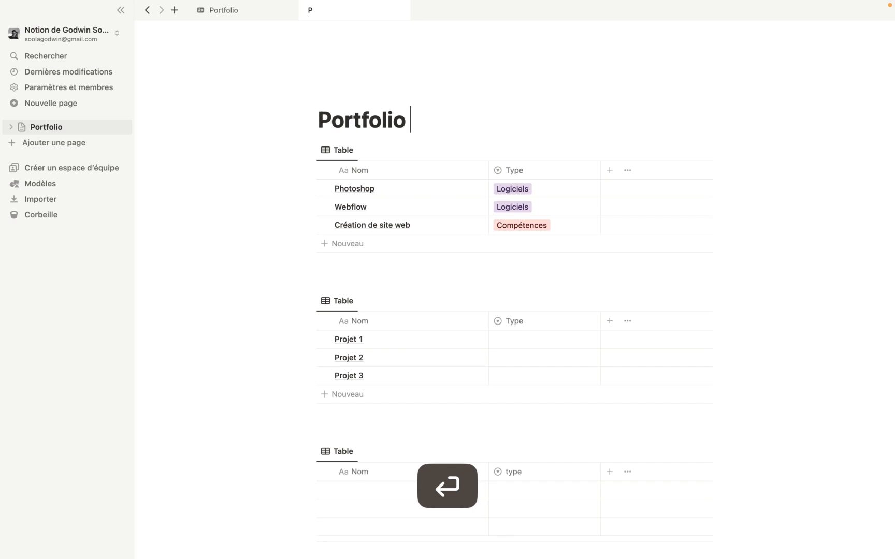
key("Return")
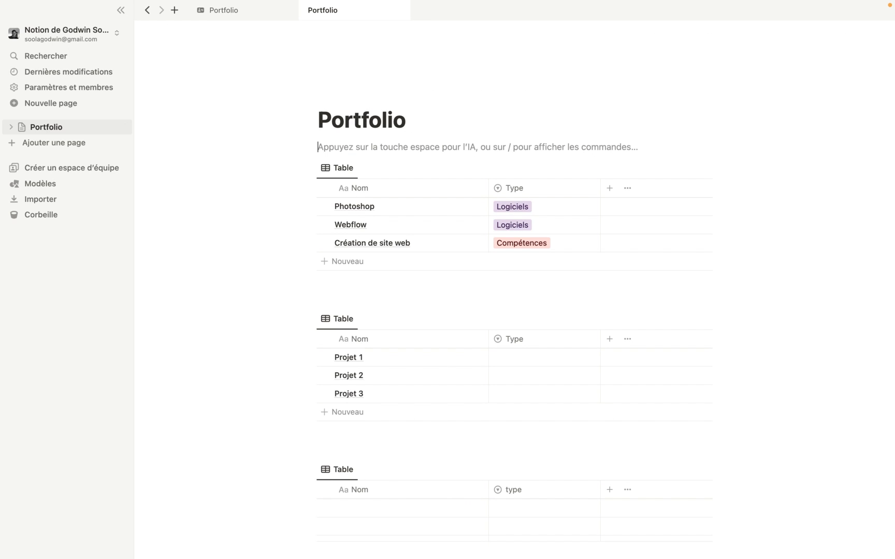
Insert a two-column layout (2 colonnes) between the page title and the first database
type("/co")
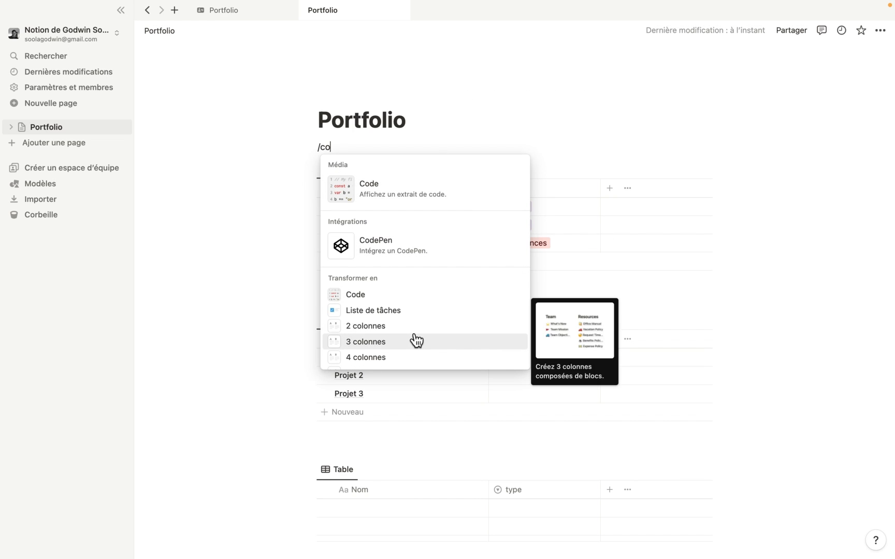
key("BackSpace")
key("BackSpace")
key("BackSpace")
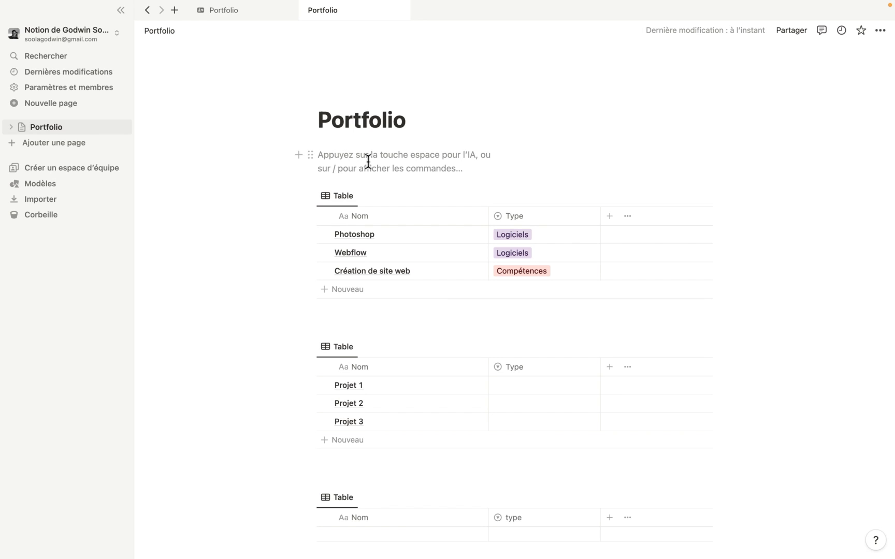
Add a Titre 2 heading reading Bio in the first column, with an empty text line beneath it
type("/h2")
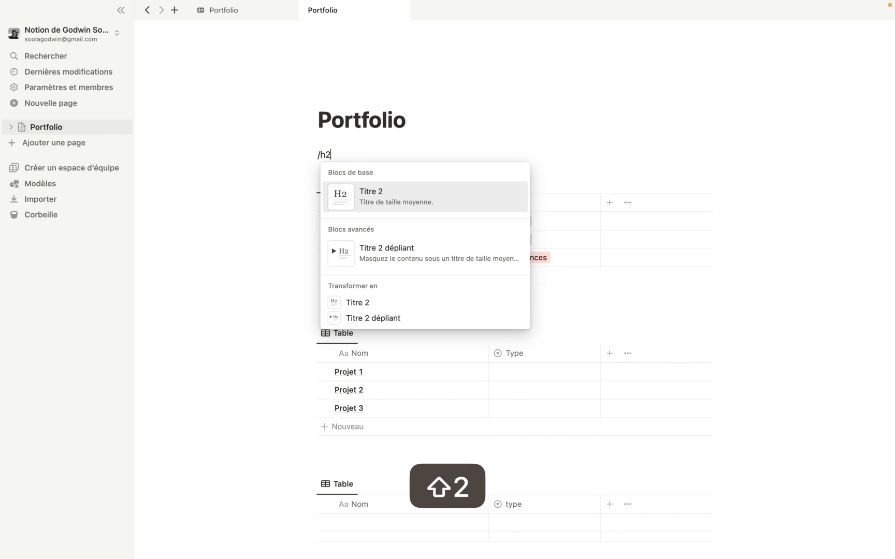
key("Return")
type("Bio")
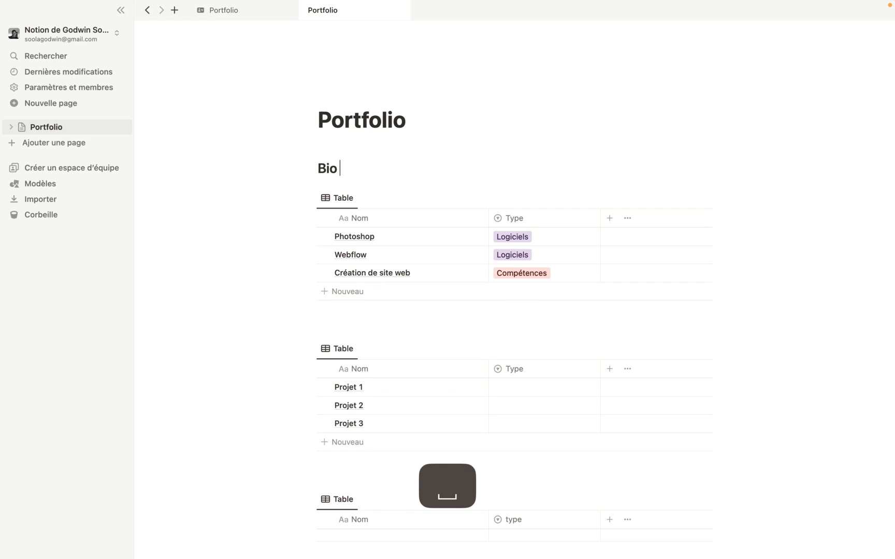
key("Return")
left_click(593, 164)
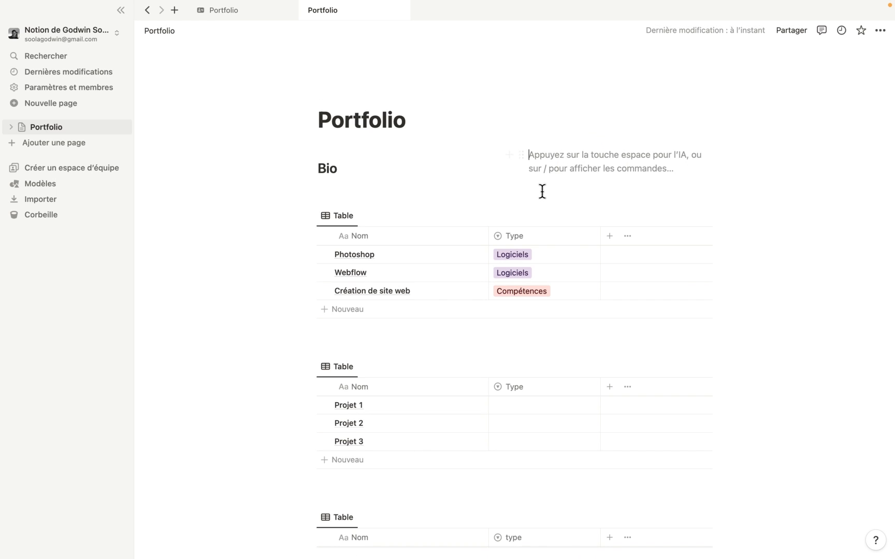
key("Return")
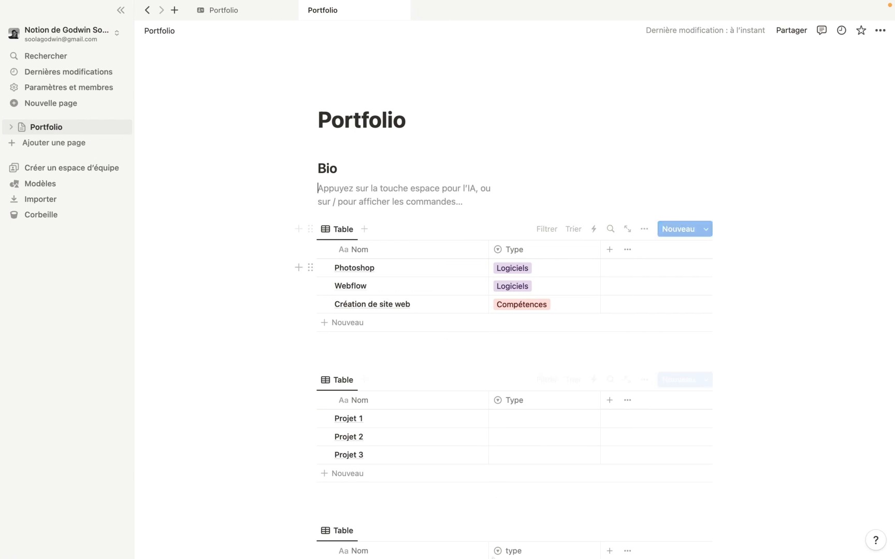
Switch to the Notes app, copy the two bio paragraphs from the Expert en Notion note and paste them under Notion's Bio heading
mouse_move(527, 553)
left_click(308, 534)
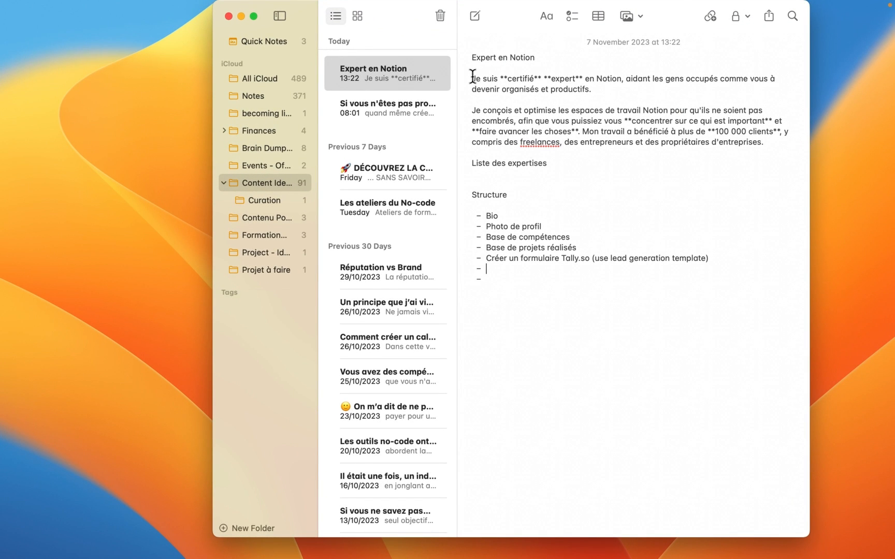
left_click_drag(473, 78, 562, 150)
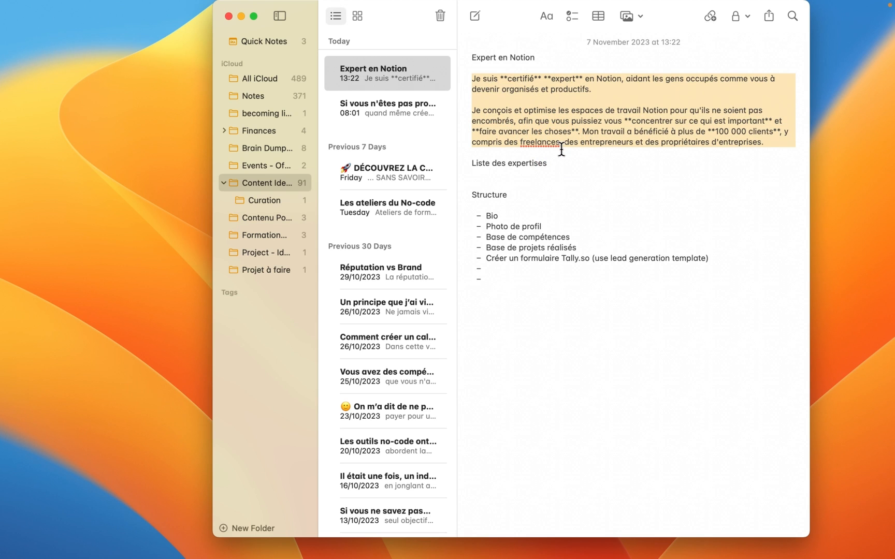
key("super+c")
key("ctrl+Right")
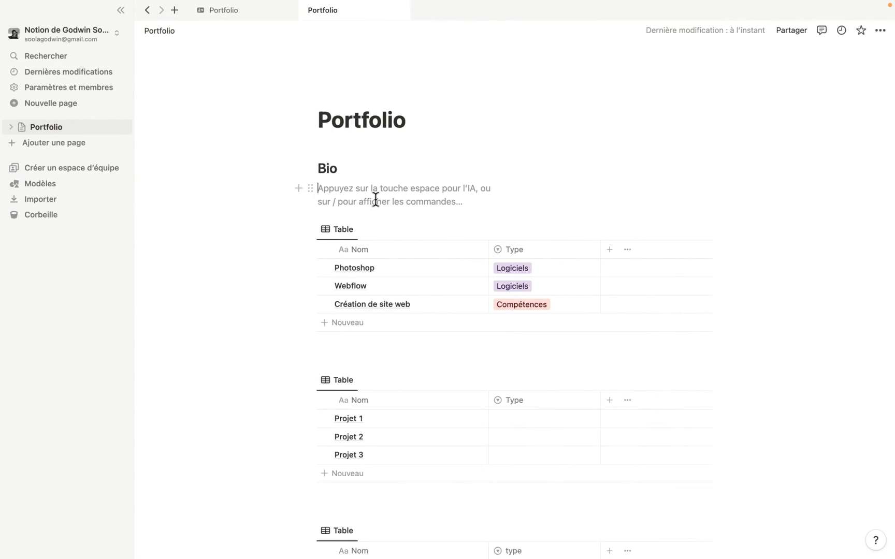
key("super+v")
left_click_drag(380, 200, 524, 204)
Insert an Image block in the empty second column and open the file chooser for its upload
left_click(554, 184)
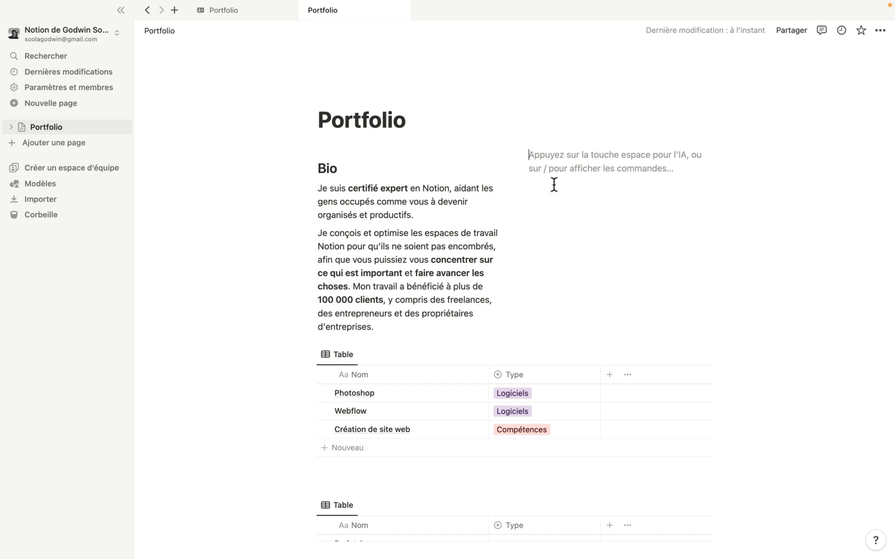
type("/")
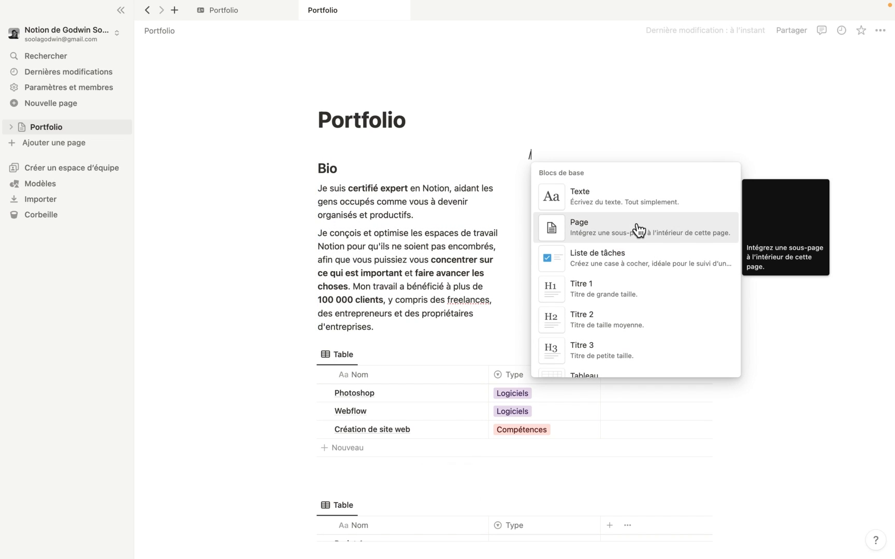
type("ima")
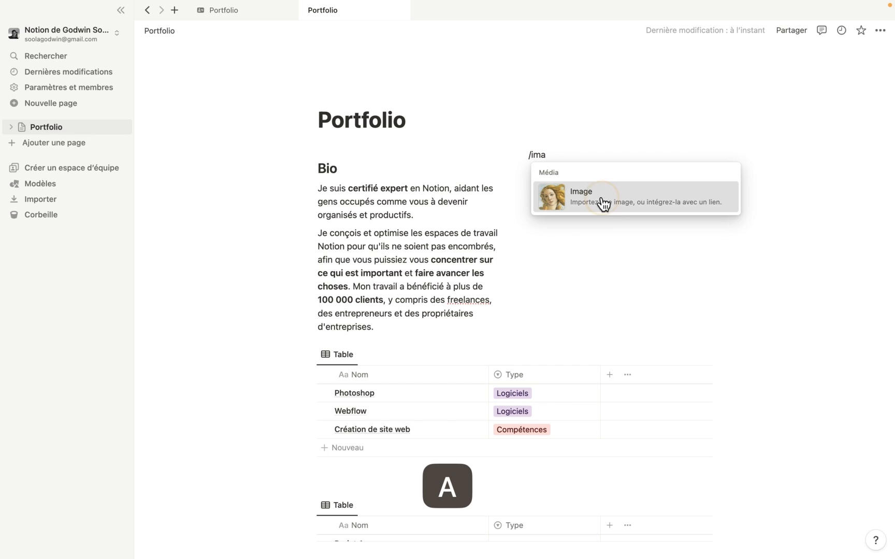
left_click(601, 196)
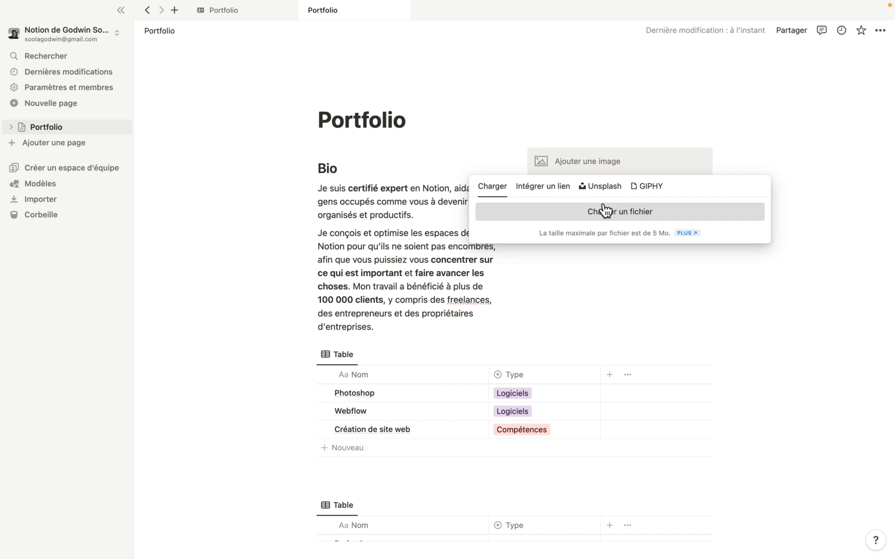
left_click(605, 214)
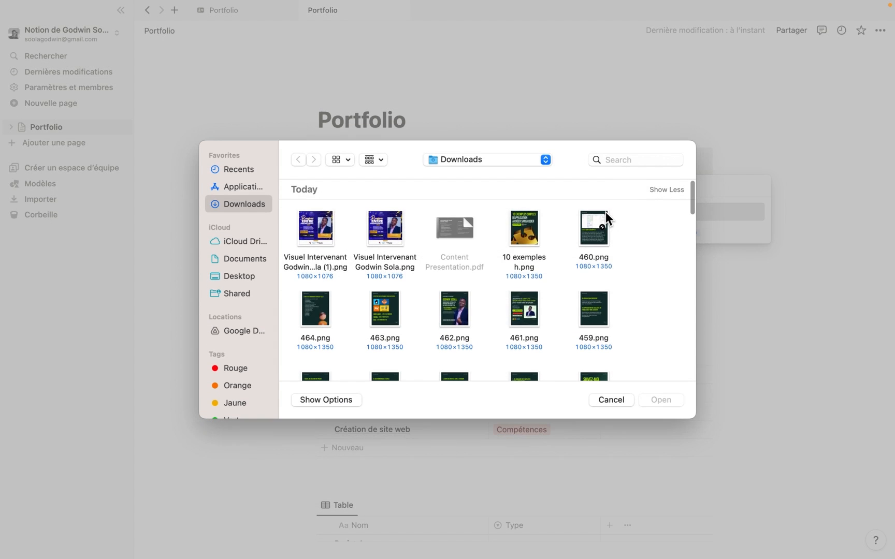
Search the computer's files for the portrait photo and upload IMG_0494.jpg to the image block
left_click(619, 160)
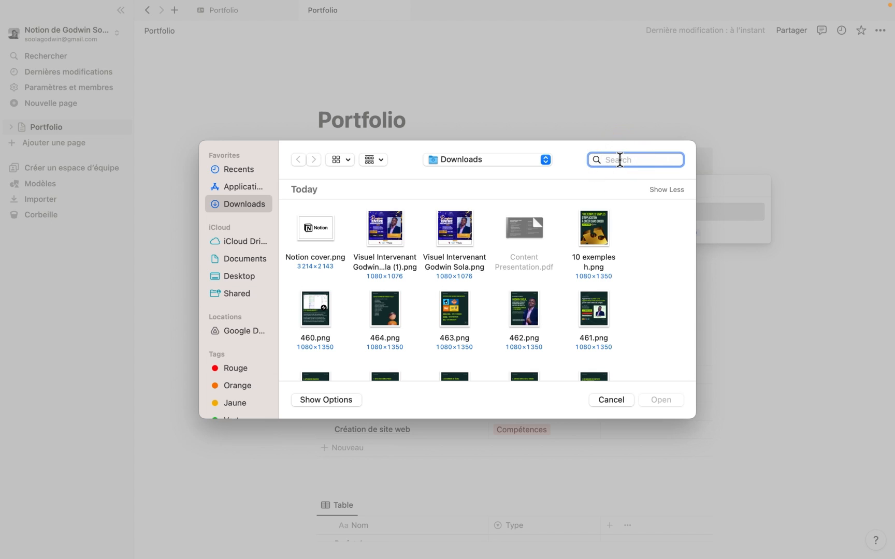
type("godwin")
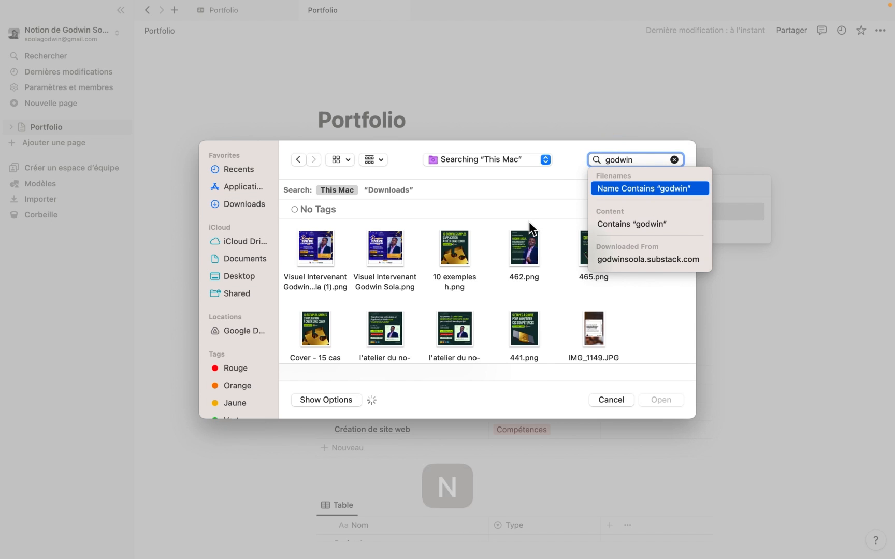
key("BackSpace")
key("BackSpace")
key("BackSpace")
left_click(455, 248)
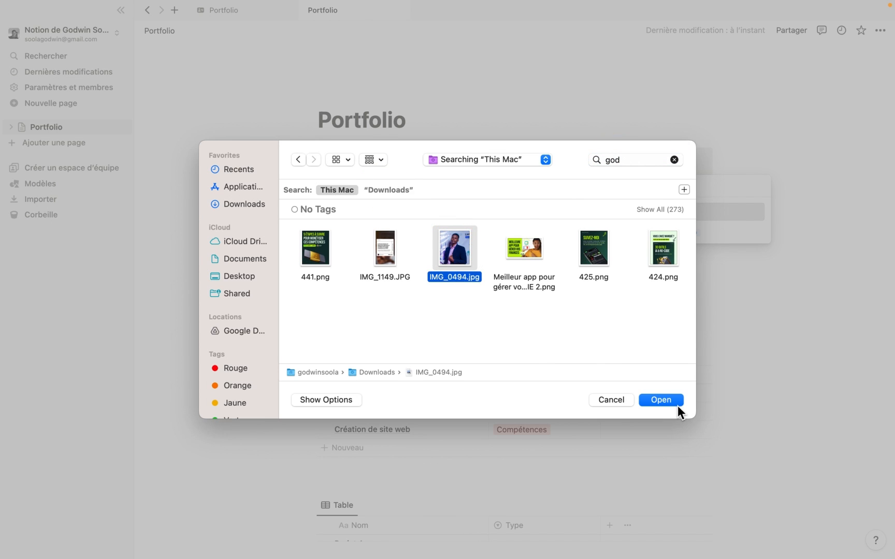
left_click(676, 405)
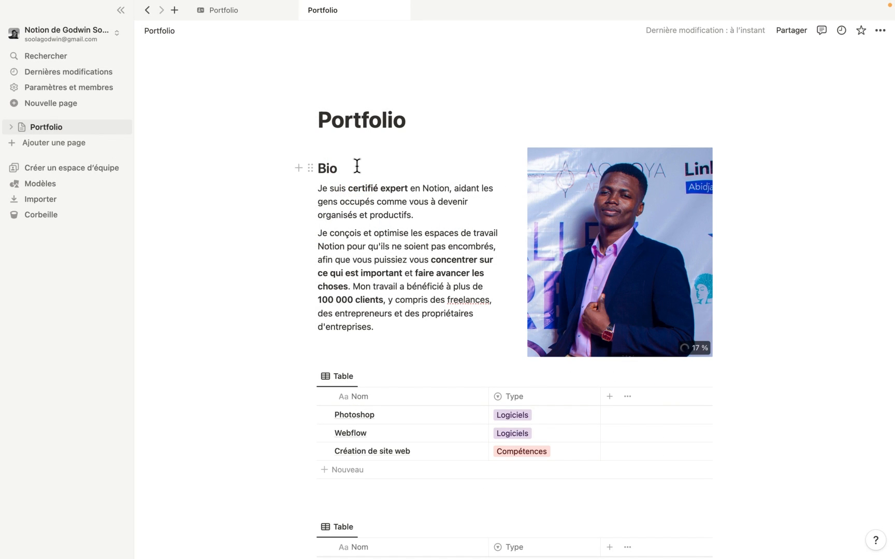
Replace the Bio heading text with the portfolio owner's full name
key("super+a")
type("G")
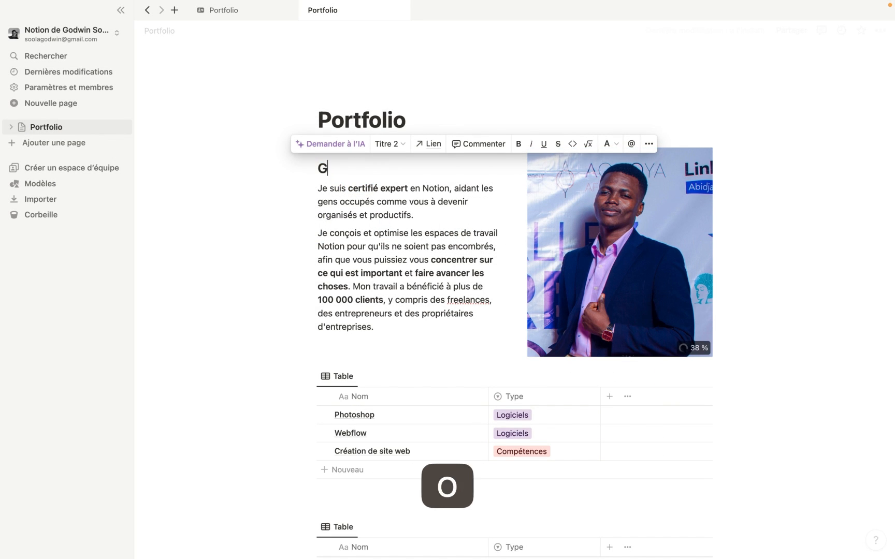
type("odwin Soola")
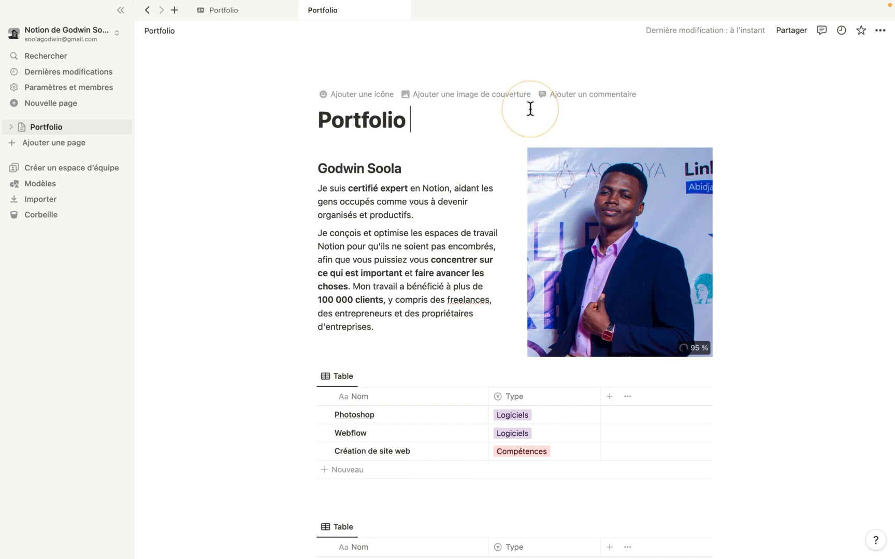
Change the layout of the Compétences database, the first one below the bio, from table to gallery
scroll(596, 248, "down", 4)
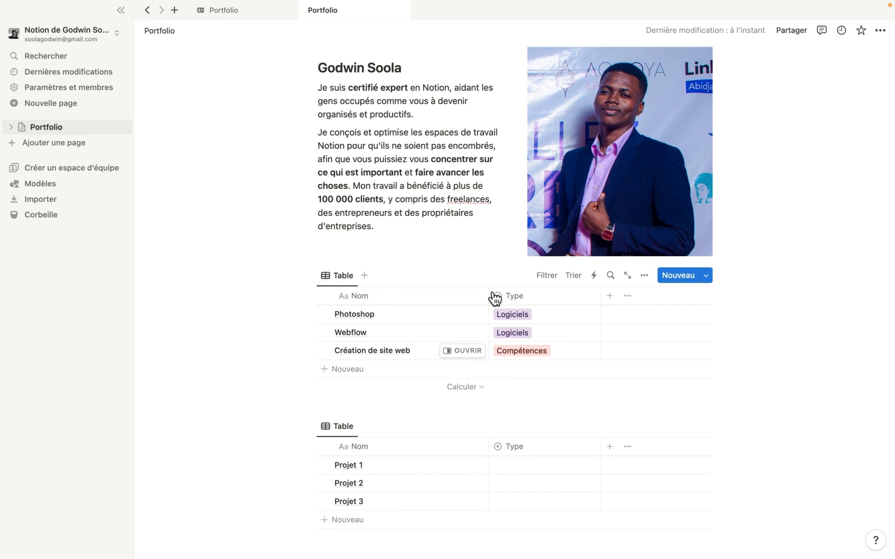
scroll(404, 345, "down", 2)
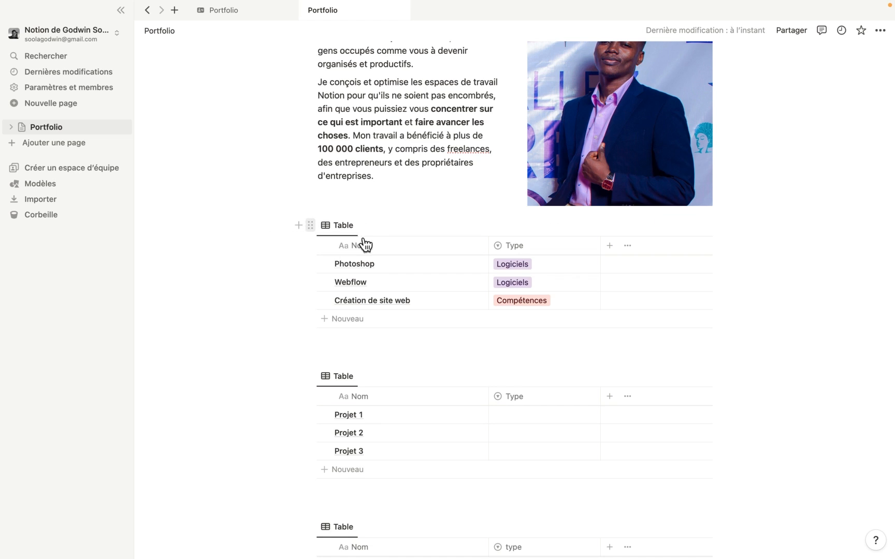
left_click(311, 225)
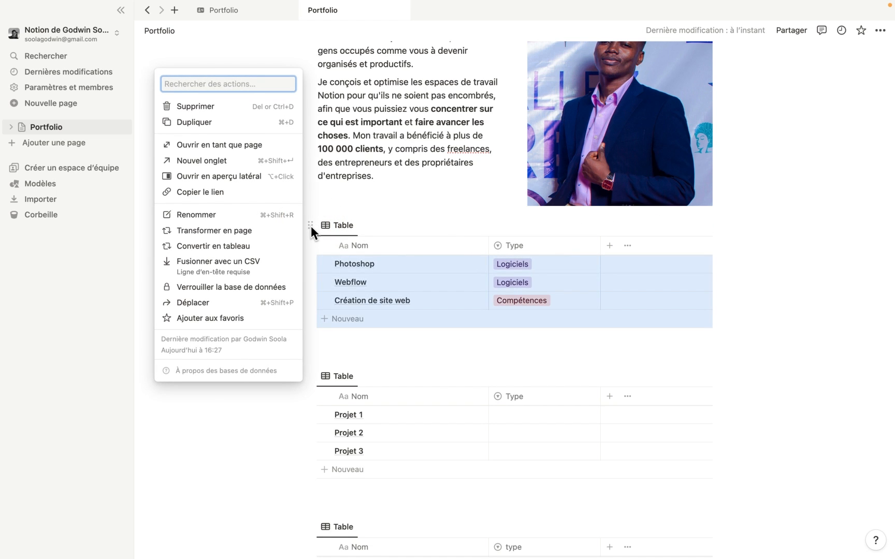
key("Escape")
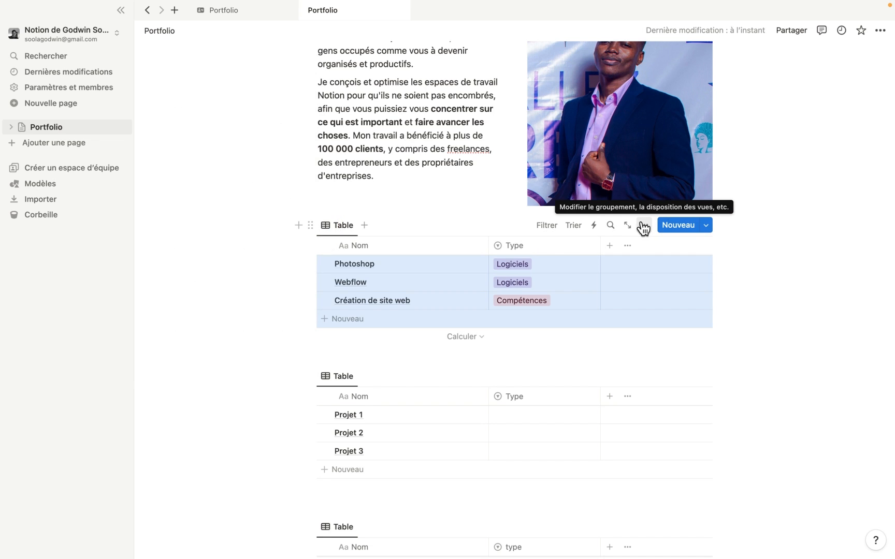
left_click(644, 226)
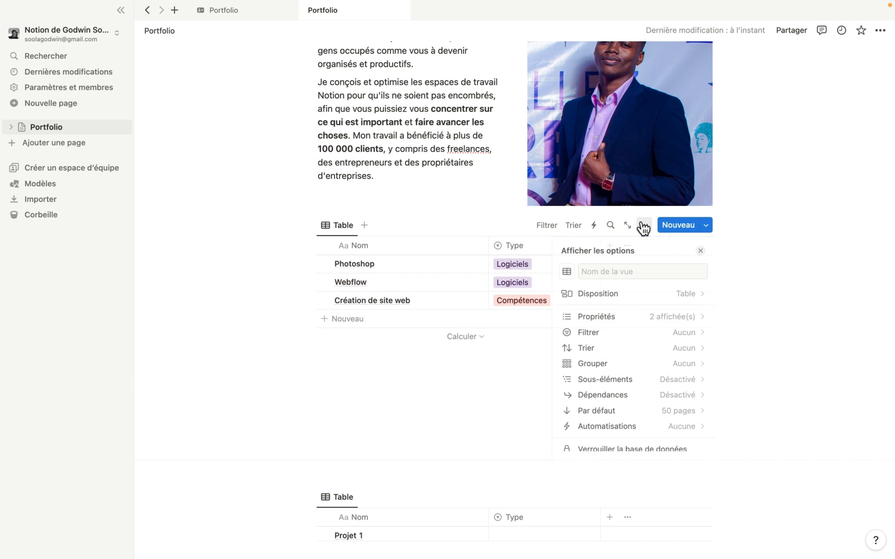
left_click(631, 295)
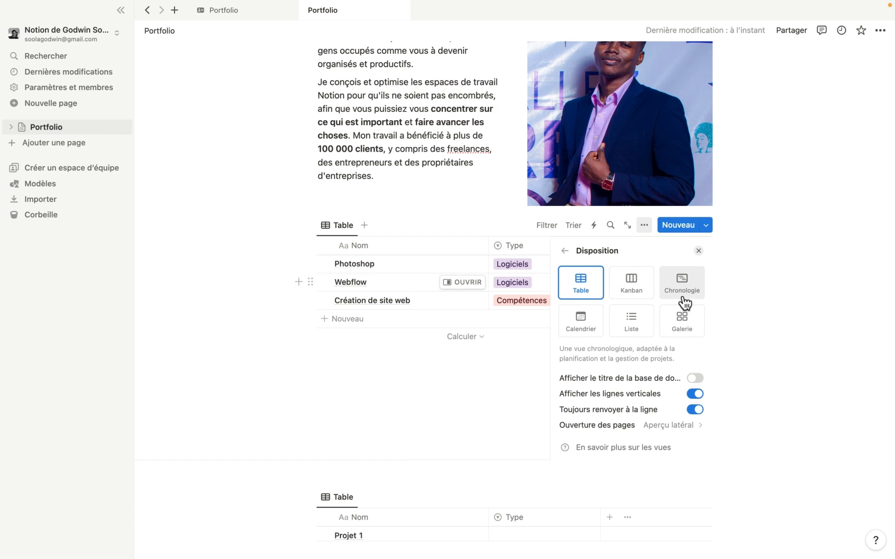
left_click(683, 324)
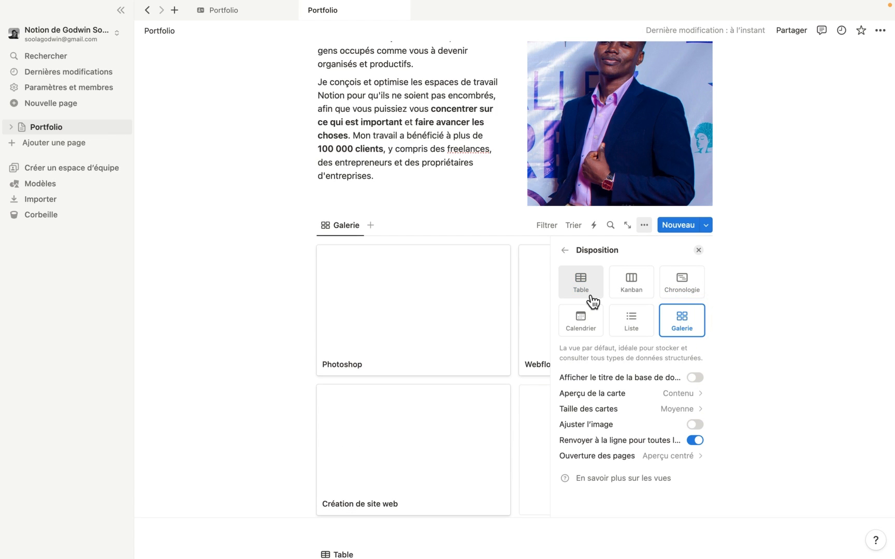
Set the gallery's card size to Petite and its card preview to Aucun
left_click(681, 408)
left_click(653, 432)
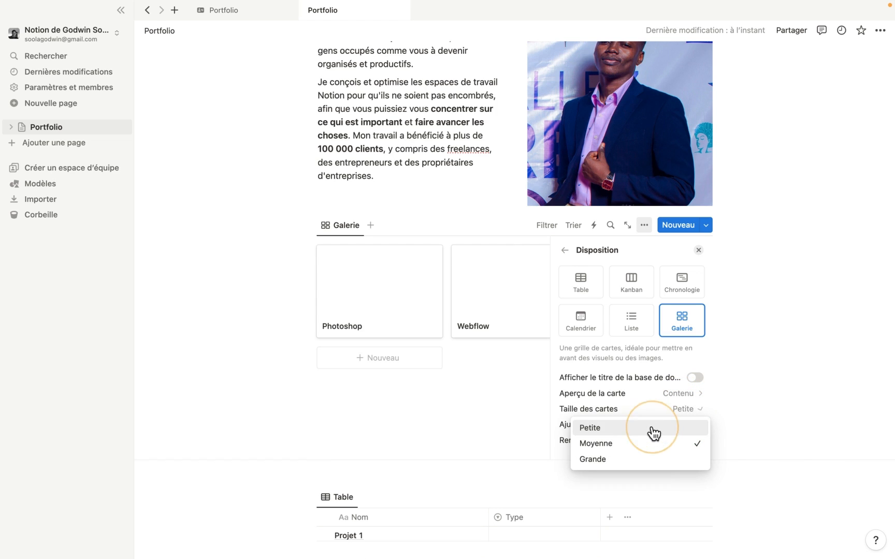
left_click(690, 394)
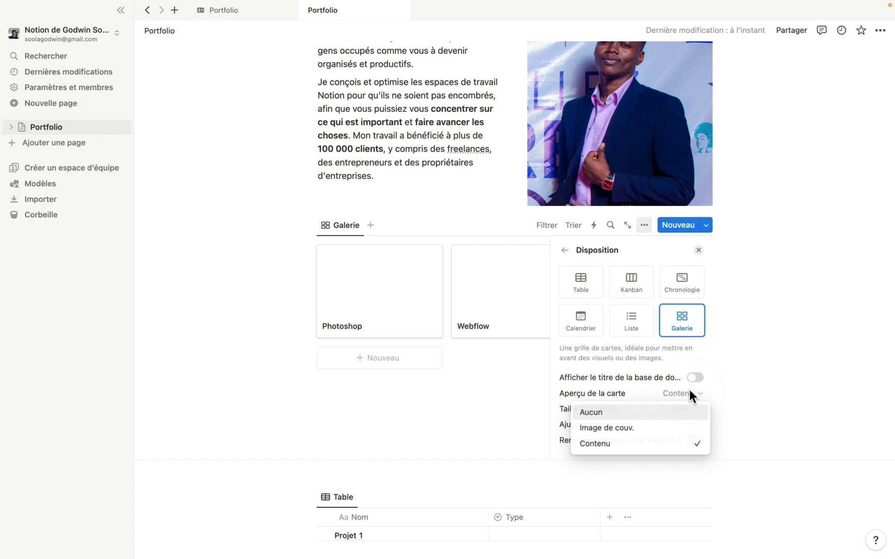
left_click(655, 418)
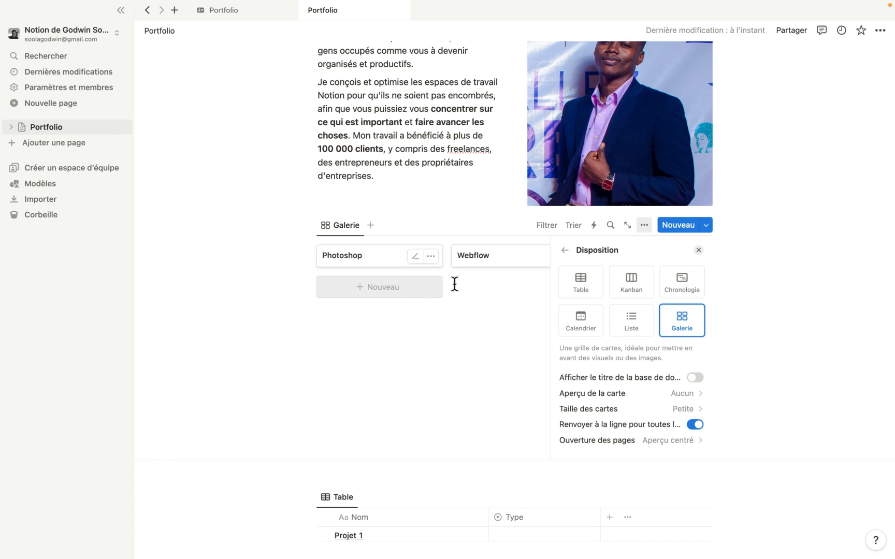
left_click(699, 252)
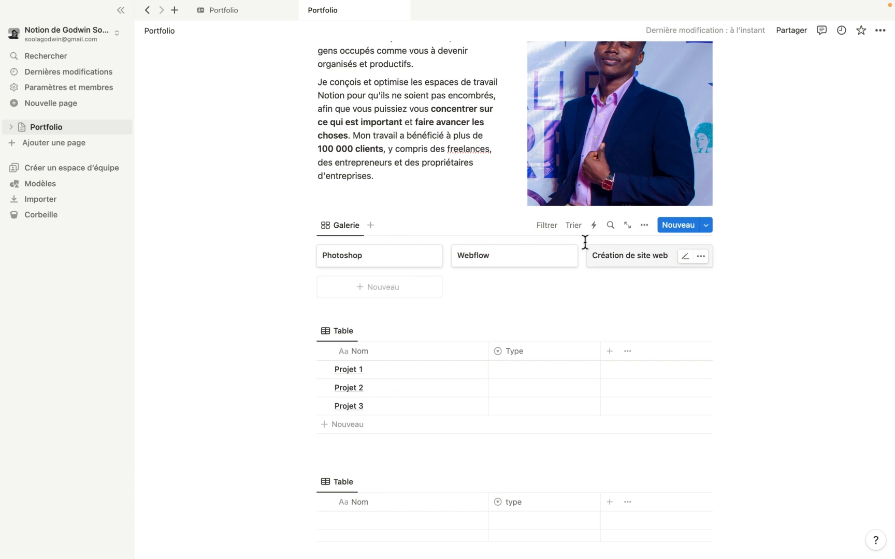
Create a Langues option for the Type property of the Photoshop entry and assign it
left_click(361, 255)
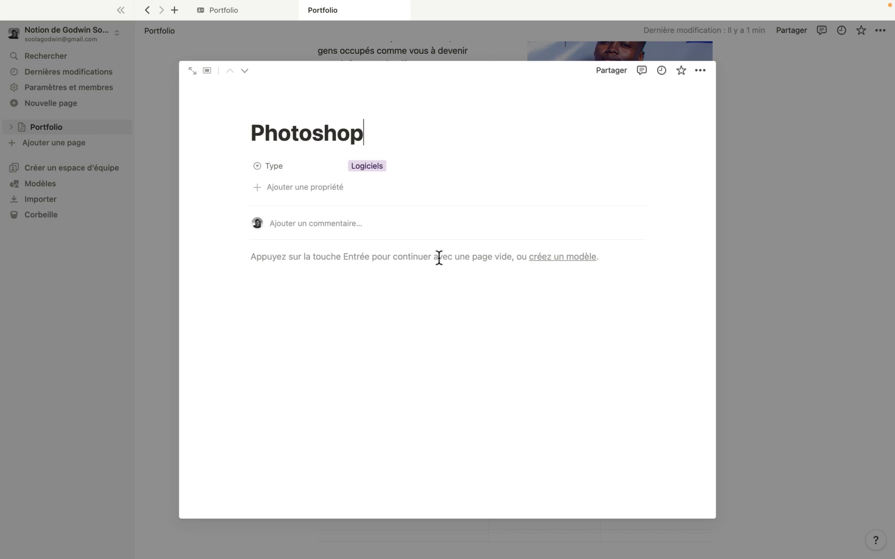
left_click(398, 165)
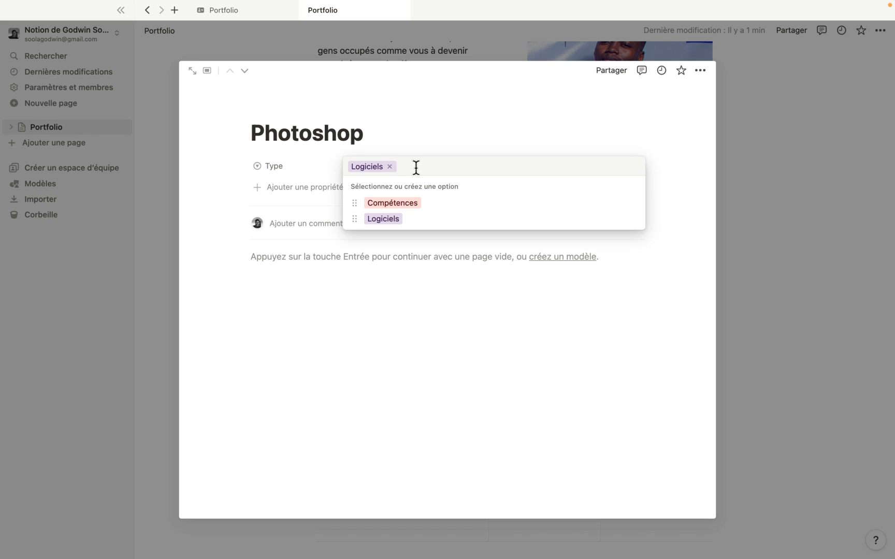
type("Langues")
key("Return")
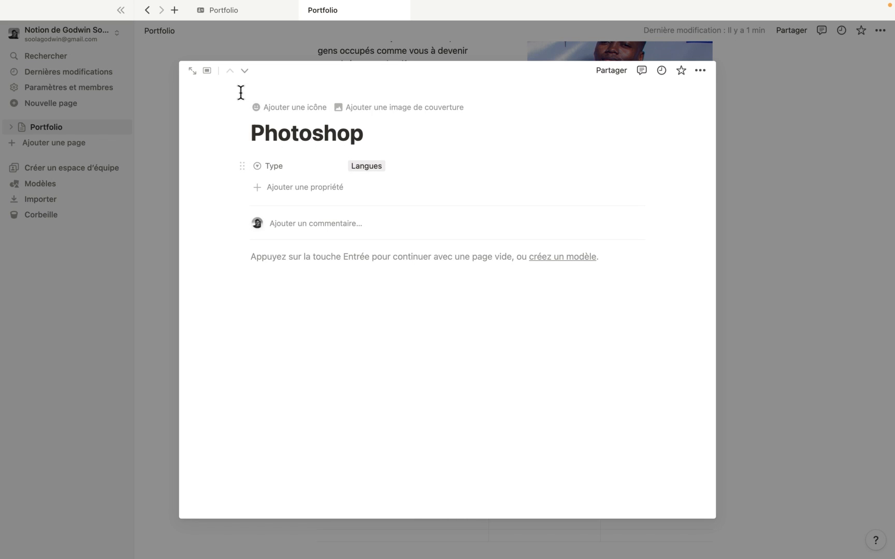
key("Escape")
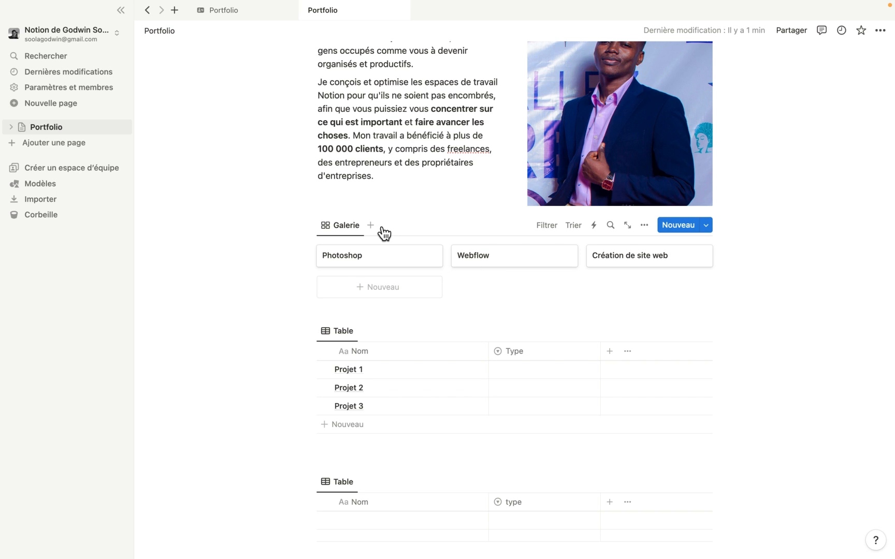
Rename the gallery view as Compétences
left_click(341, 226)
left_click(365, 248)
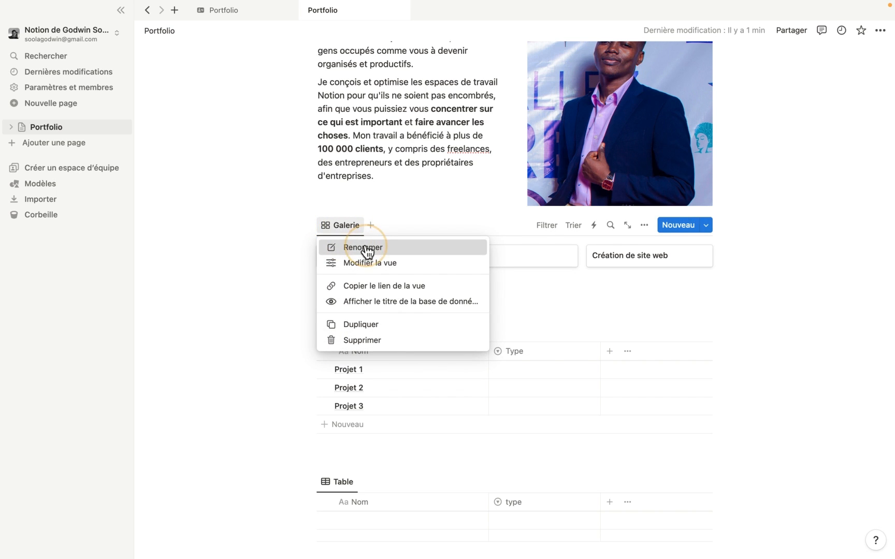
type("Co")
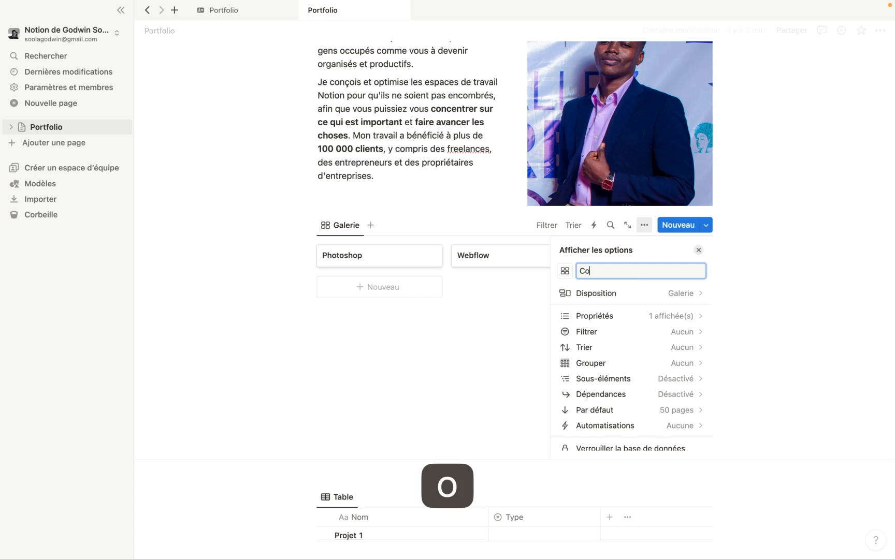
type("mpétences")
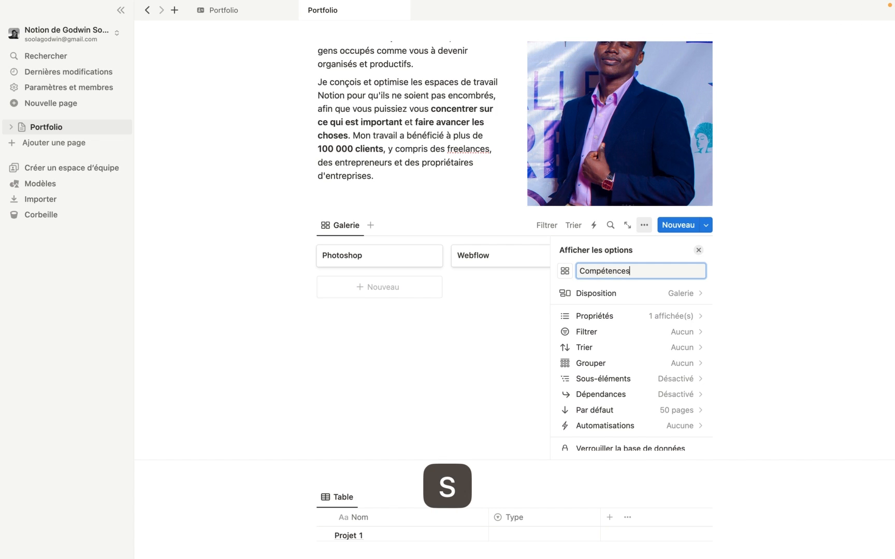
key("Return")
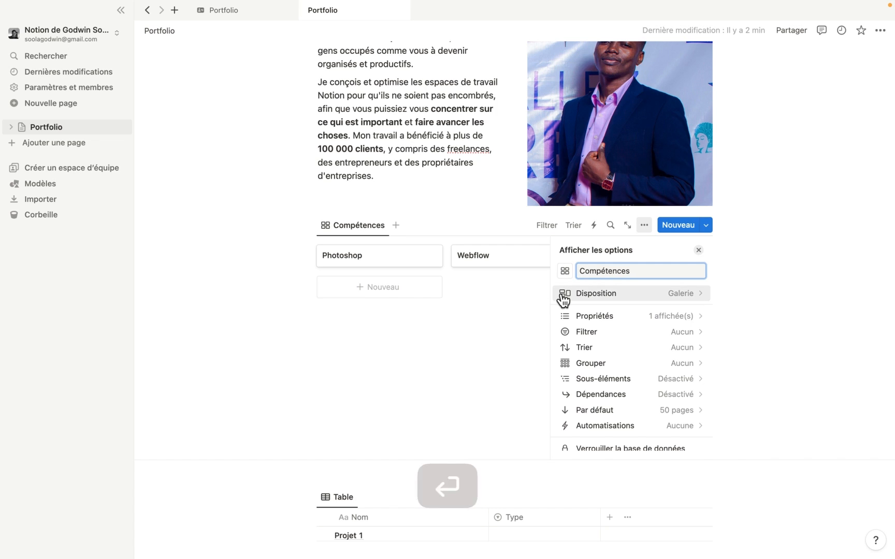
left_click(517, 315)
Filter the Compétences view to show only entries whose Type is Compétences
left_click(549, 225)
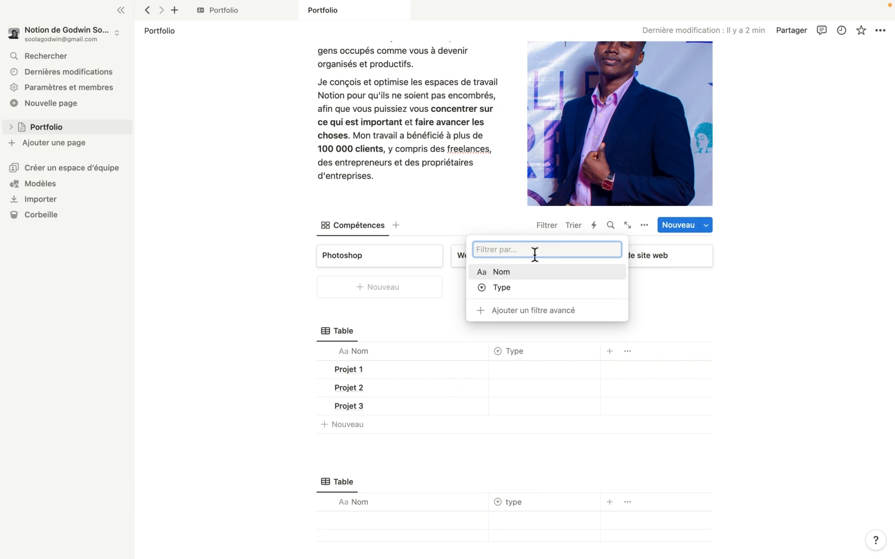
left_click(507, 291)
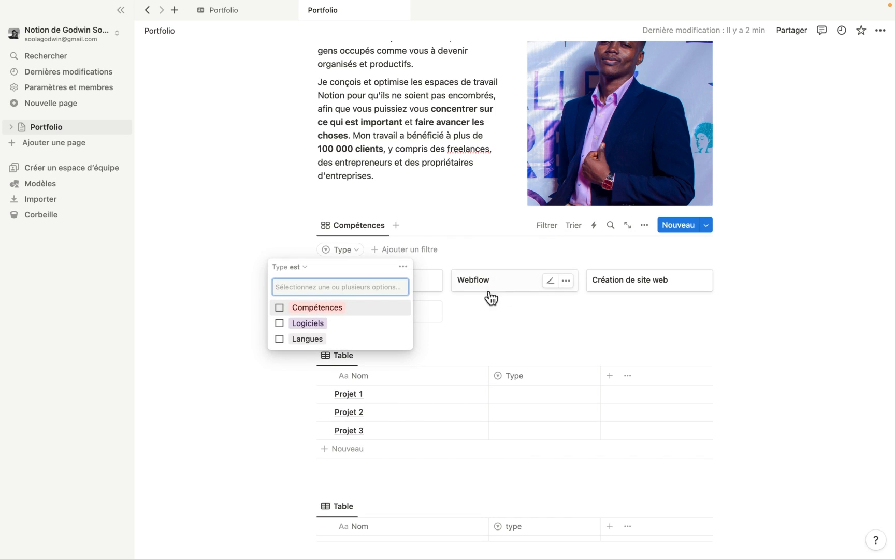
left_click(321, 308)
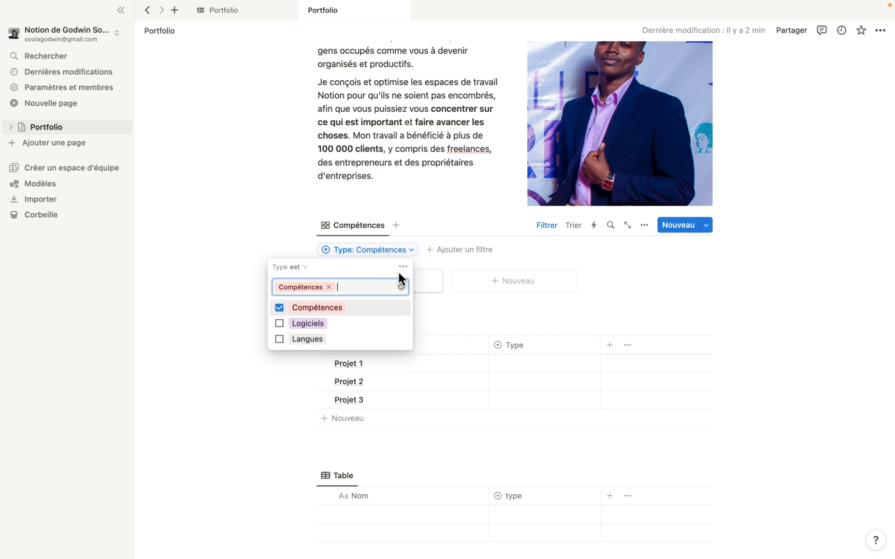
left_click(447, 302)
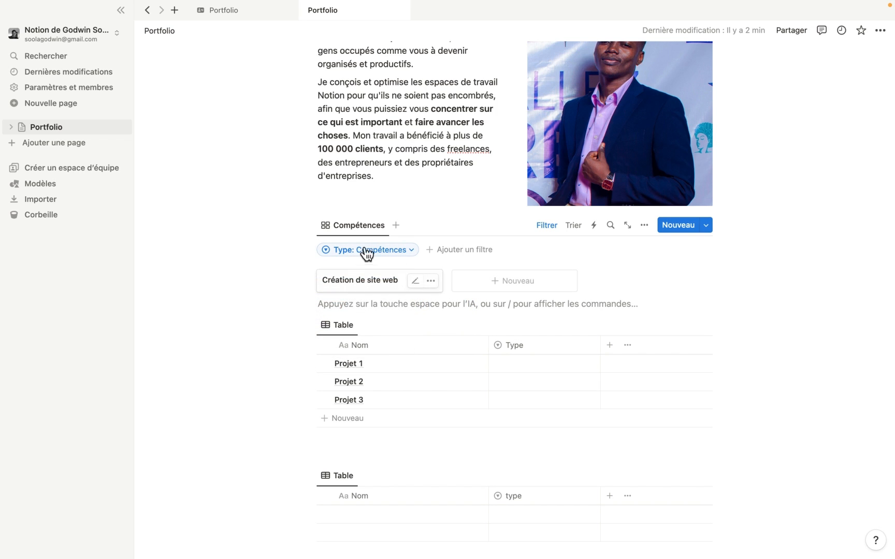
Duplicate the Compétences view and name the copy Logiciels
left_click(373, 228)
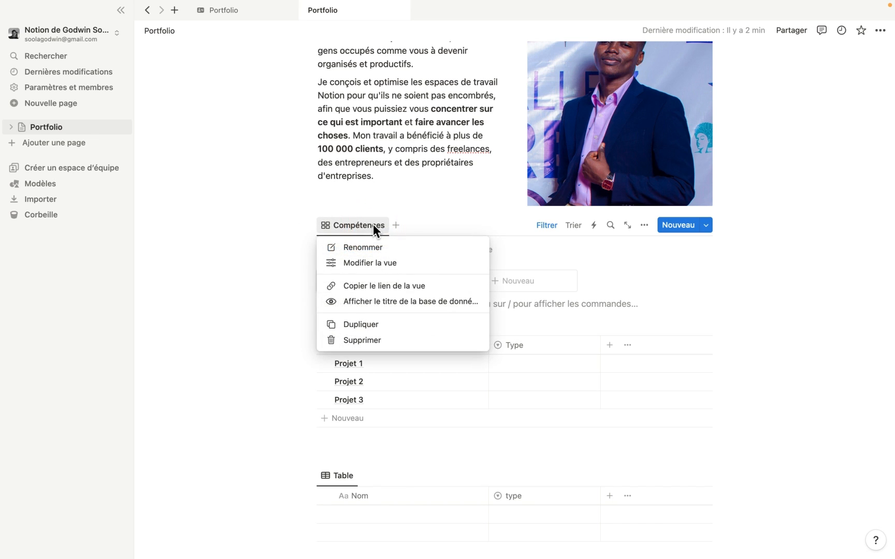
left_click(372, 323)
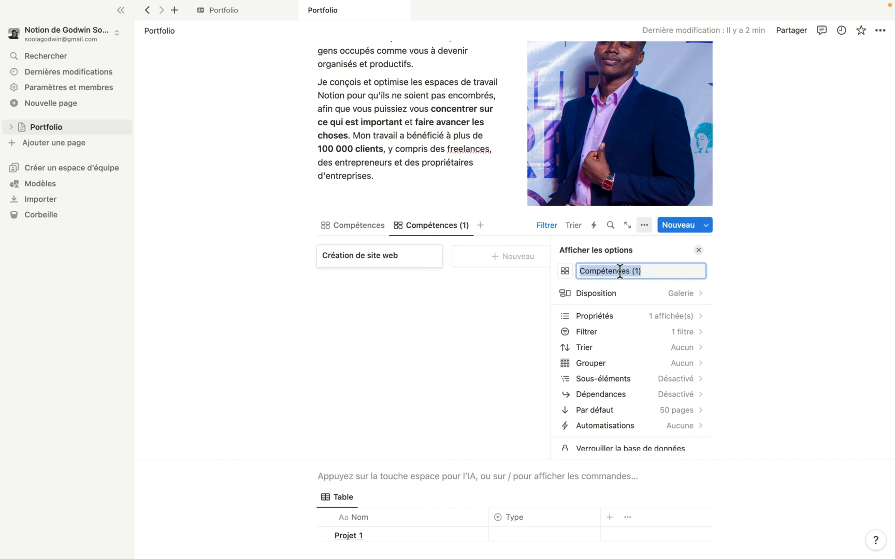
type("Logiciel")
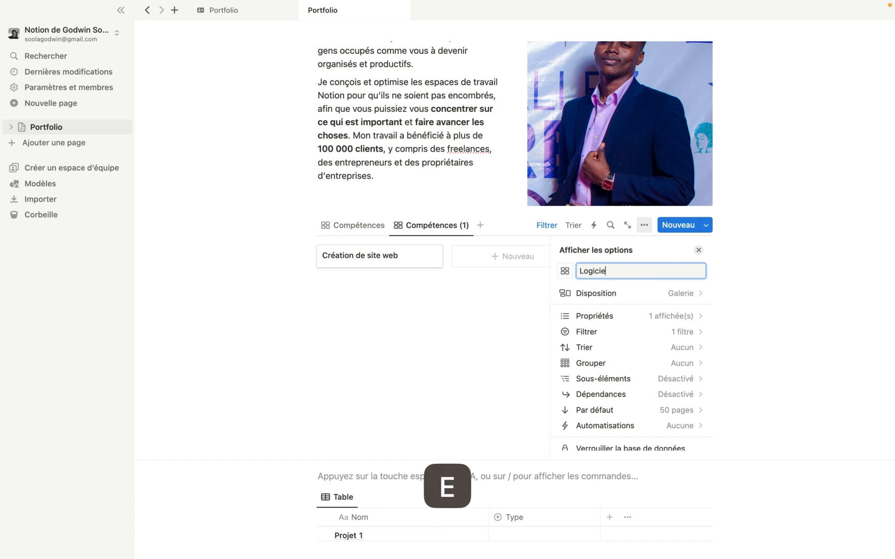
key("BackSpace")
type("ls")
key("Return")
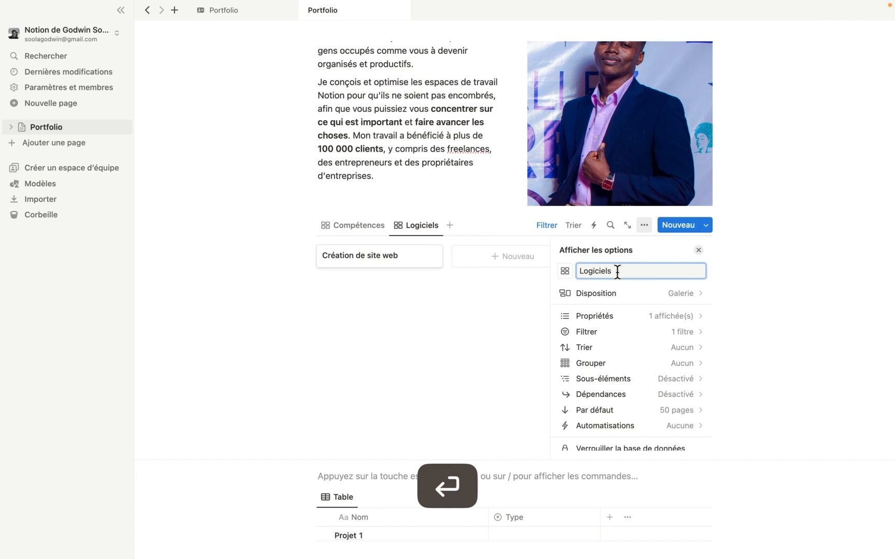
Change the Logiciels view's Type filter from Compétences to Logiciels and check both views
left_click(555, 229)
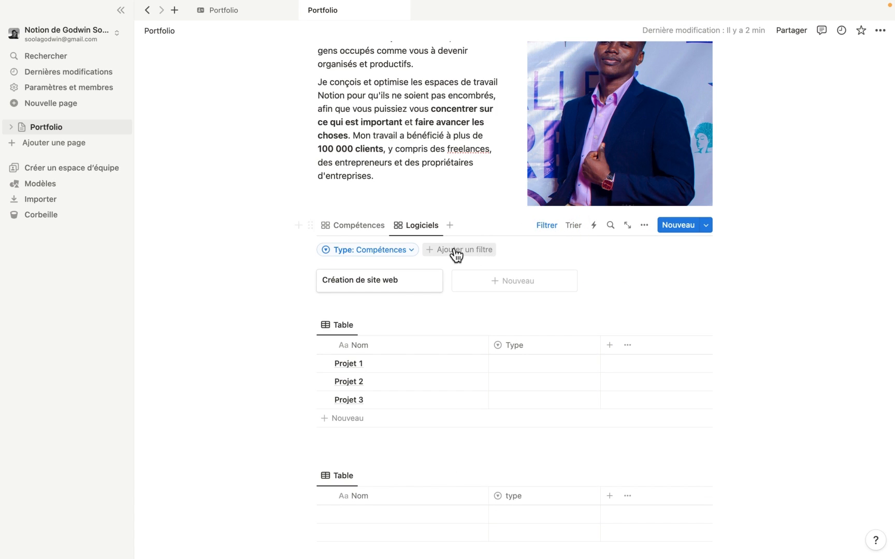
left_click(380, 250)
left_click(307, 308)
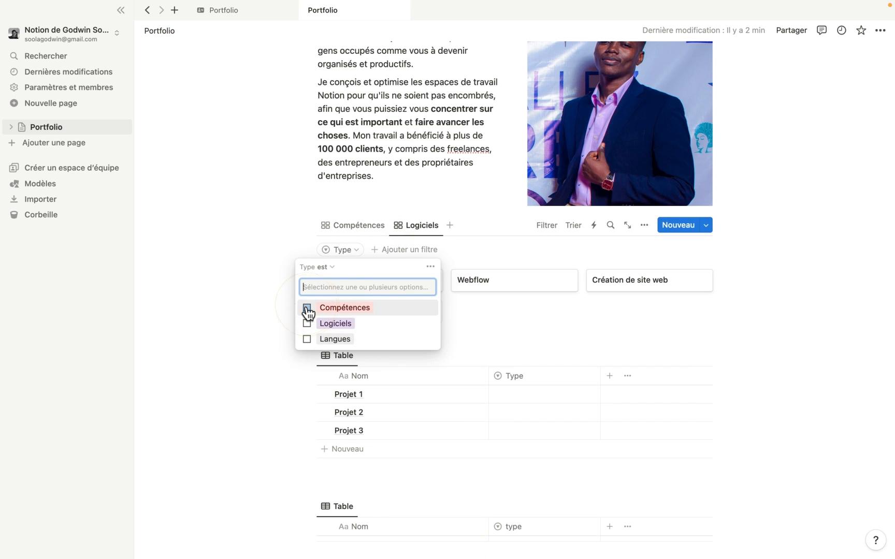
left_click(307, 324)
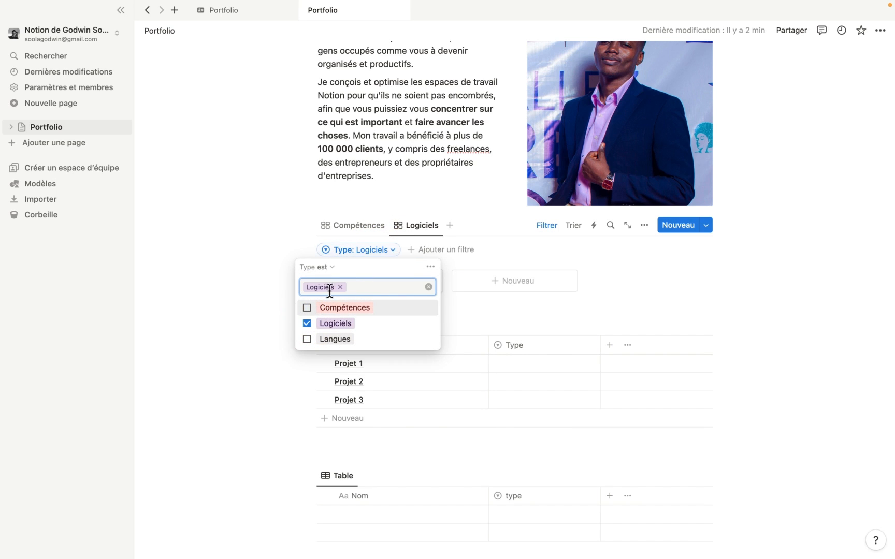
left_click(284, 264)
left_click(359, 225)
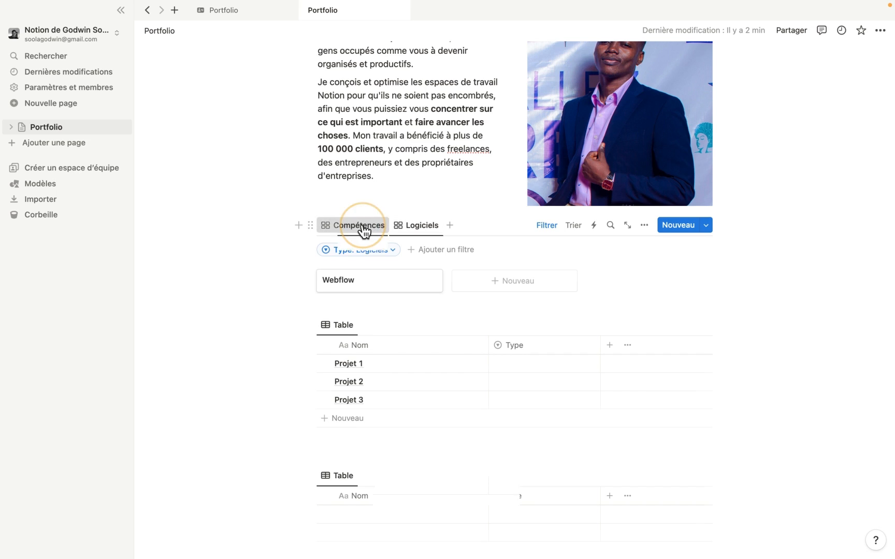
left_click(409, 228)
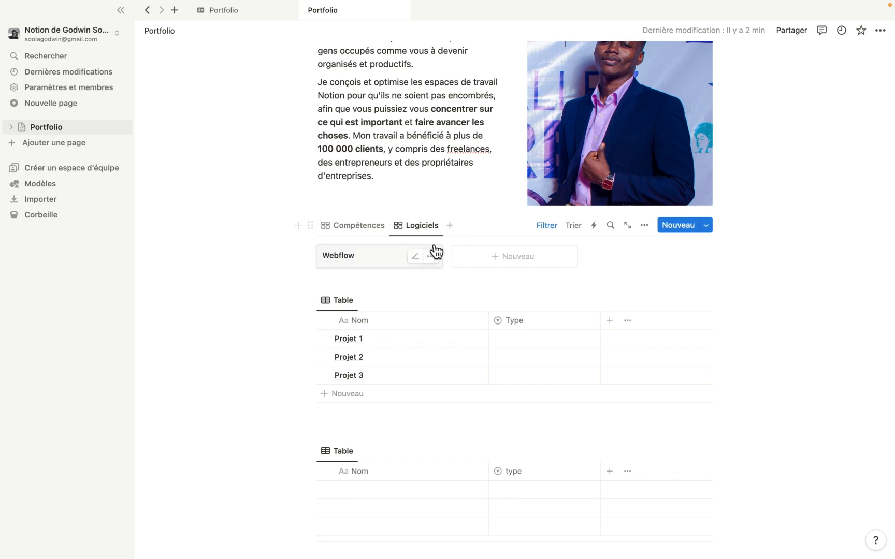
left_click(450, 226)
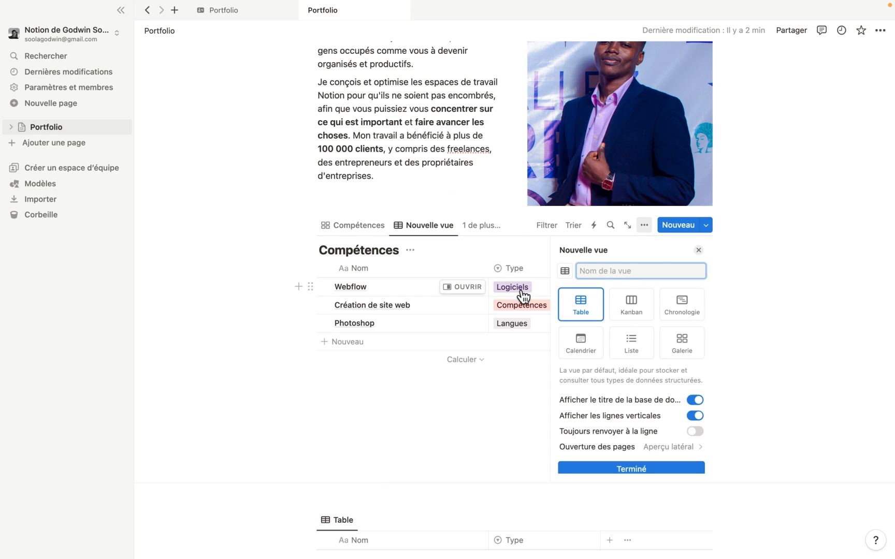
left_click(439, 225)
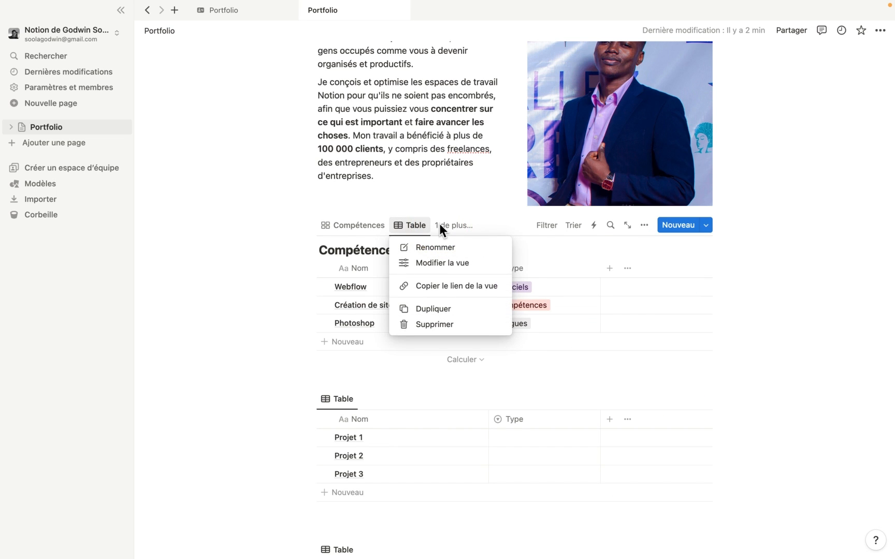
left_click(445, 325)
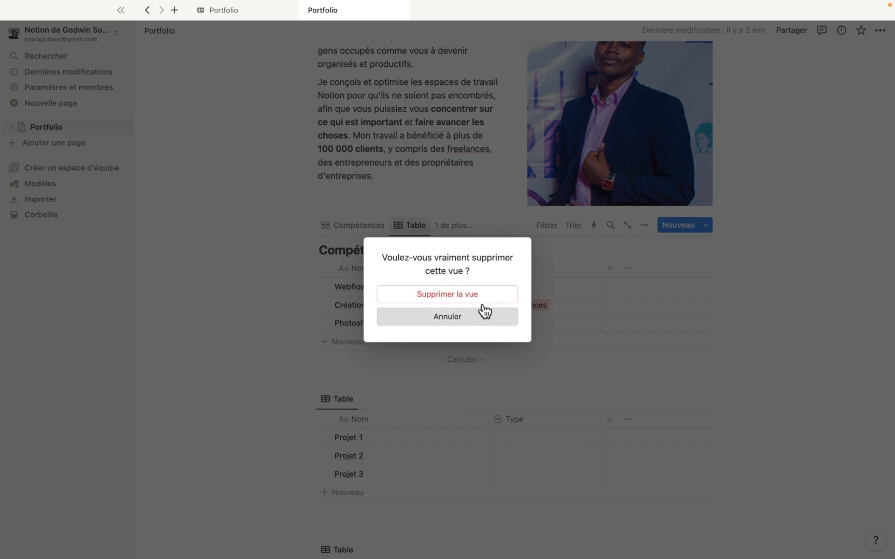
left_click(479, 298)
Duplicate the Logiciels gallery view and name the copy Langues
left_click(422, 227)
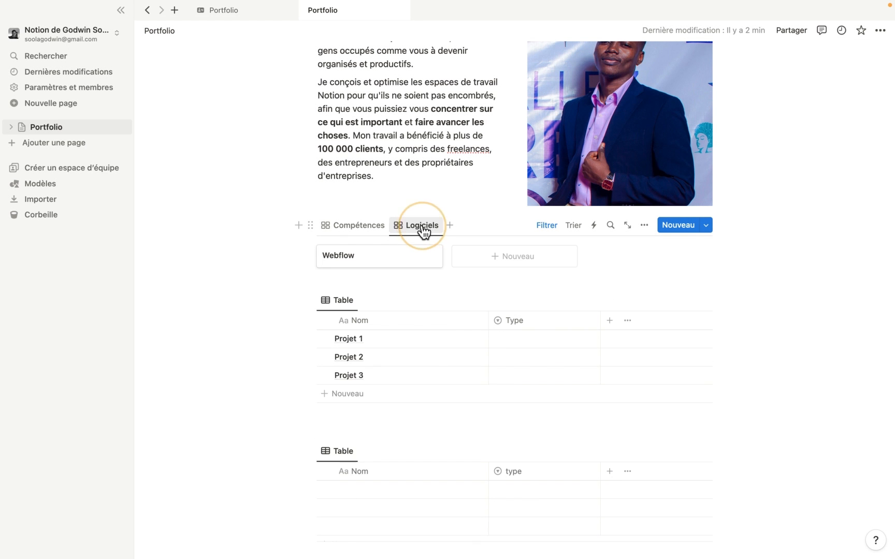
left_click(422, 226)
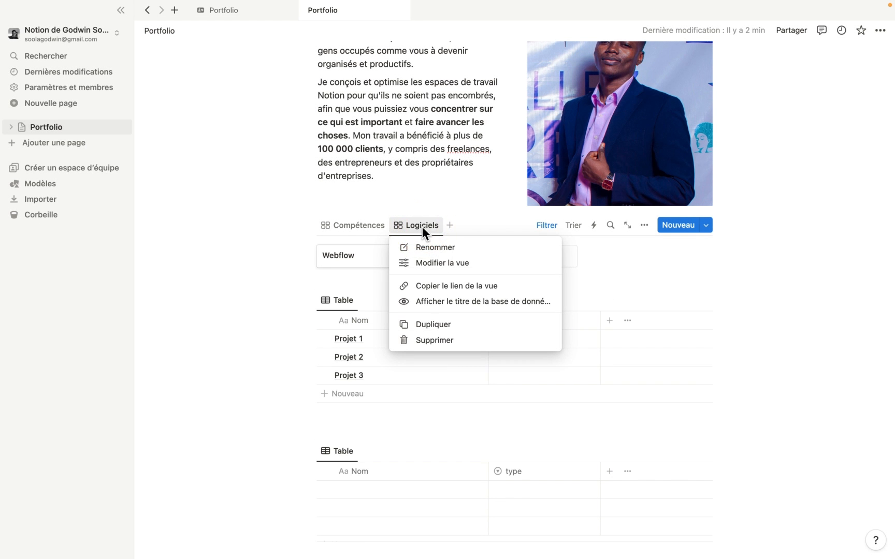
left_click(438, 324)
type("Langues")
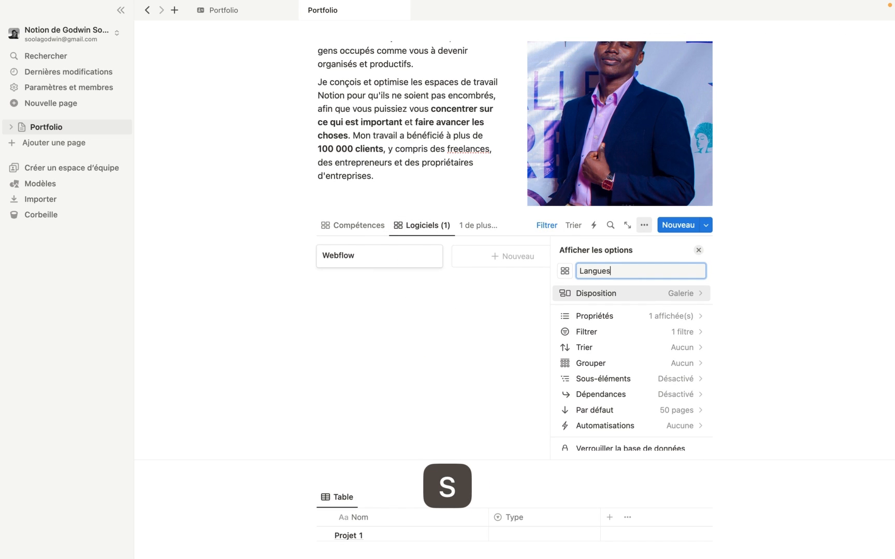
key("Return")
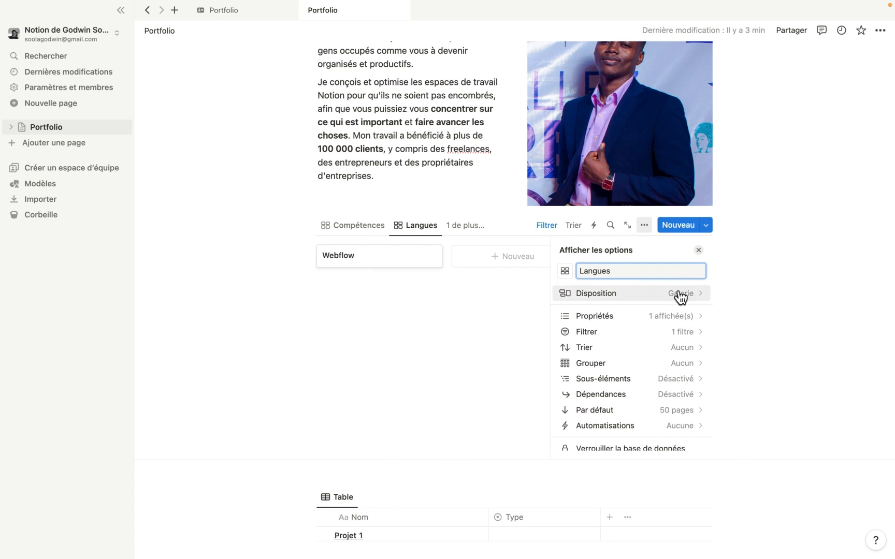
Set the Langues view's Type filter to show only Langues entries and close the view options
left_click(658, 332)
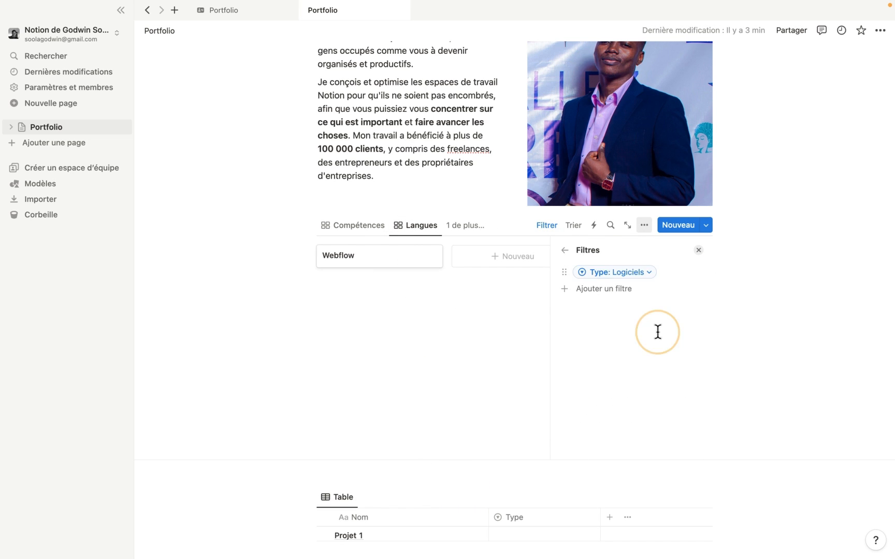
left_click(629, 275)
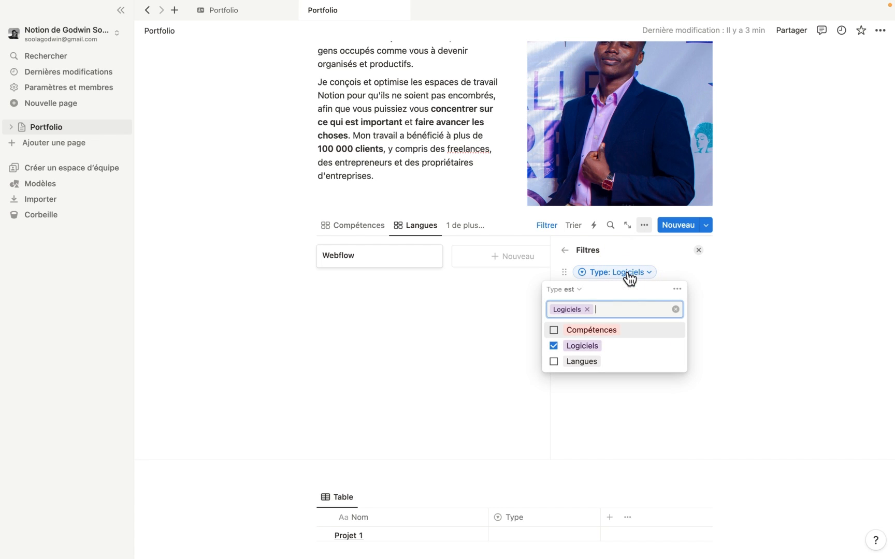
left_click(553, 373)
left_click(553, 357)
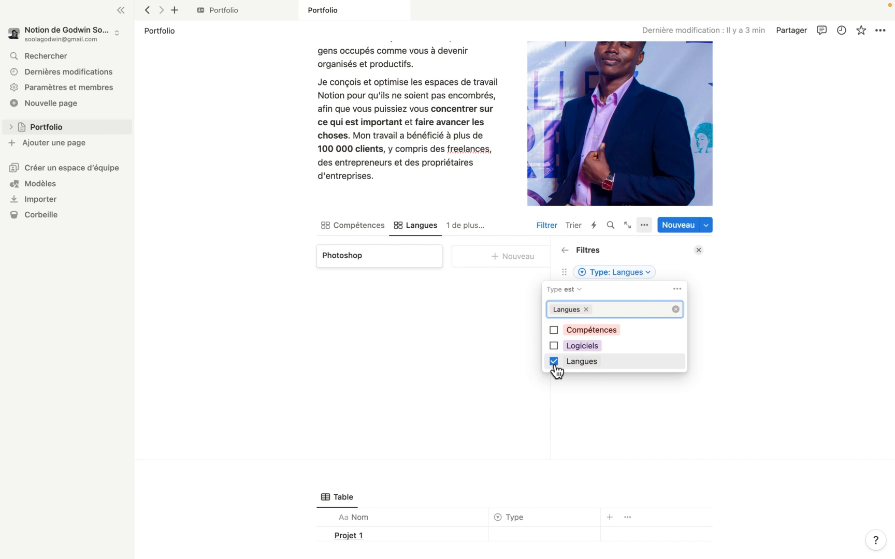
left_click(554, 362)
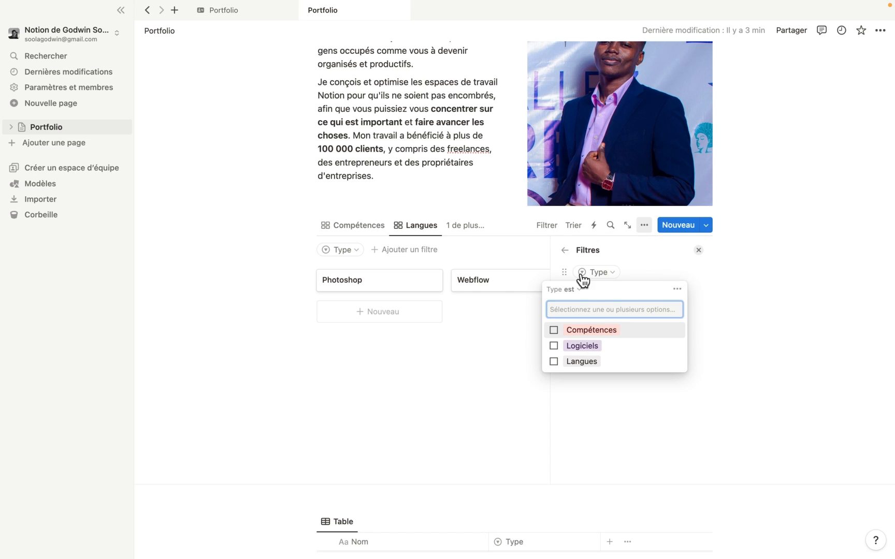
left_click(554, 361)
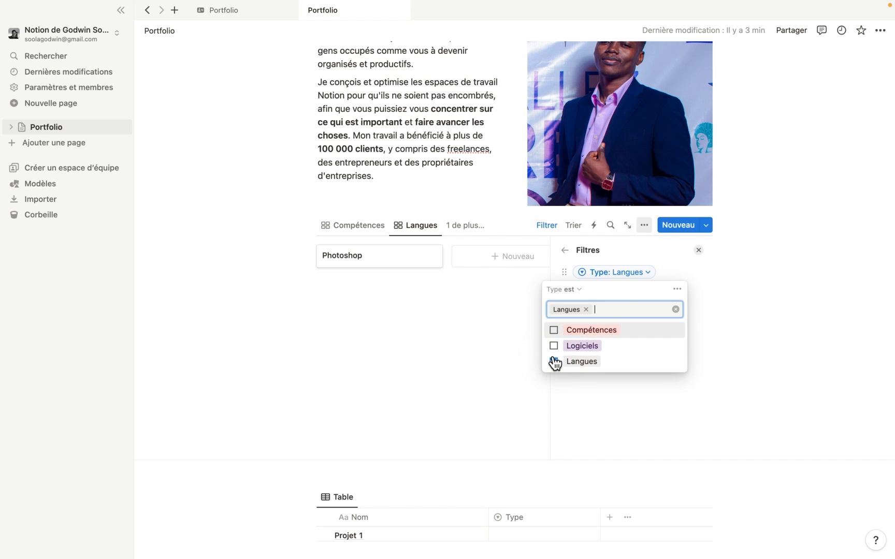
left_click(699, 253)
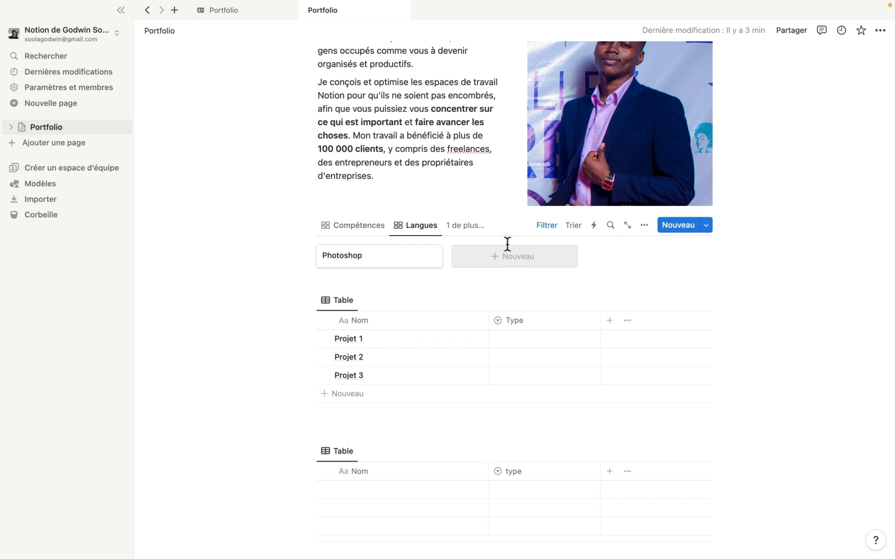
Go through the Compétences, Logiciels and Langues views and set the Photoshop card's Type to Logiciels
left_click(345, 227)
left_click(421, 227)
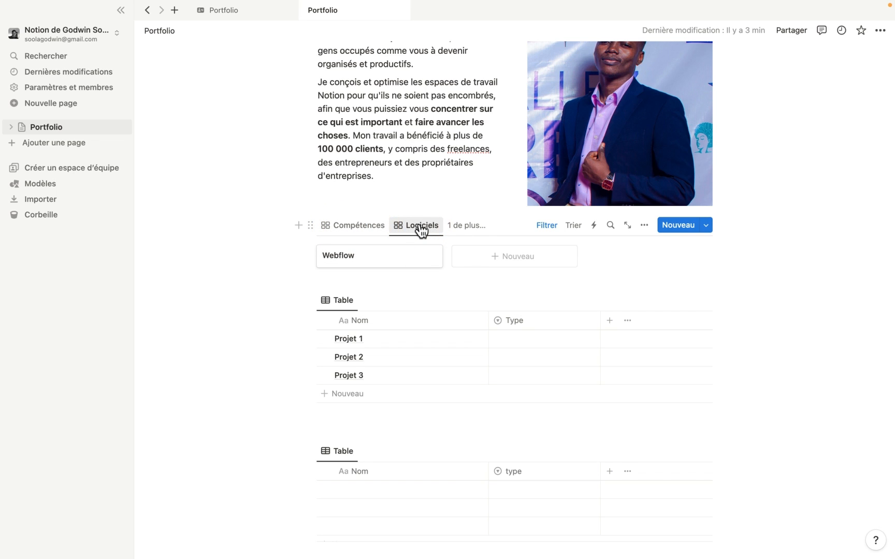
left_click(464, 226)
left_click(443, 302)
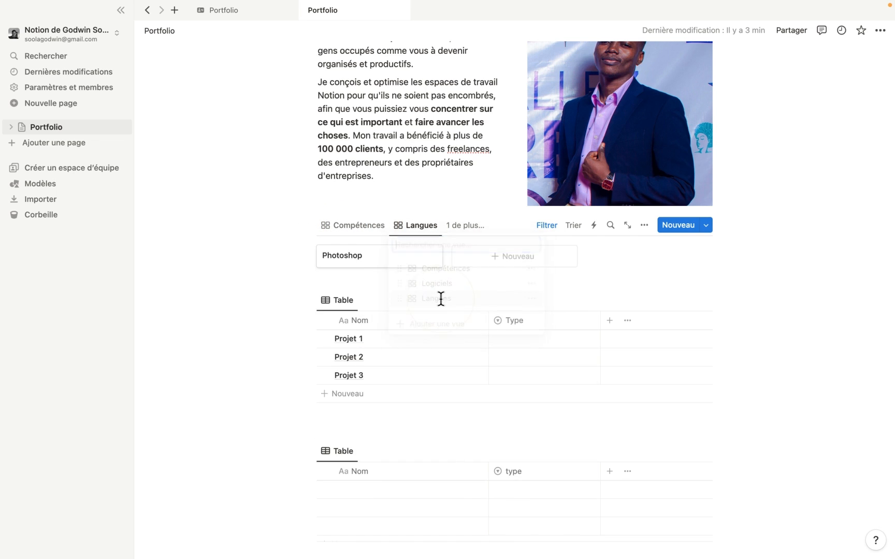
left_click(375, 256)
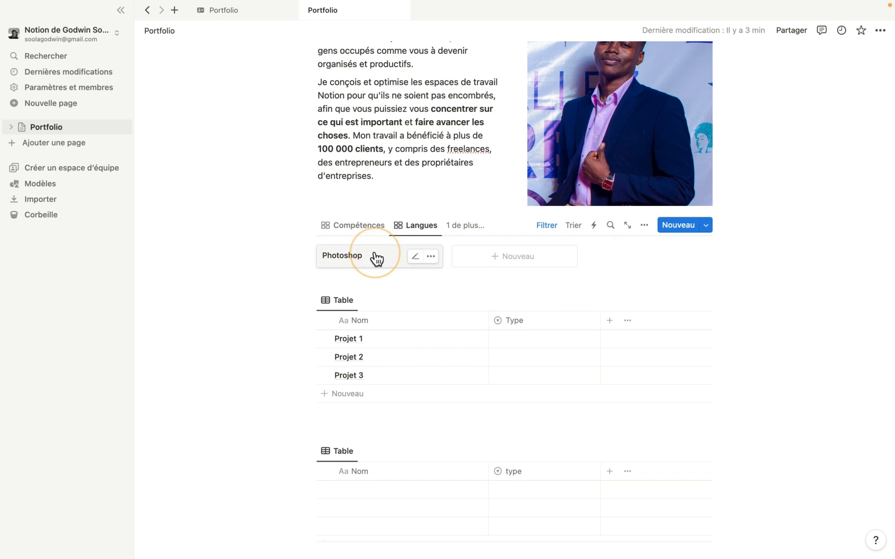
left_click(380, 169)
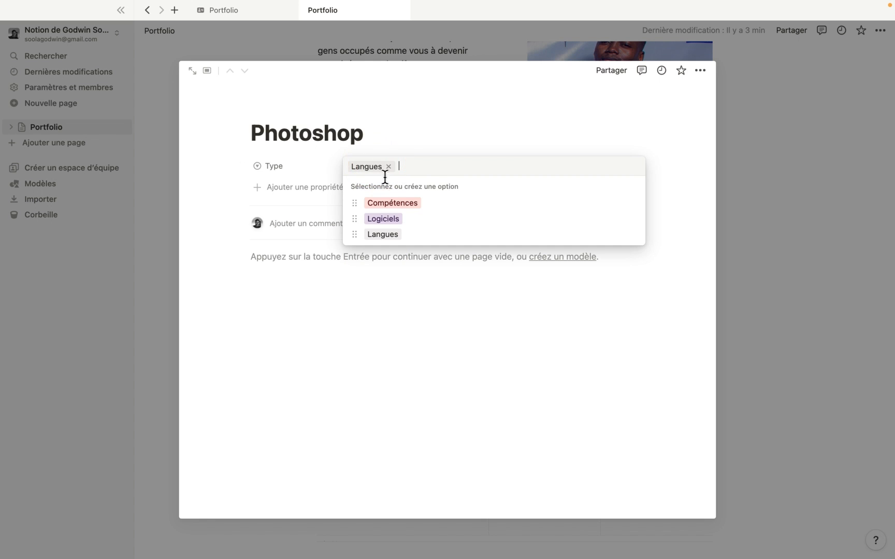
left_click(388, 220)
left_click(748, 179)
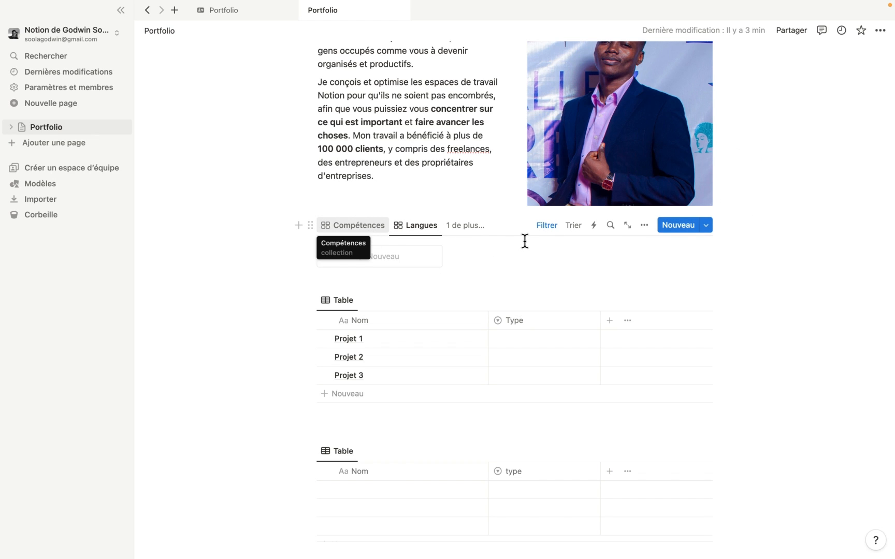
Insert an empty text block under the name heading and move it below the bio and photo columns, above the Compétences database
scroll(523, 240, "up", 1)
scroll(381, 229, "up", 2)
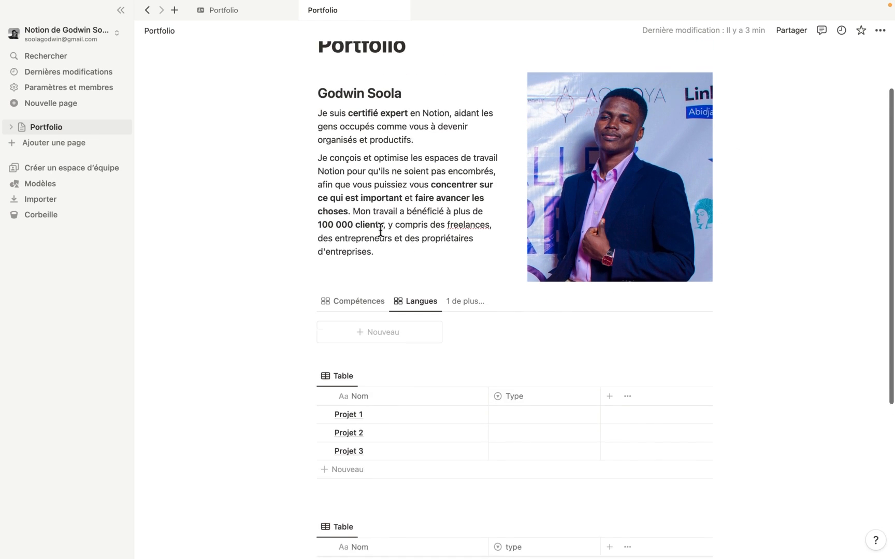
left_click(299, 108)
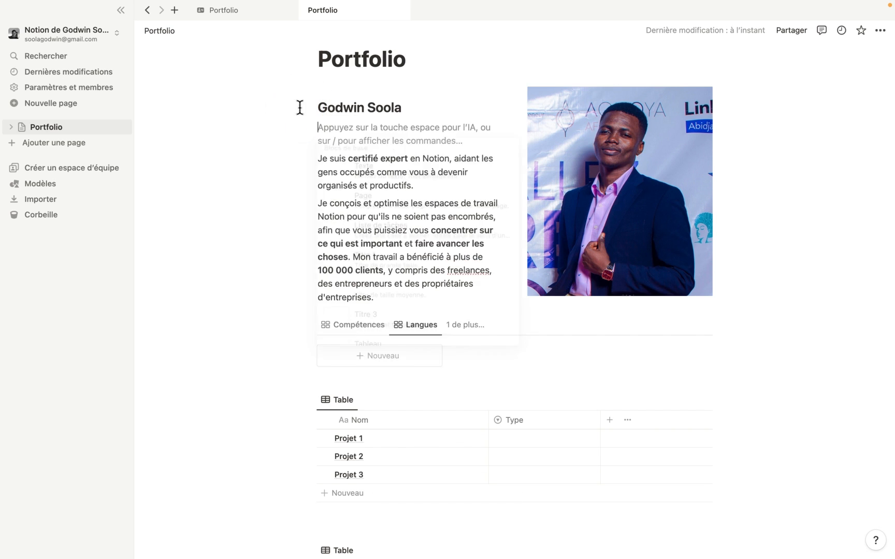
left_click(366, 128)
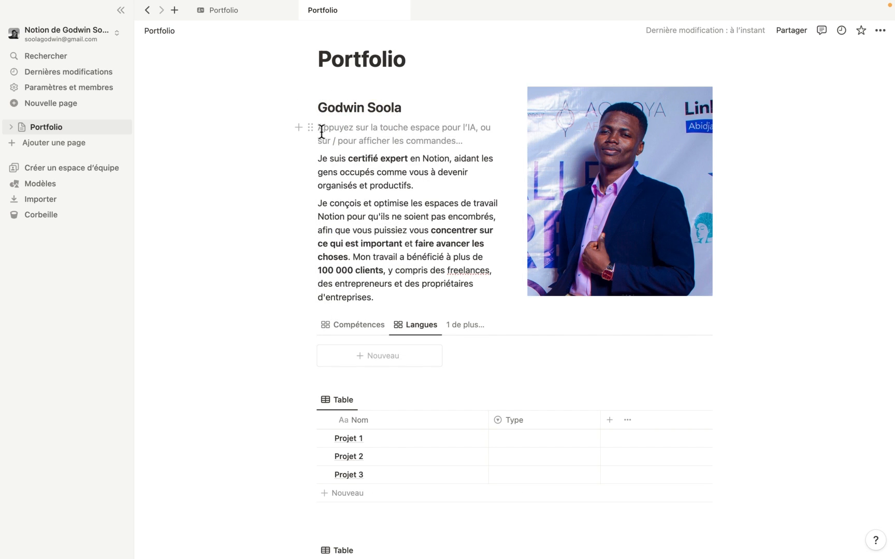
left_click_drag(314, 128, 341, 298)
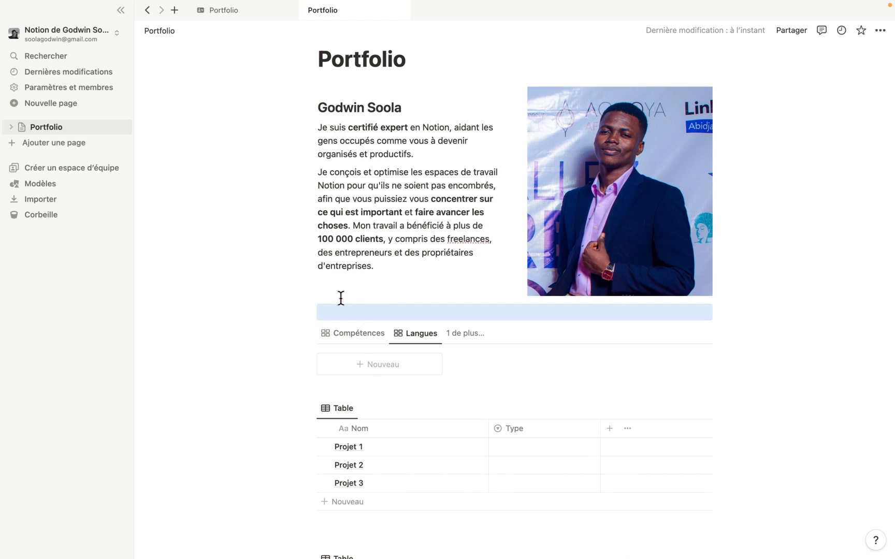
Add a divider between the bio section and the Compétences database, and remove the blank line beneath it
left_click(366, 305)
key("Return")
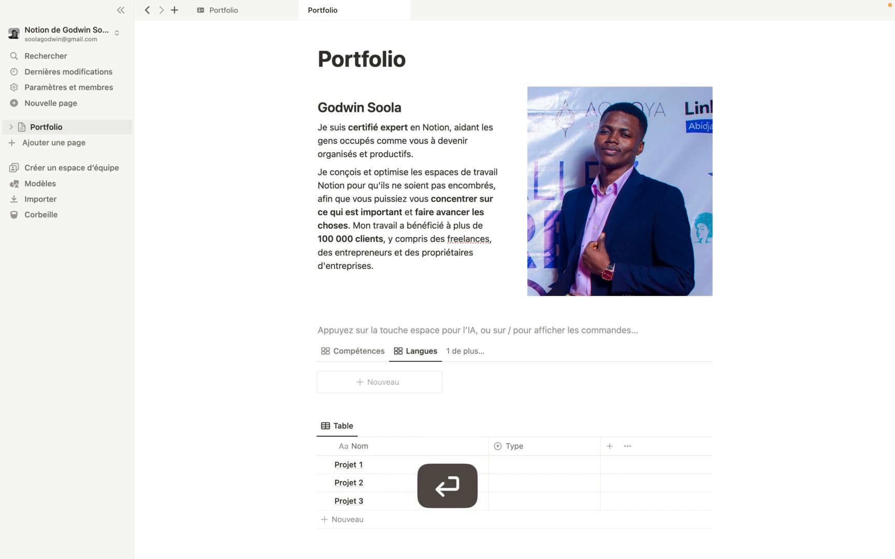
type("---")
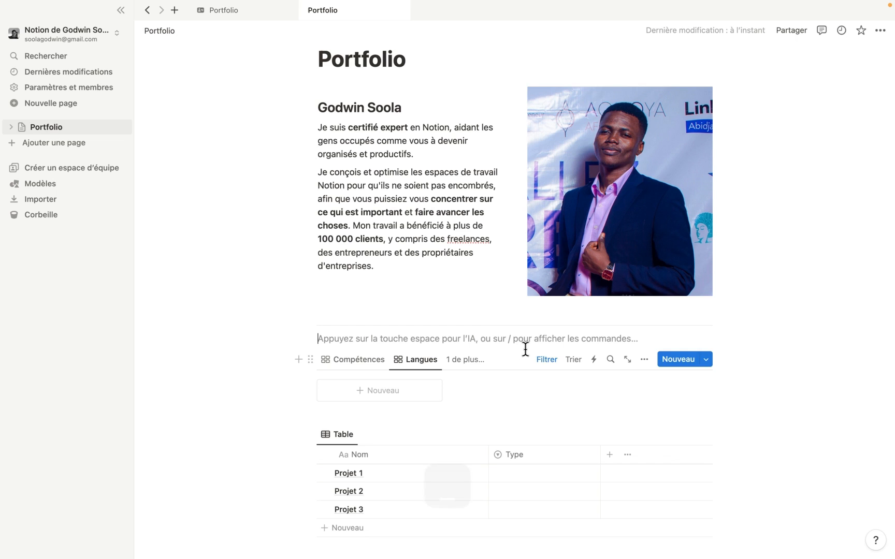
left_click(821, 334)
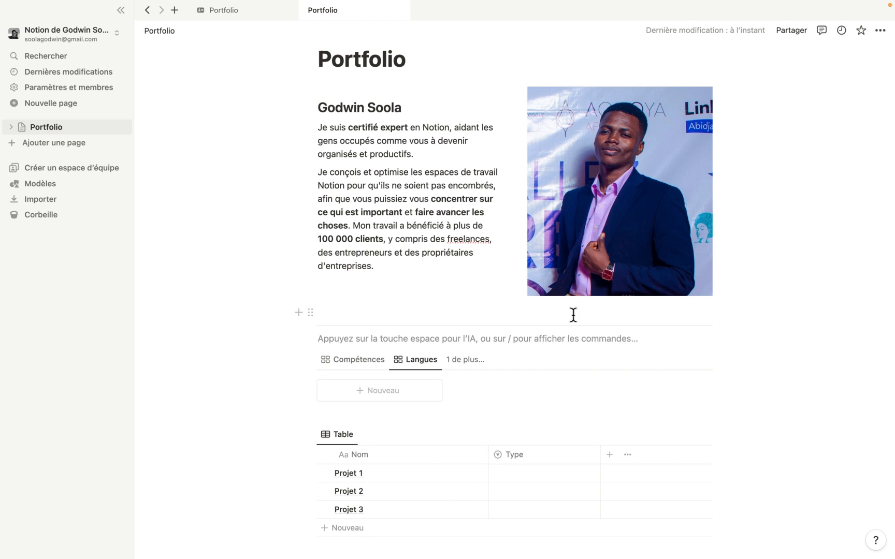
key("BackSpace")
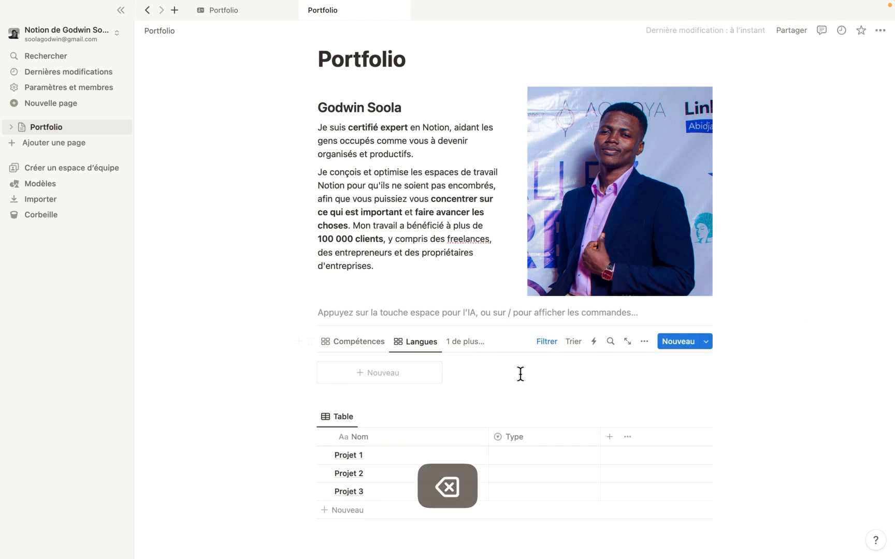
Change the Compétences view's icon to the stacked layers symbol, filtering the icons by "sta"
scroll(601, 333, "down", 3)
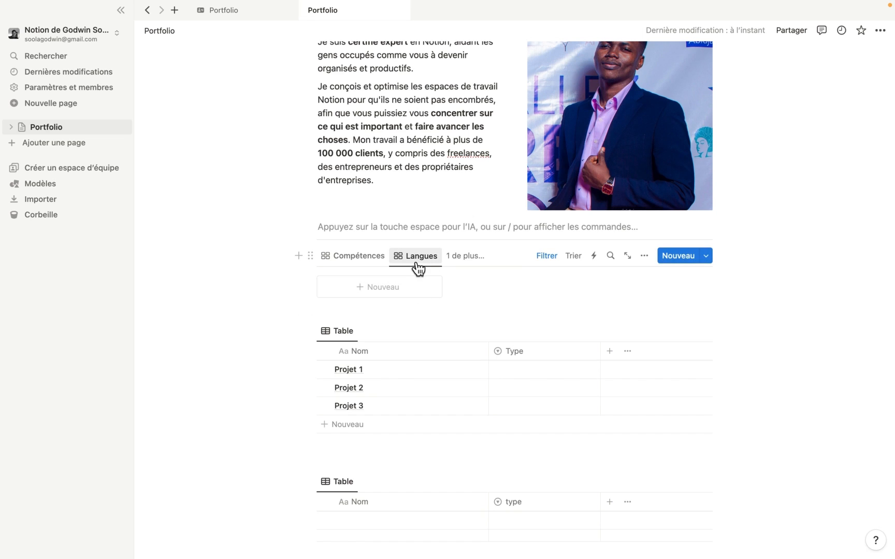
left_click(347, 257)
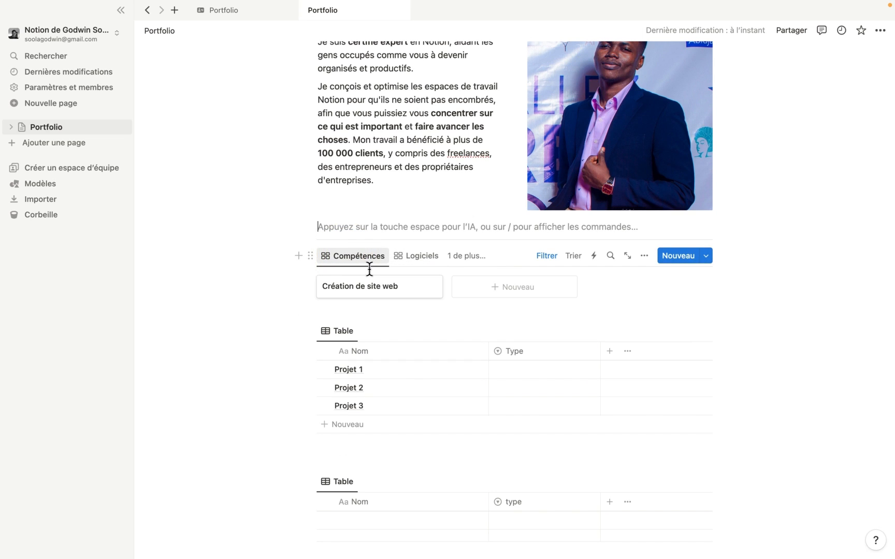
left_click(326, 257)
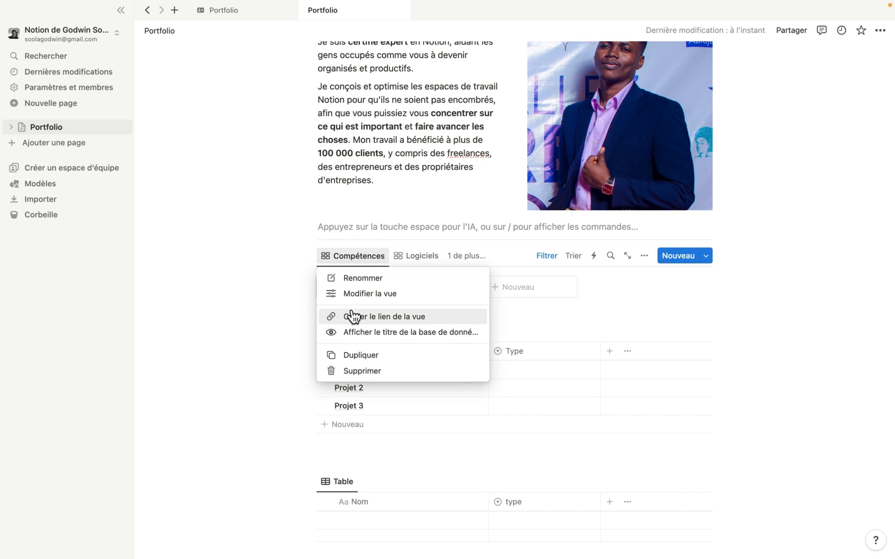
left_click(370, 280)
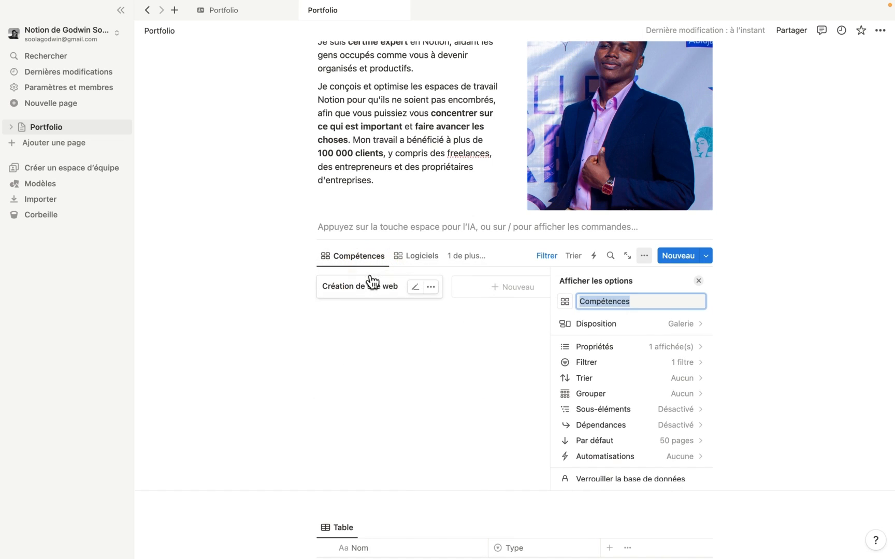
left_click(565, 302)
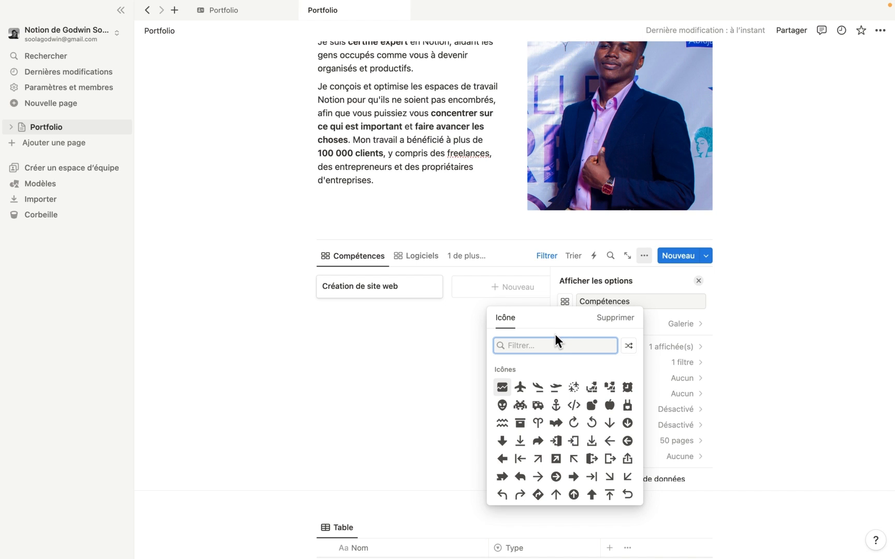
type("sta")
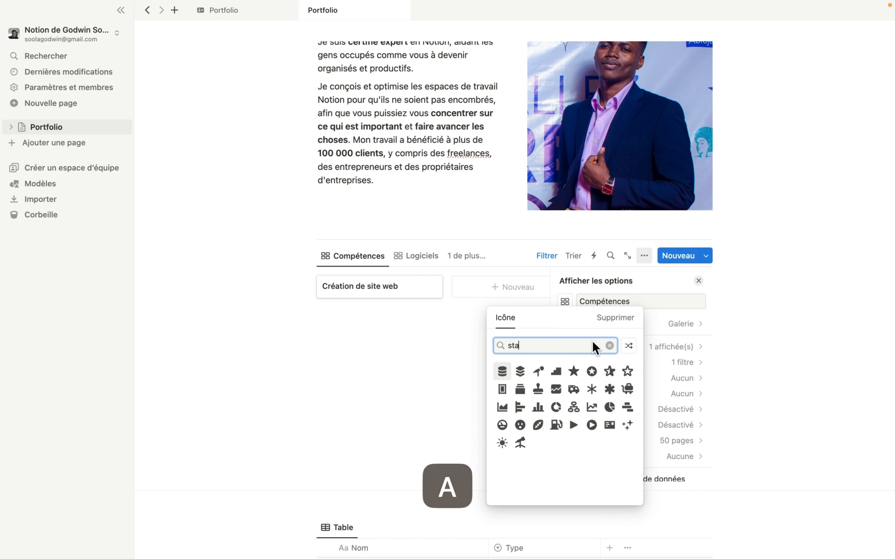
left_click(519, 371)
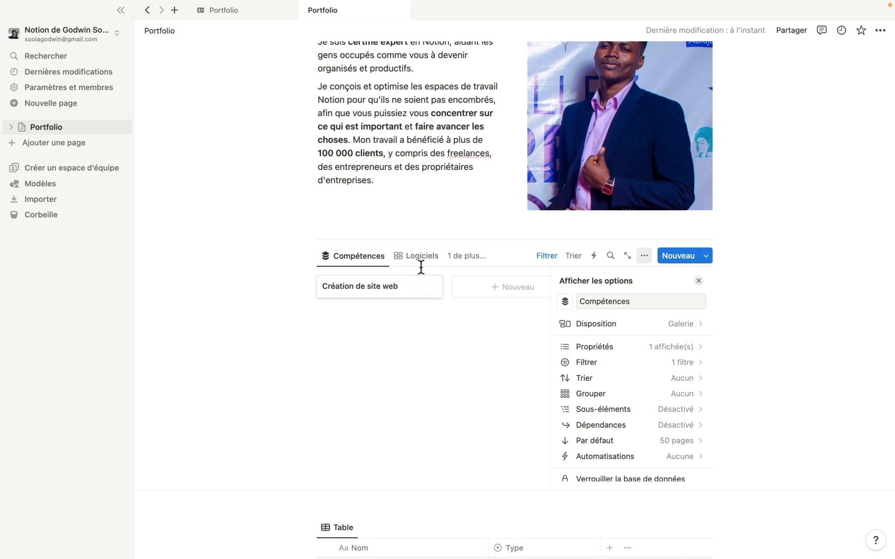
Change the Logiciels view's icon to the hammer, filtering the icons by "tool"
left_click(402, 259)
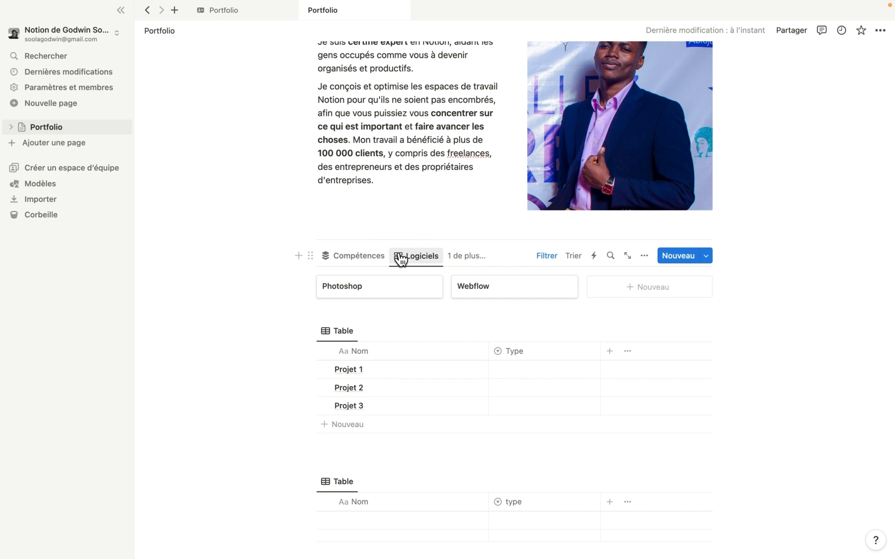
left_click(399, 253)
left_click(406, 280)
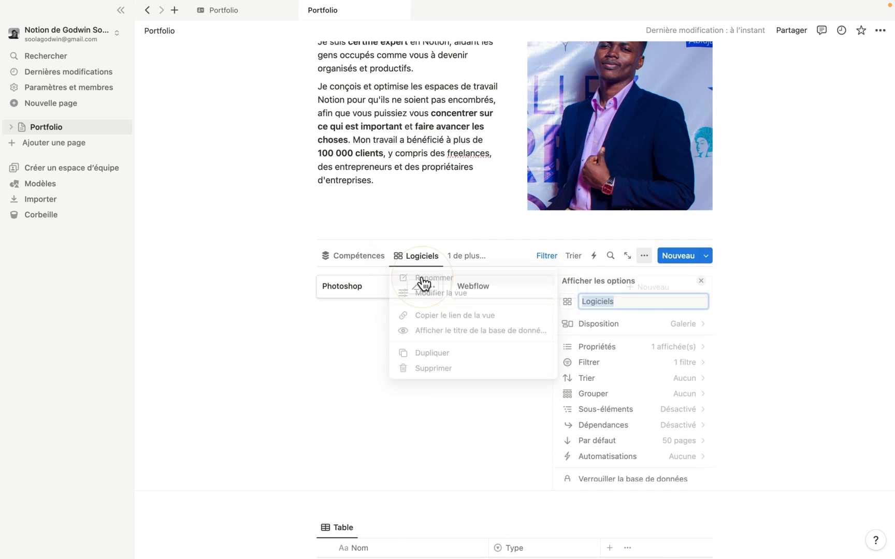
left_click(566, 302)
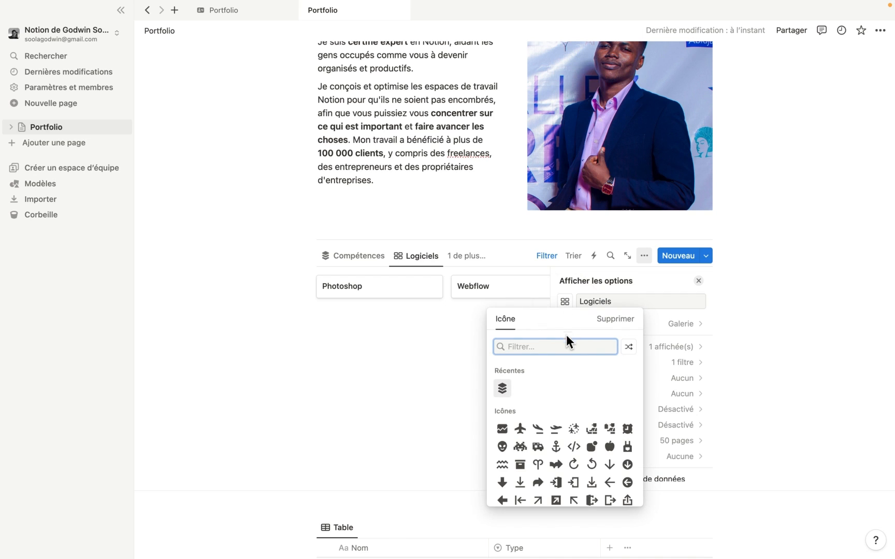
type("tool")
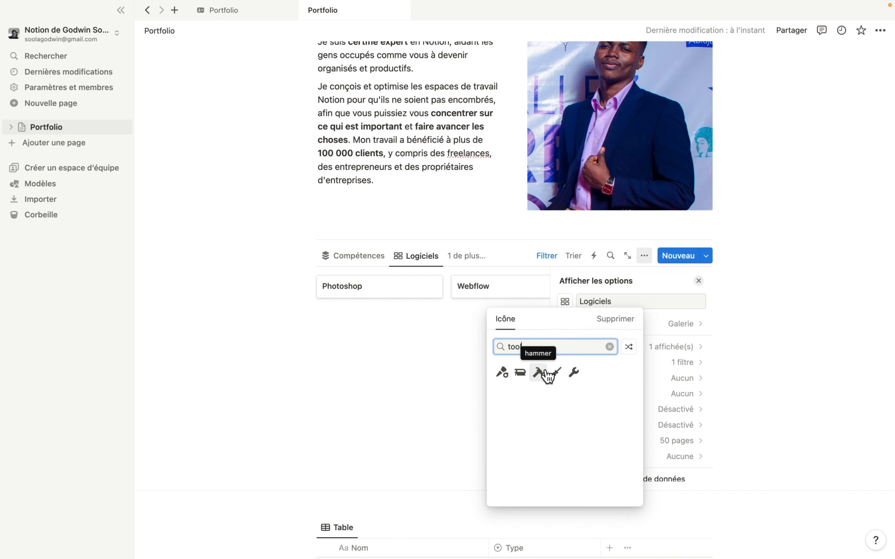
key("BackSpace")
key("BackSpace")
key("BackSpace")
key("BackSpace")
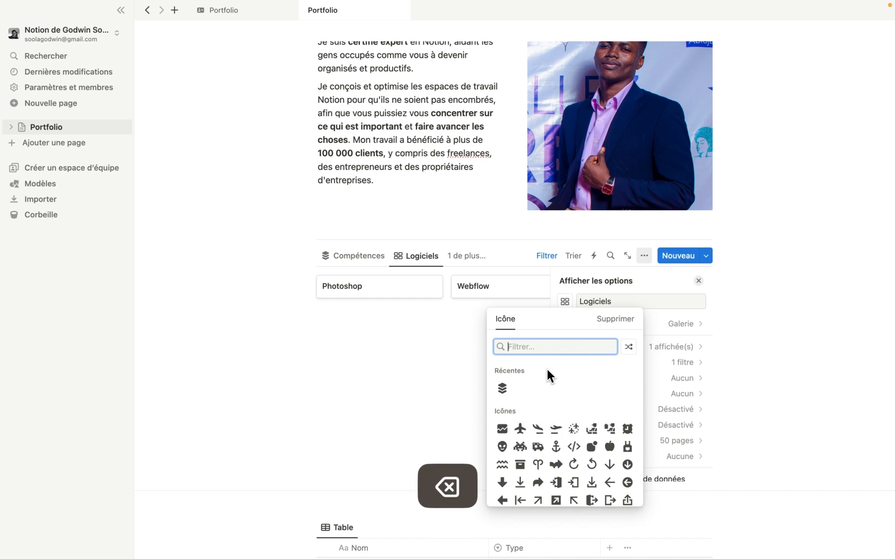
scroll(571, 437, "down", 5)
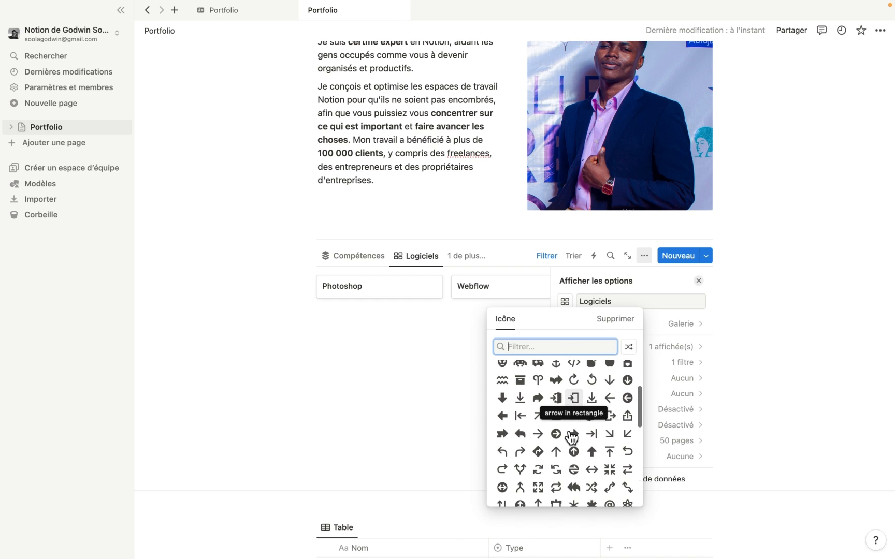
scroll(572, 437, "down", 8)
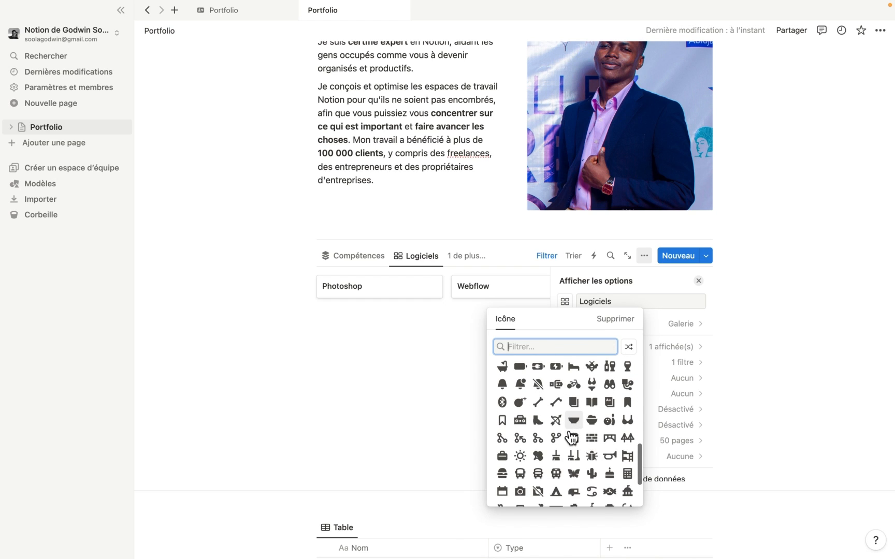
scroll(543, 410, "down", 5)
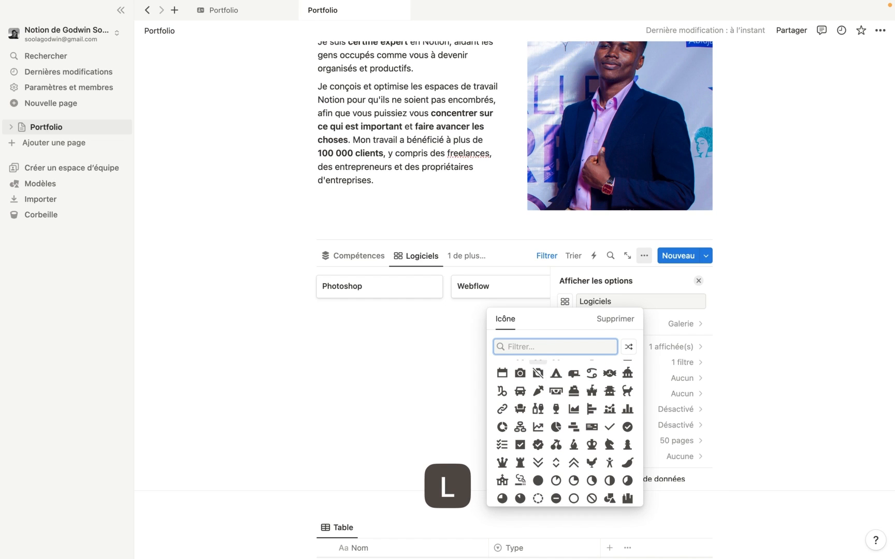
type("tool")
left_click(538, 372)
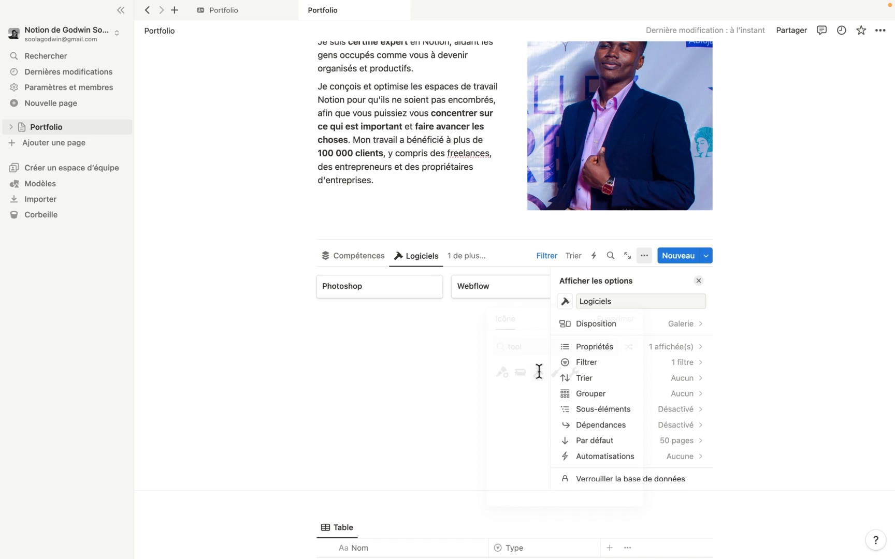
Change the Langues view's icon to the overlapping speech bubbles symbol, filtering the icons by "lan", and close the view options
left_click(466, 256)
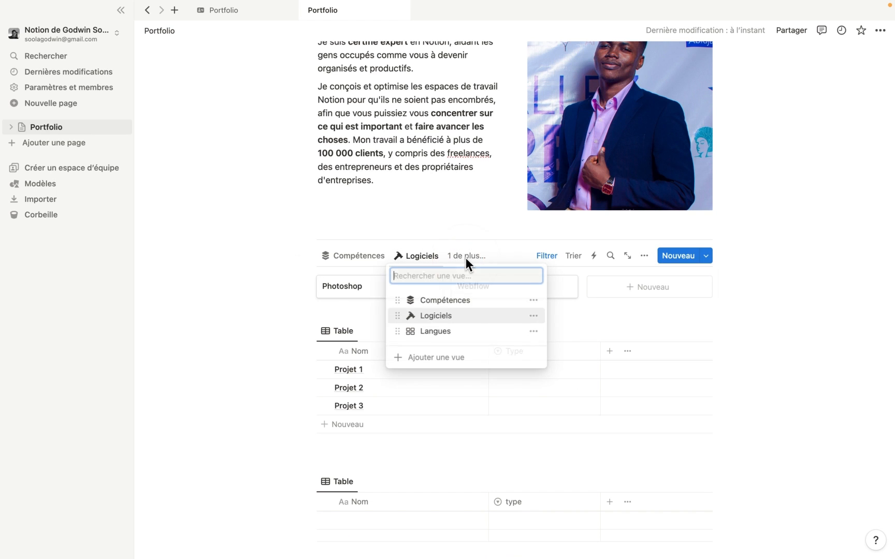
left_click(533, 331)
left_click(520, 349)
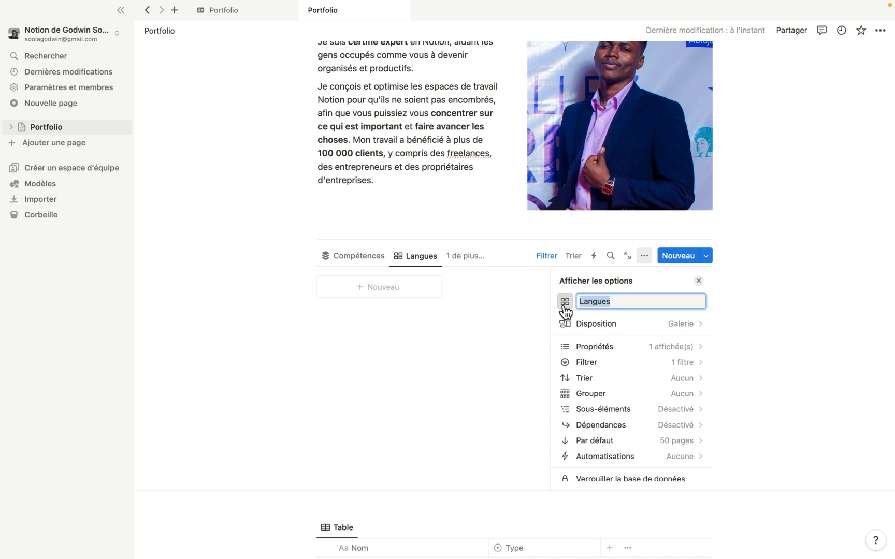
left_click(565, 303)
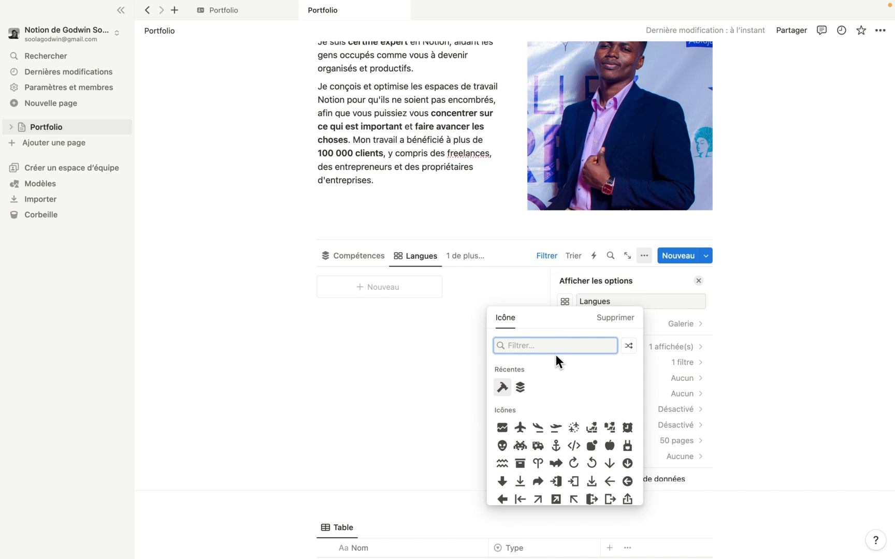
type("lan")
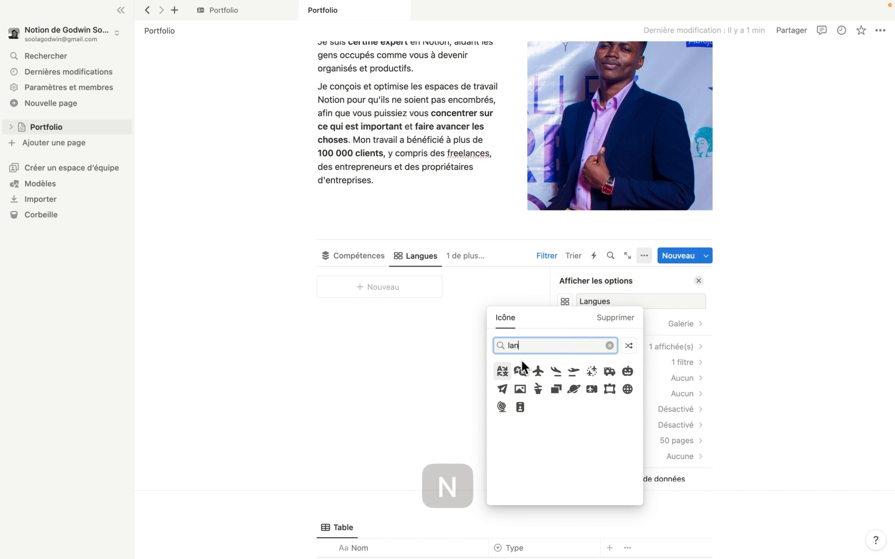
left_click(520, 370)
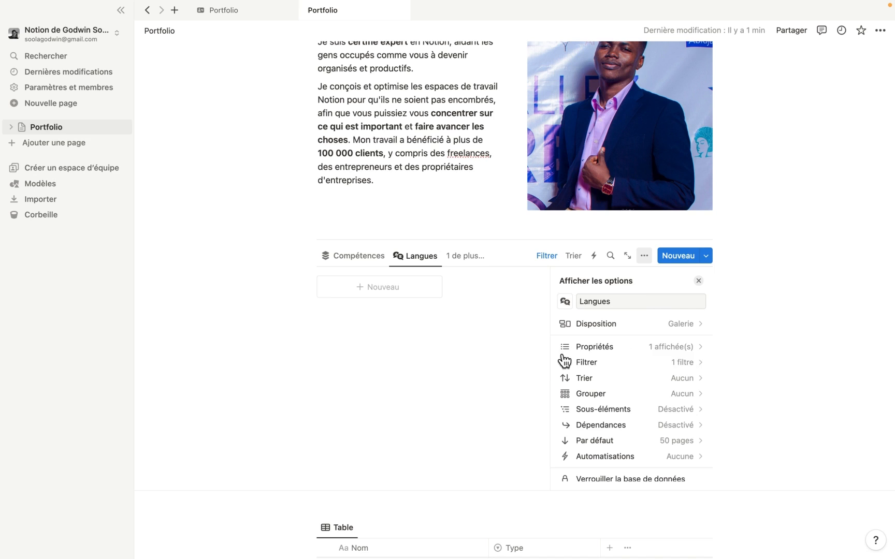
left_click(698, 282)
Add a card named Anglais to the Langues view and look through the Compétences and Logiciels views
left_click(389, 290)
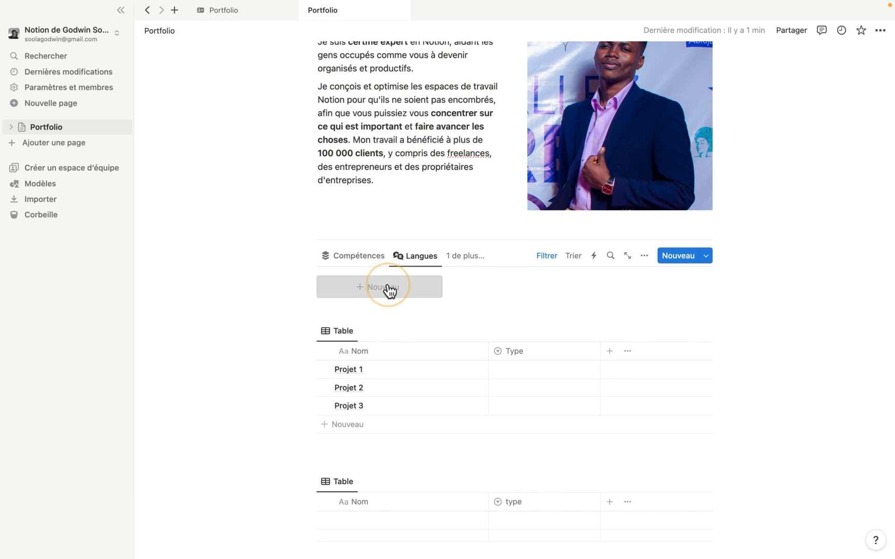
type("an")
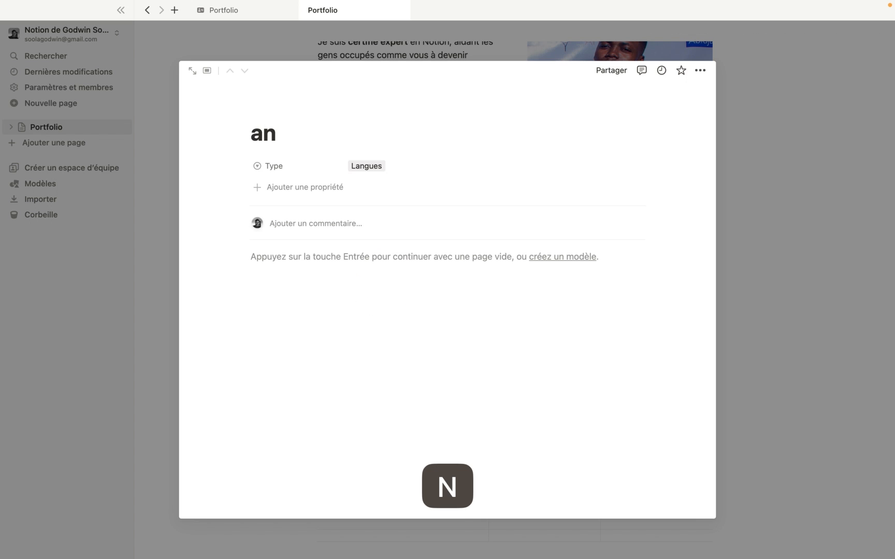
type("glais")
key("super+a")
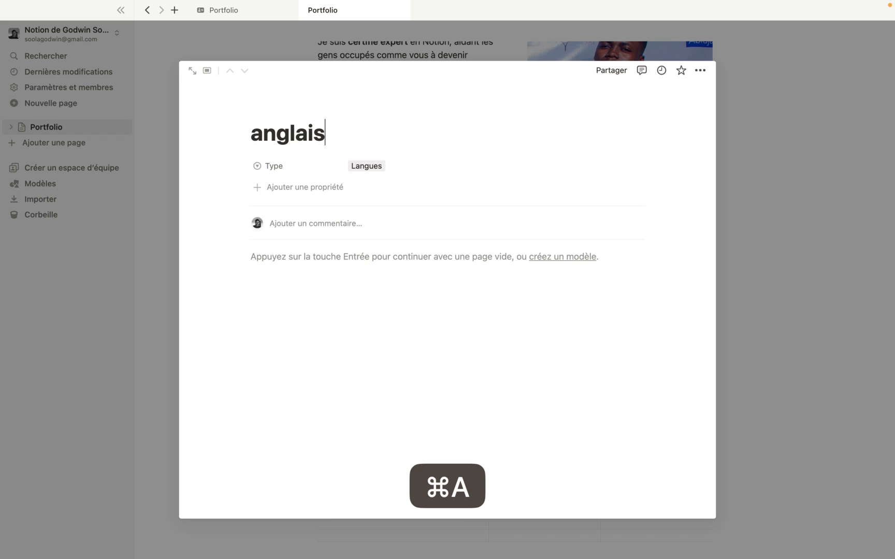
type("Anglais")
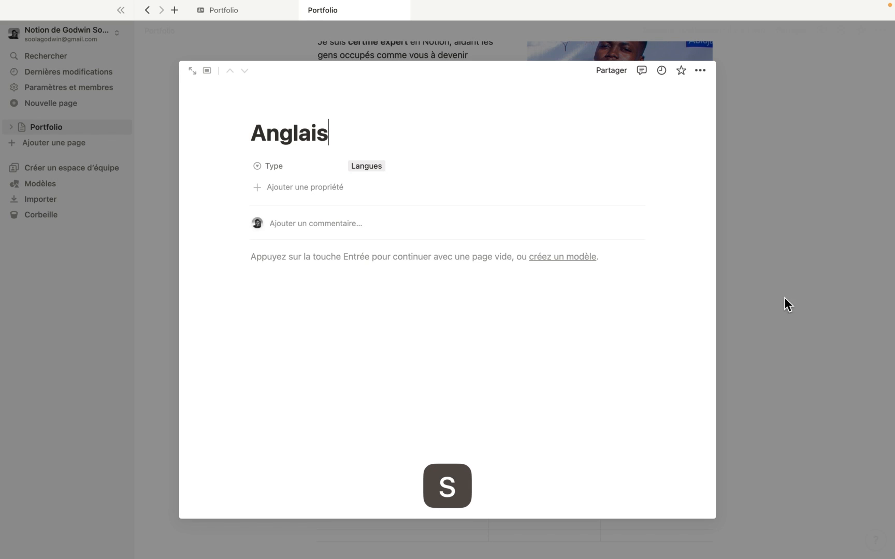
left_click(815, 266)
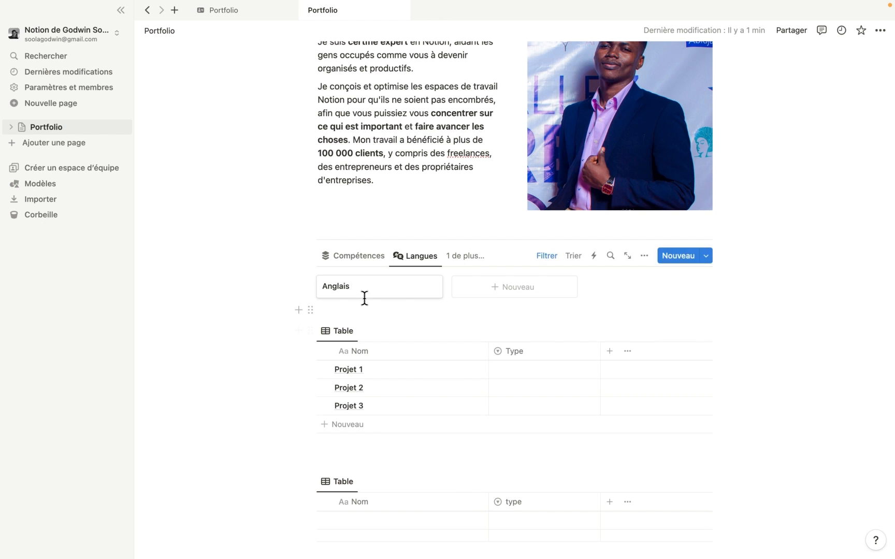
left_click(360, 256)
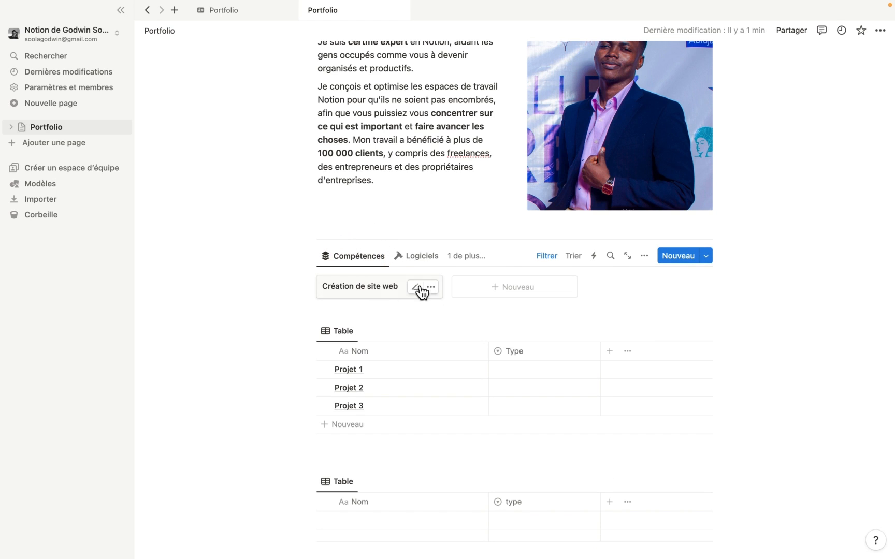
left_click(403, 260)
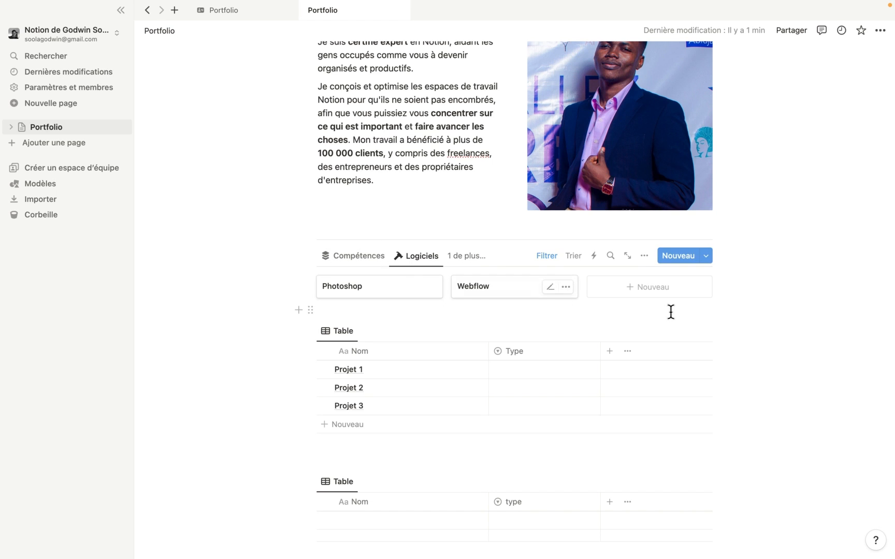
Insert a level 2 heading reading "Compétences" between the divider and the Compétences database
scroll(482, 264, "down", 3)
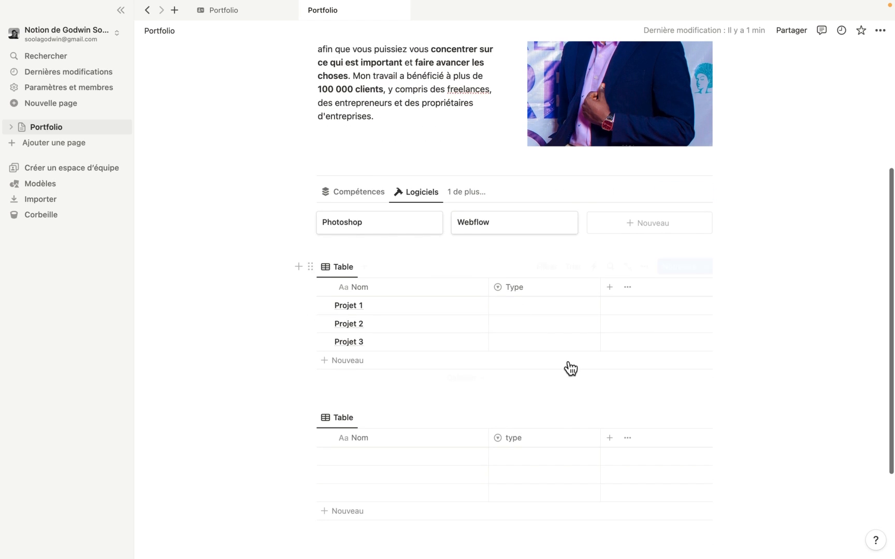
left_click(296, 176)
left_click(329, 190)
type("/h2")
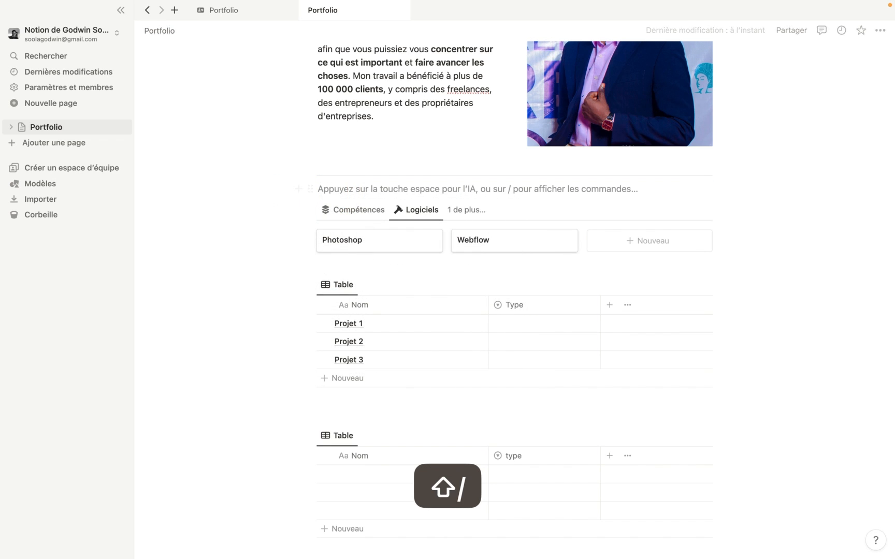
key("Return")
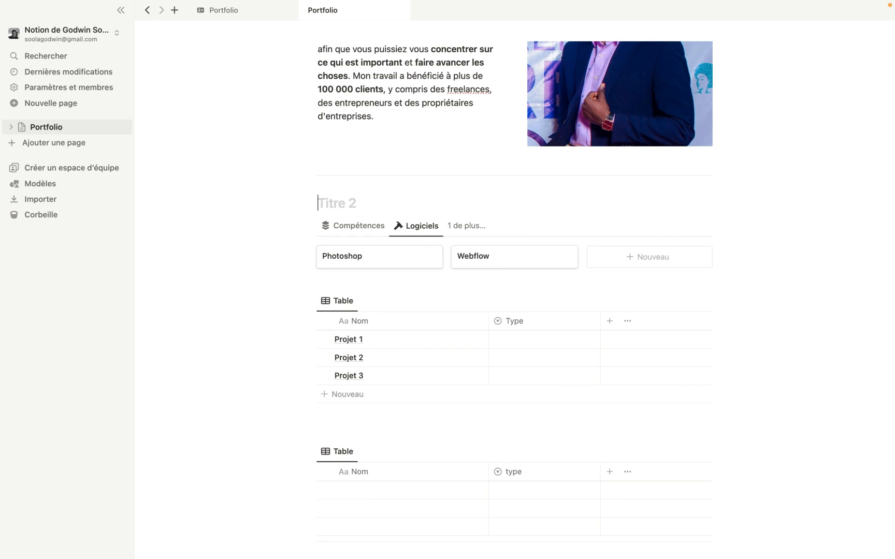
type("Compé")
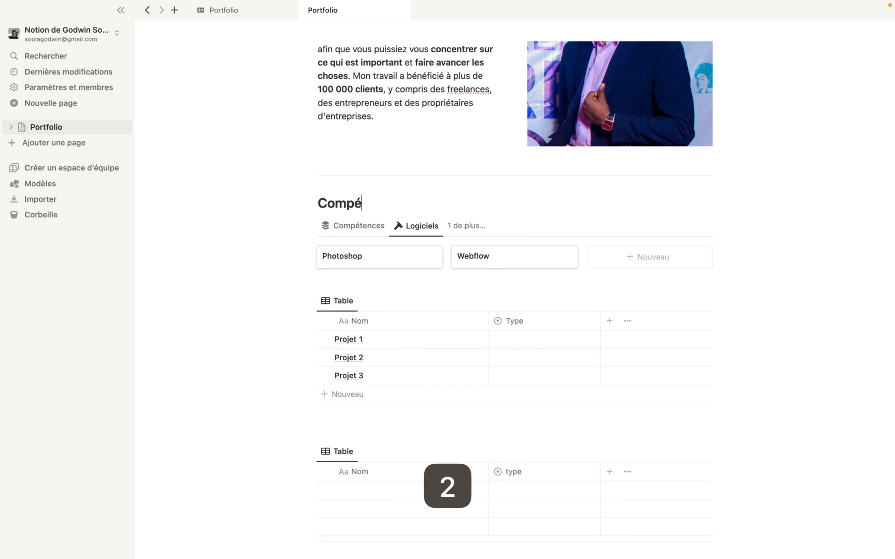
type("tences")
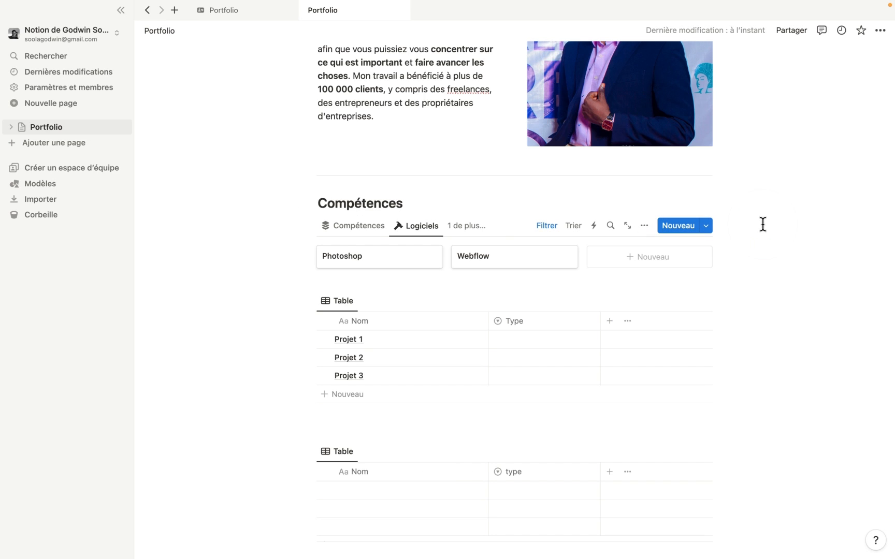
Add a card named SEO to the Compétences view and return to the page
left_click(370, 231)
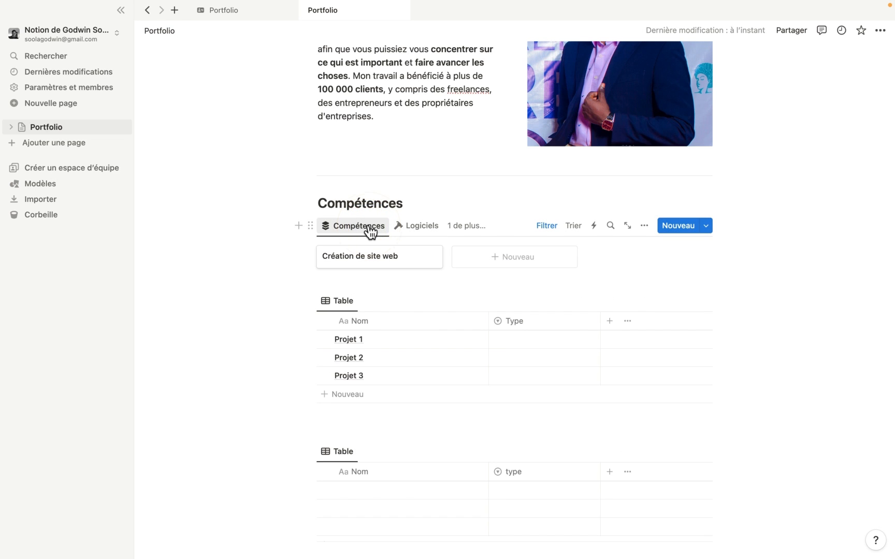
left_click(479, 257)
type("SEO")
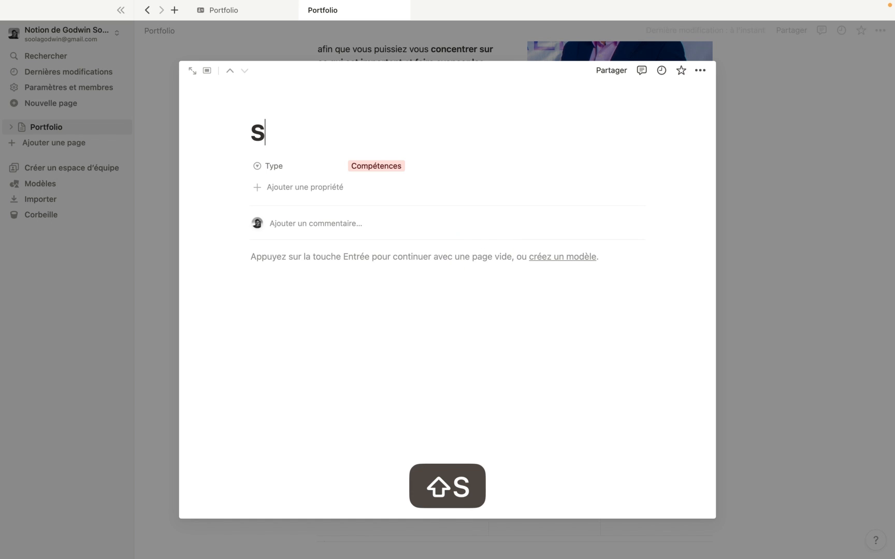
left_click(878, 237)
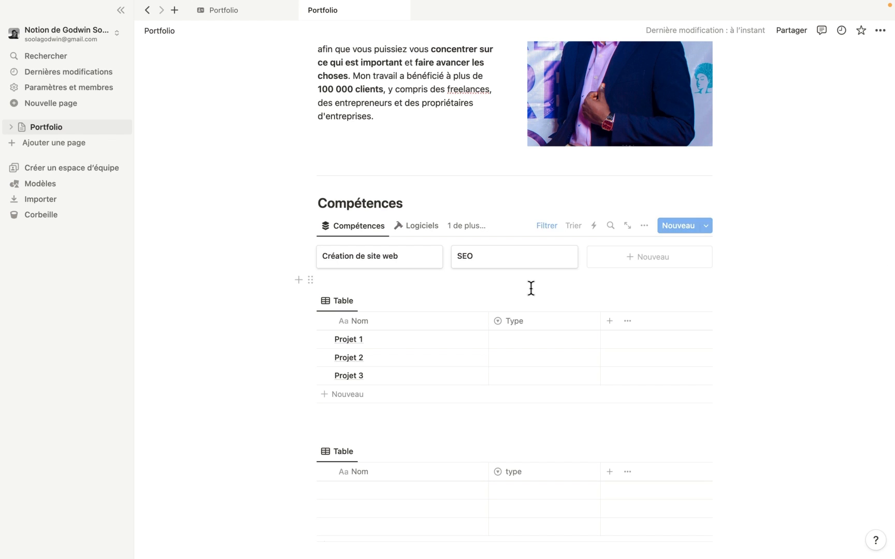
Give the SEO card the globe with meridians emoji as its icon, filtering the emojis by "worl"
left_click(476, 249)
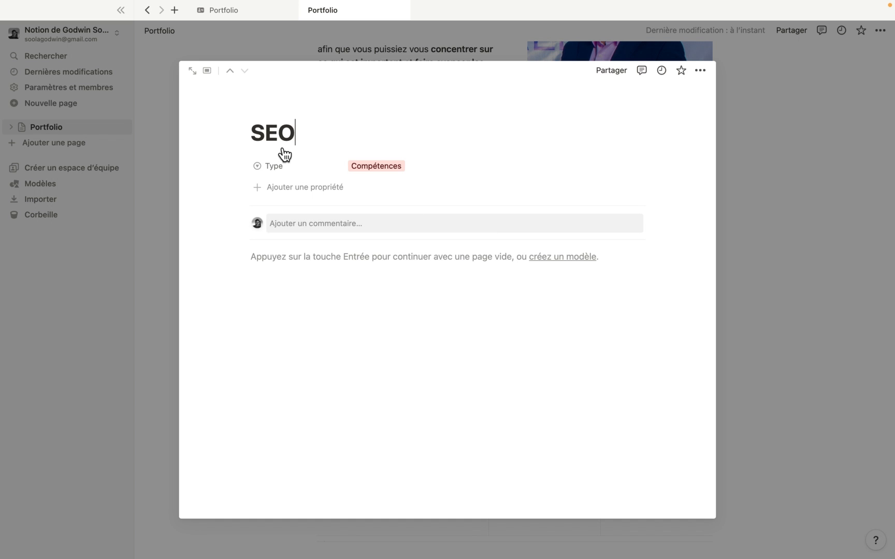
left_click(279, 106)
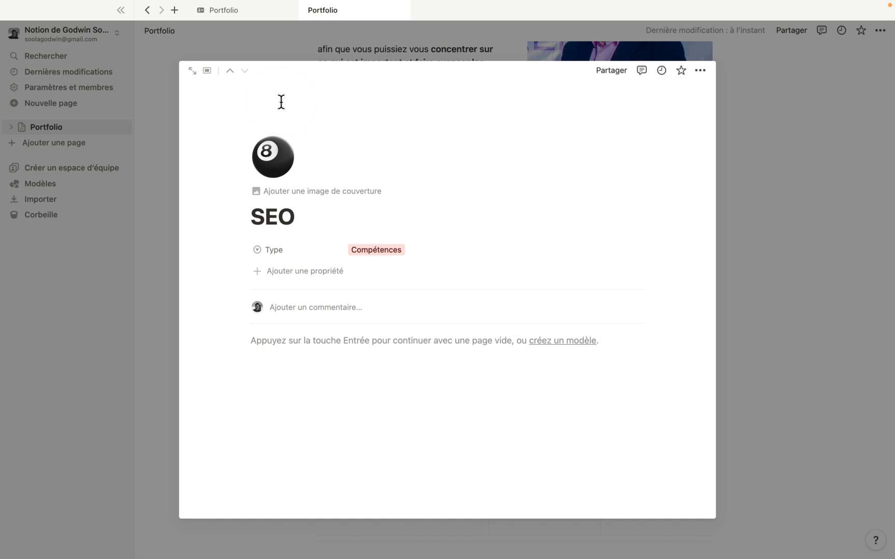
left_click(278, 159)
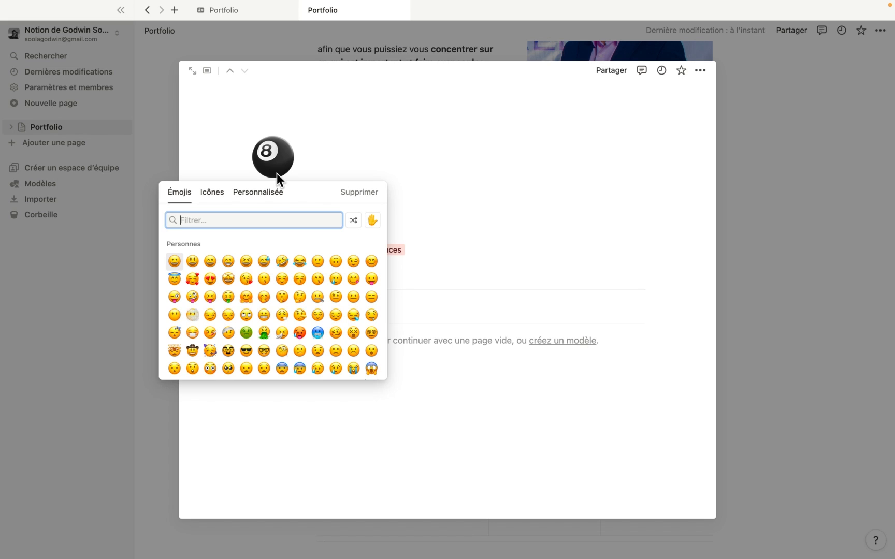
type("worl")
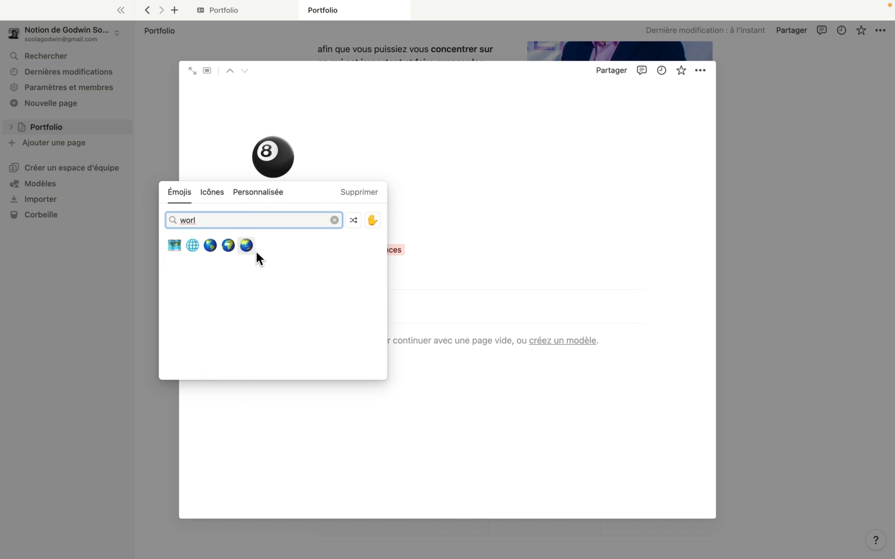
left_click(192, 245)
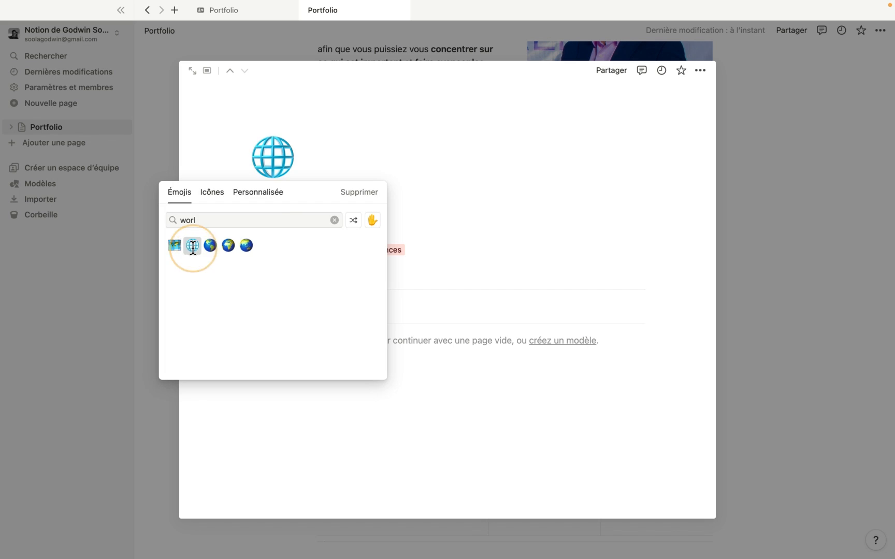
left_click(733, 136)
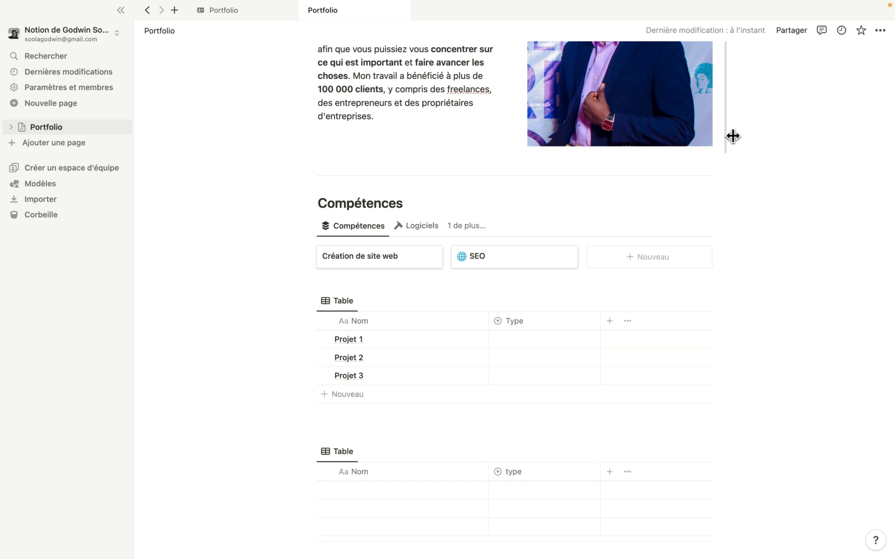
Replace the SEO card's globe emoji with the dark grey spider icon, filtering the icons by "web"
left_click(460, 256)
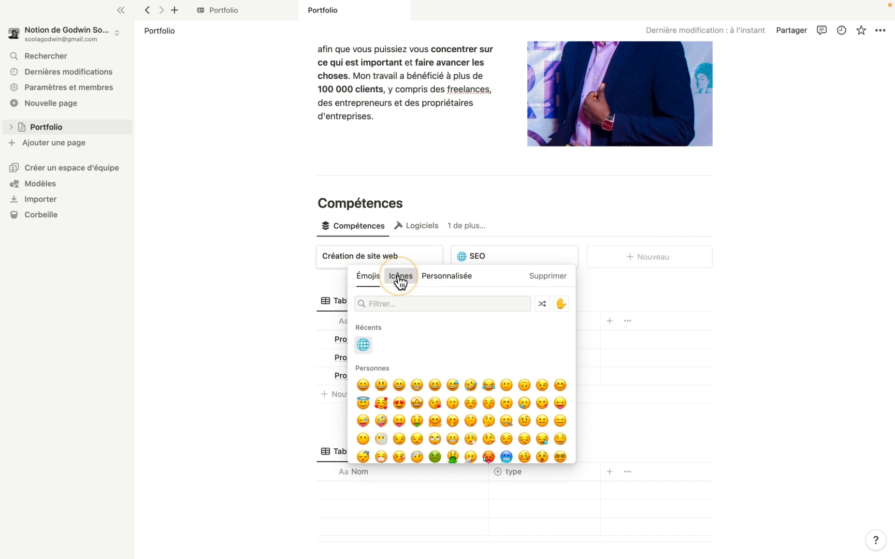
left_click(400, 276)
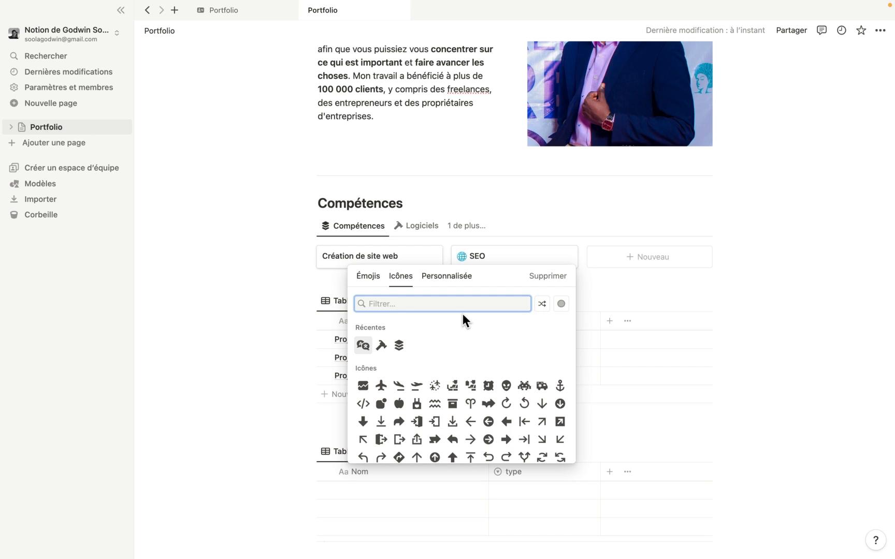
type("web")
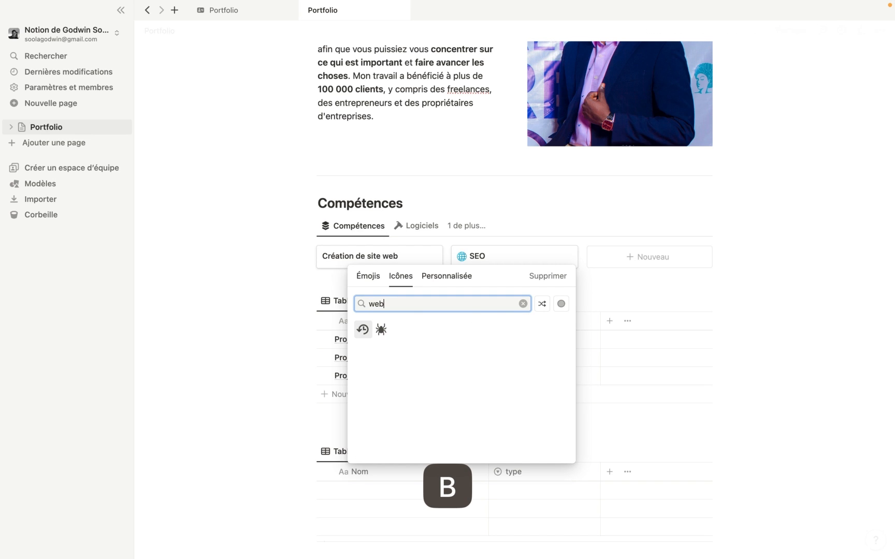
left_click(382, 330)
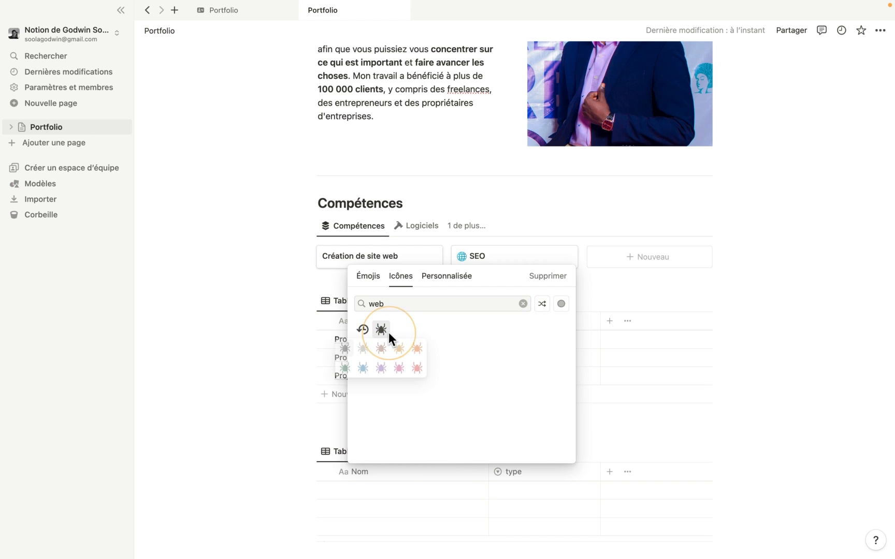
left_click(344, 349)
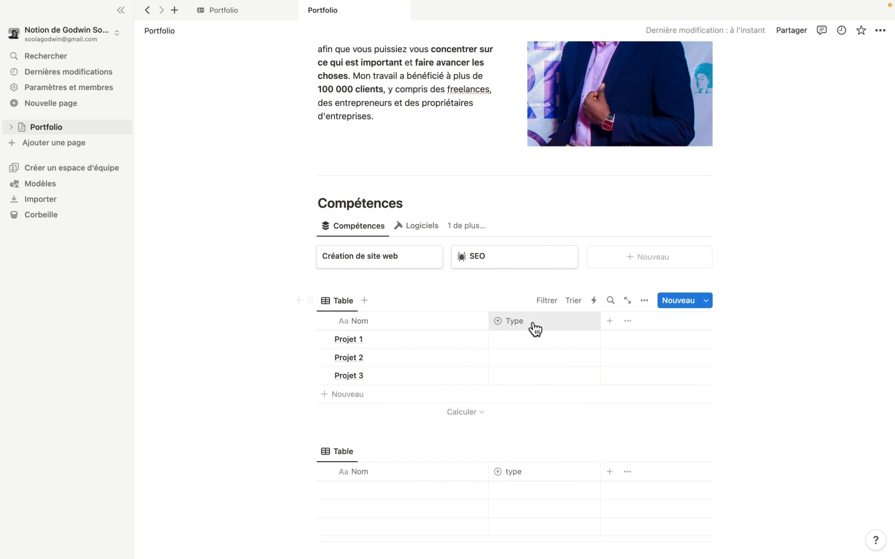
Insert a divider line between the Compétences gallery and the projects table
scroll(535, 329, "down", 3)
left_click(342, 202)
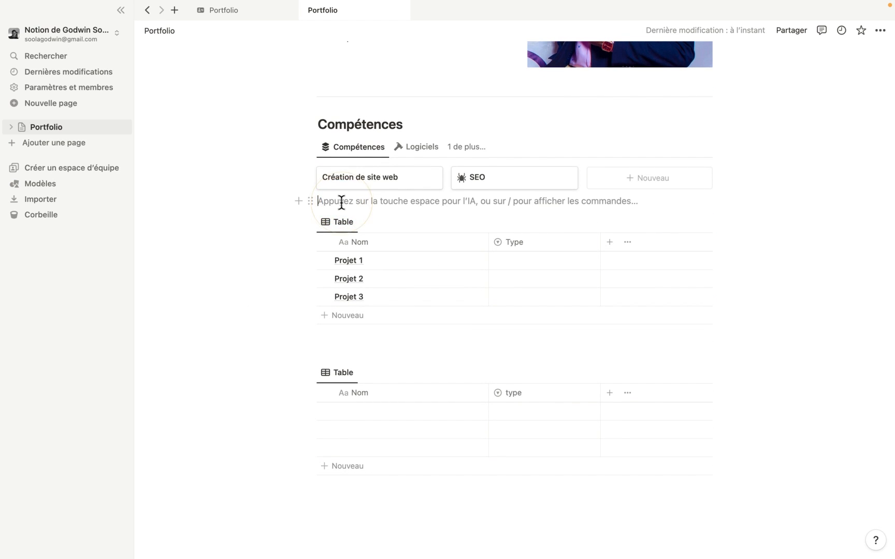
key("Return")
type("---")
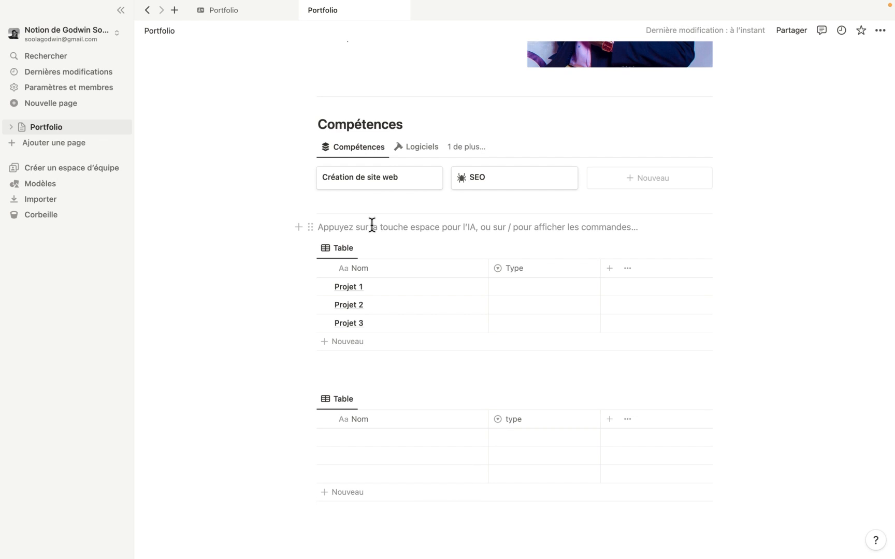
Add a level 2 heading reading "Projets" between the new divider and the projects table
type("/h2")
key("Return")
type("Pr")
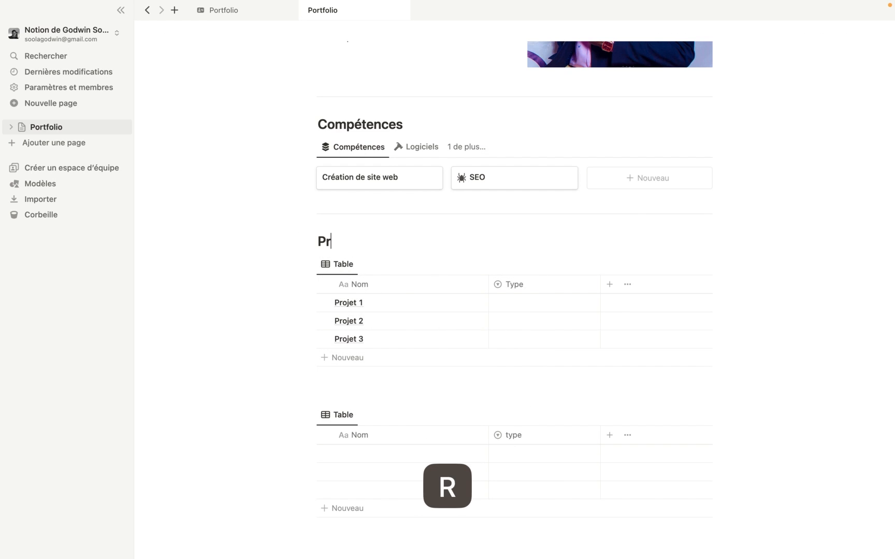
type("ojet")
key("BackSpace")
type("et")
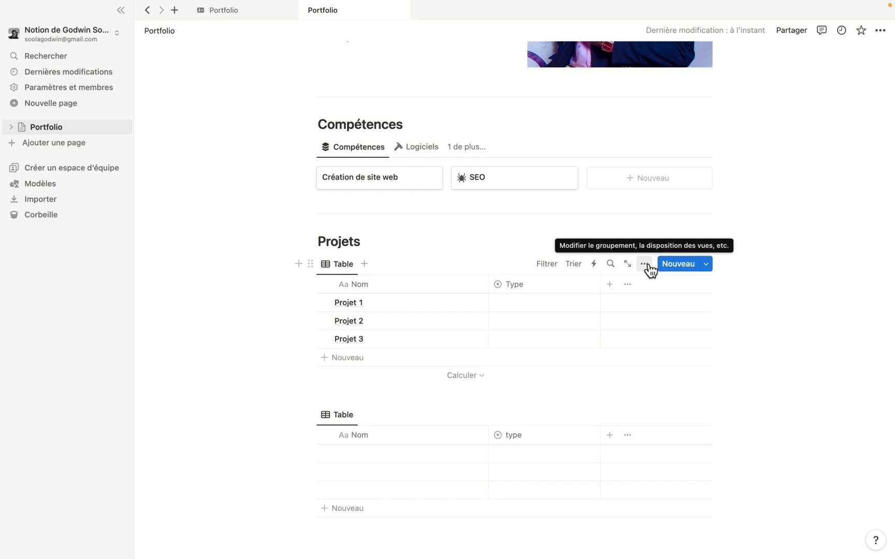
Change the layout of the Projets database view from Table to Galerie
left_click(649, 268)
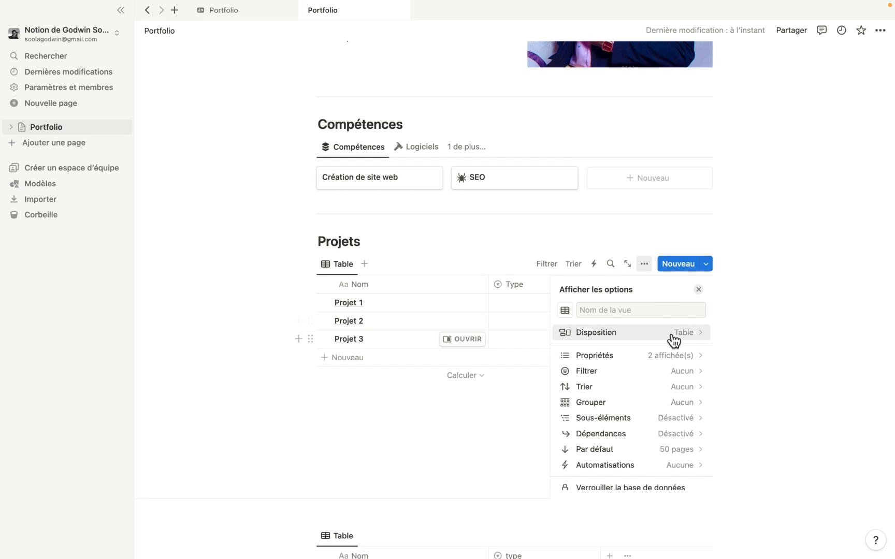
left_click(673, 339)
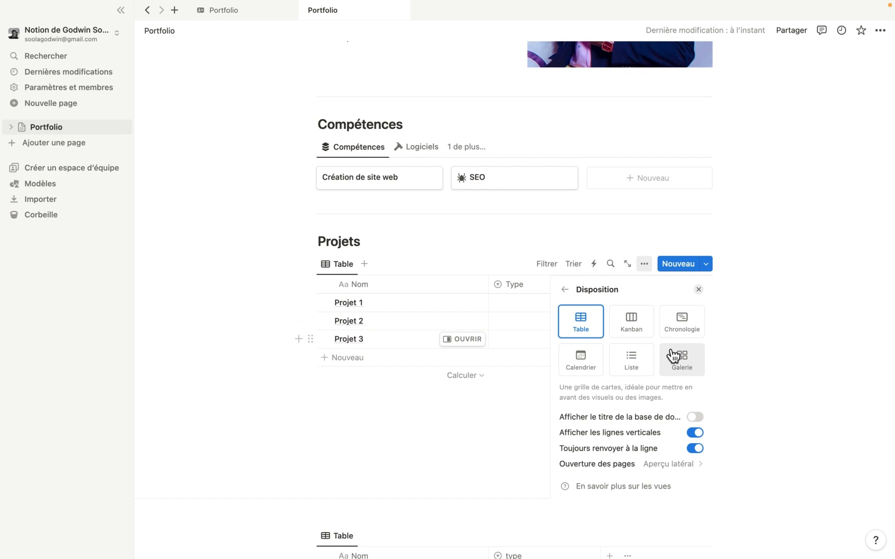
left_click(673, 355)
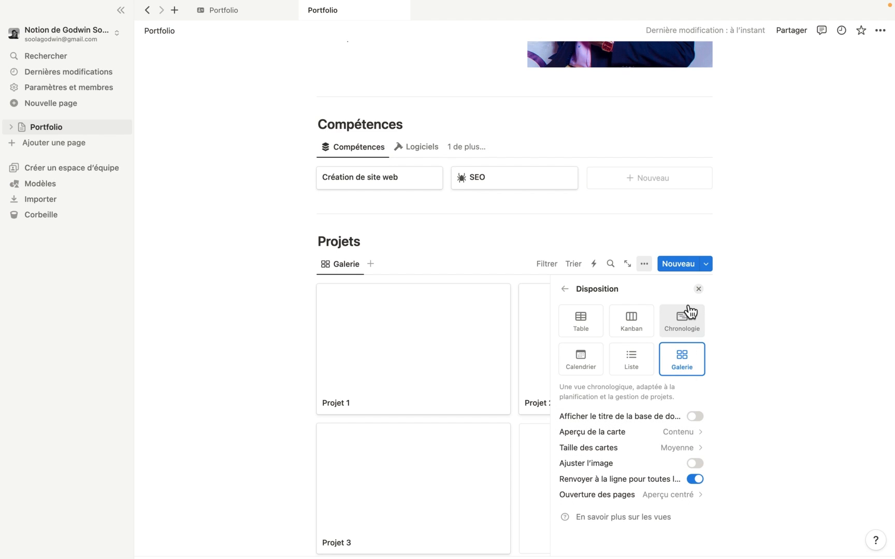
left_click(697, 289)
Open the Projet 1 card and add a Texte property named "Courte description"
left_click(438, 334)
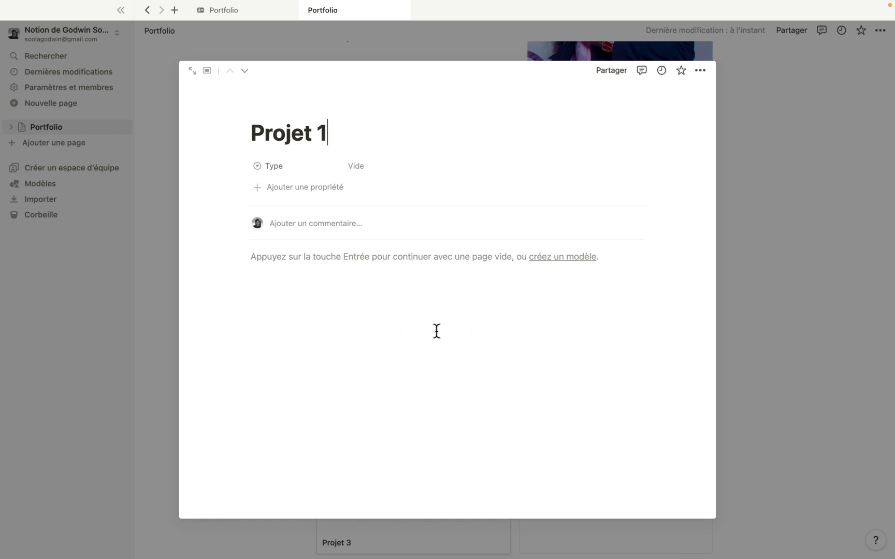
left_click(305, 193)
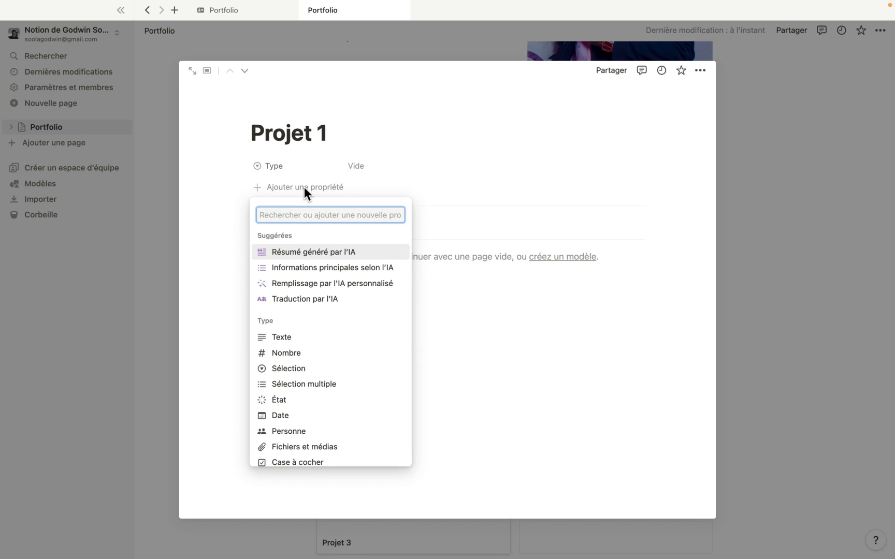
left_click(300, 337)
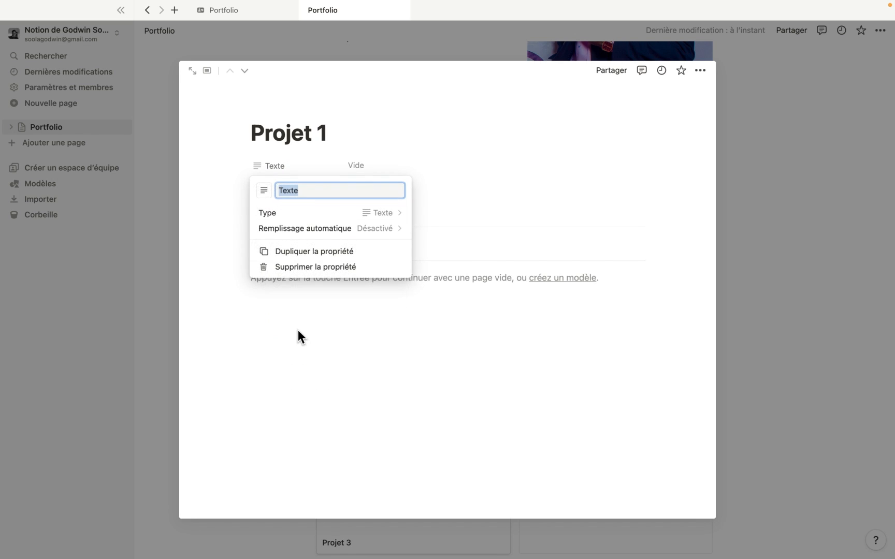
type("Courte d")
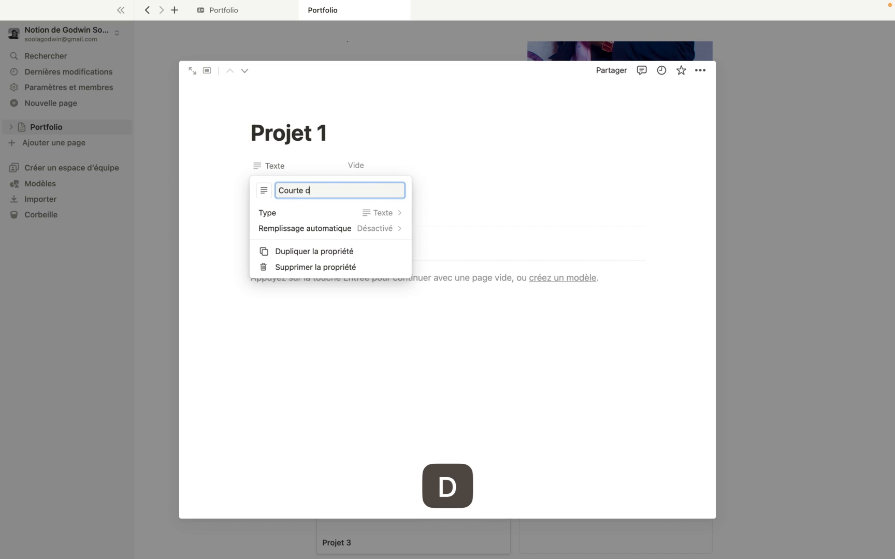
type("escription")
key("Return")
left_click(492, 194)
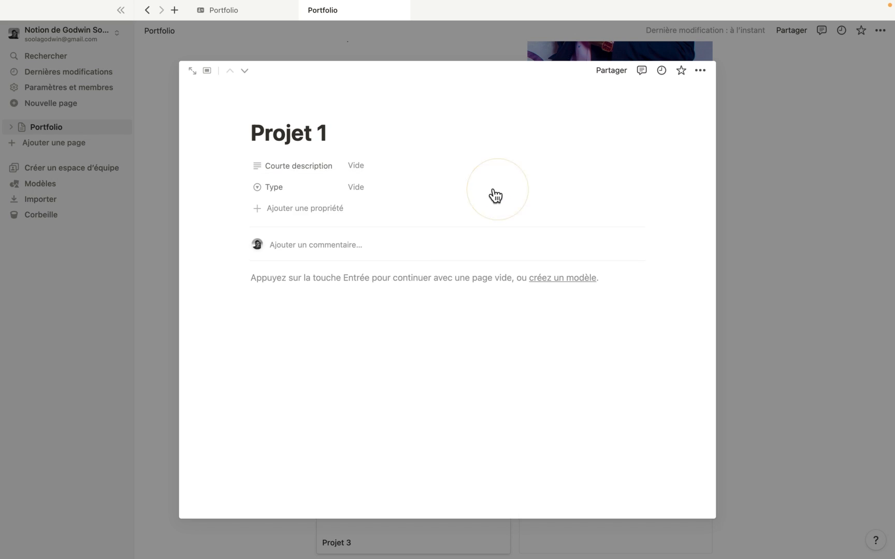
Add a Fichiers et médias property named "Cover" to Projet 1 and return to the Portfolio page
left_click(308, 215)
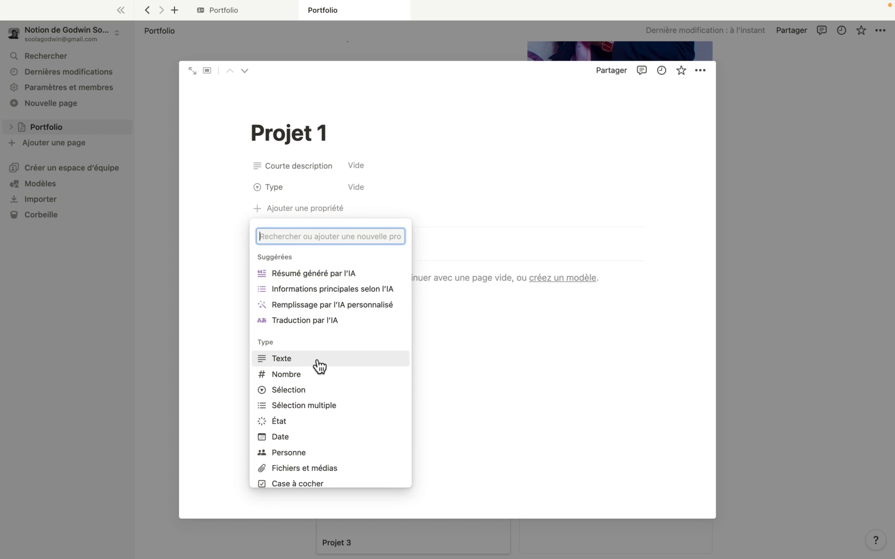
scroll(317, 363, "down", 3)
scroll(320, 312, "down", 1)
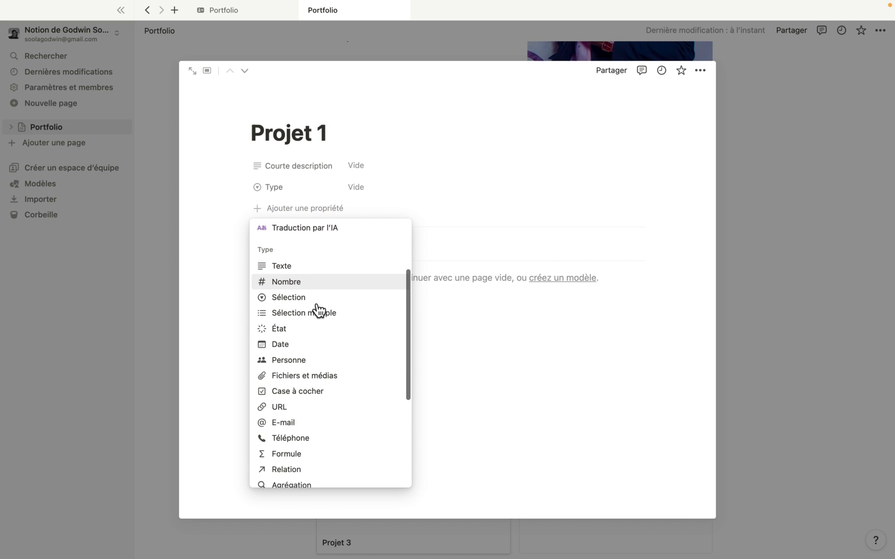
scroll(310, 360, "down", 1)
left_click(309, 357)
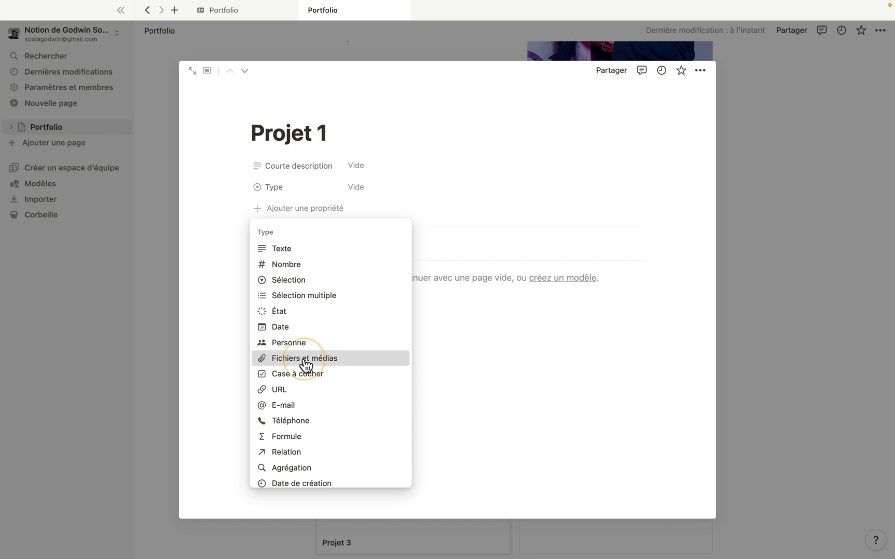
type("Cover")
key("Return")
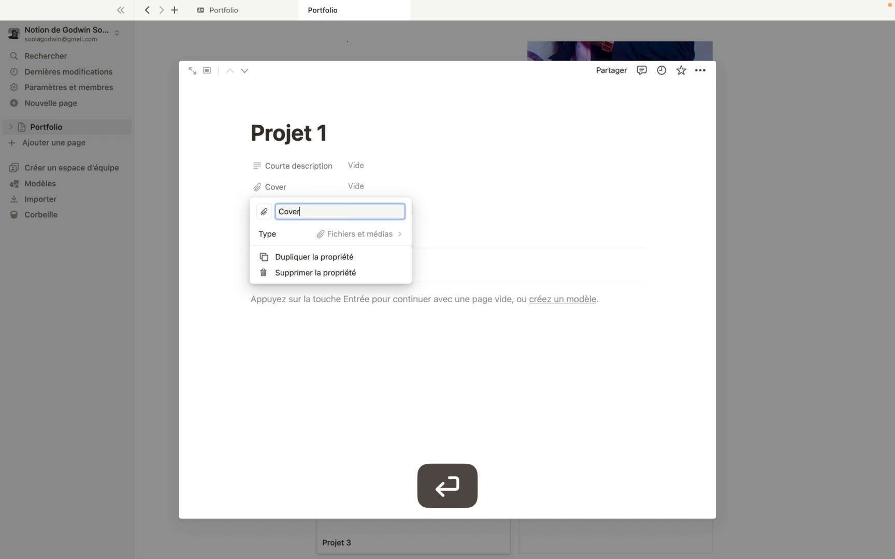
left_click(658, 249)
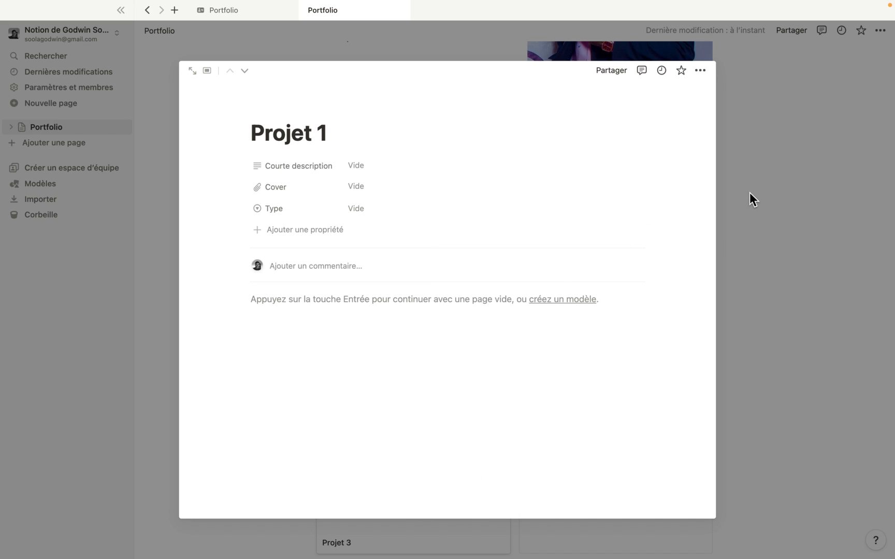
left_click(779, 231)
Show the Courte description and Type properties on the cards of the Projets gallery
scroll(471, 329, "down", 1)
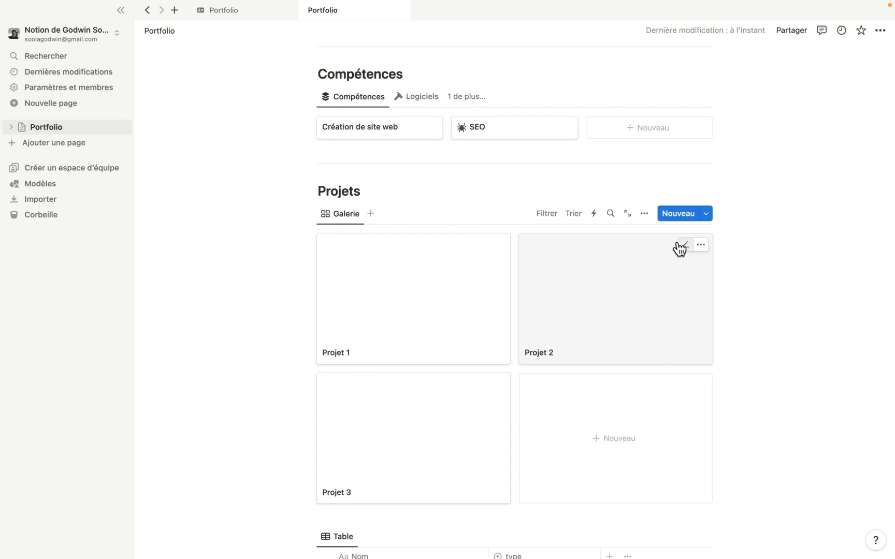
left_click(644, 214)
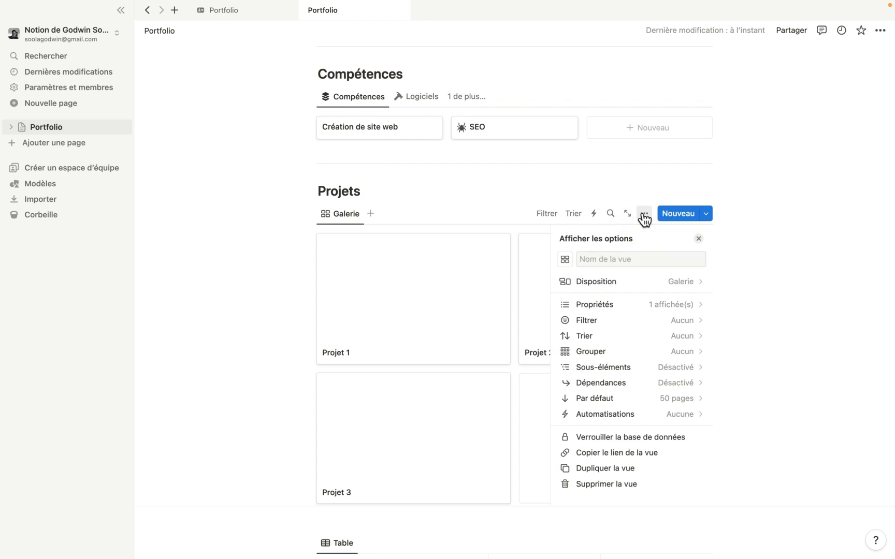
left_click(678, 305)
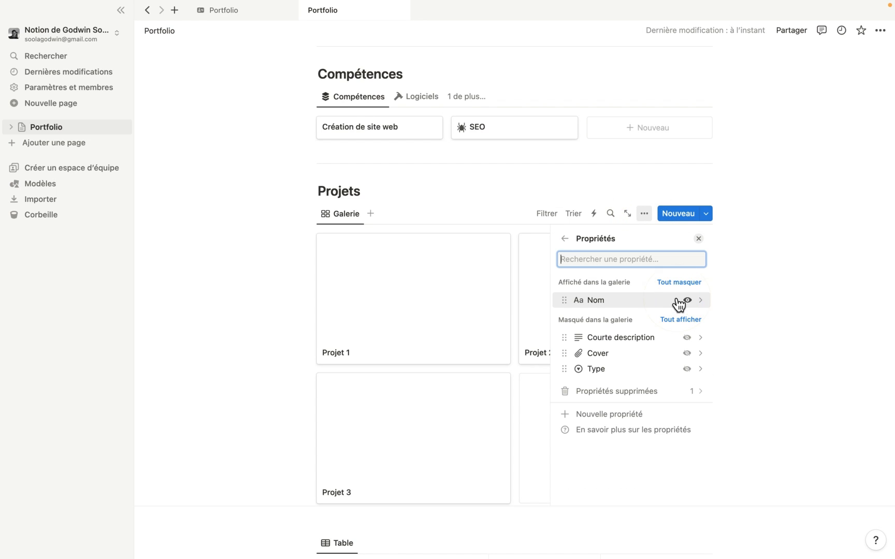
left_click(686, 338)
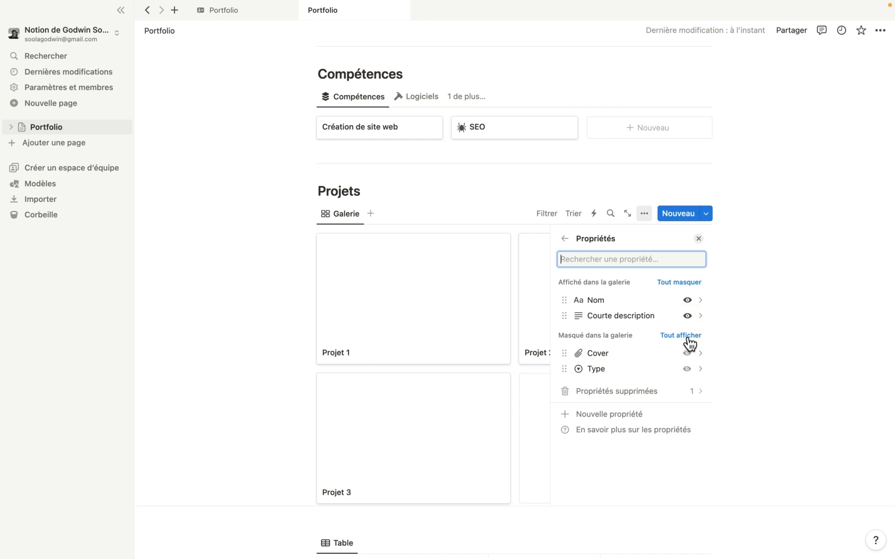
left_click(687, 369)
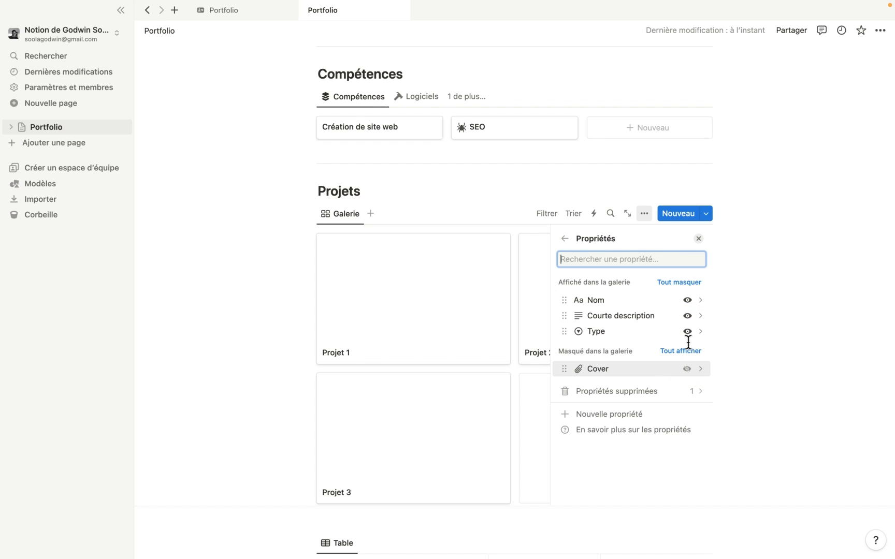
left_click(699, 239)
Set the card preview of the Projets gallery to the Cover property
left_click(645, 215)
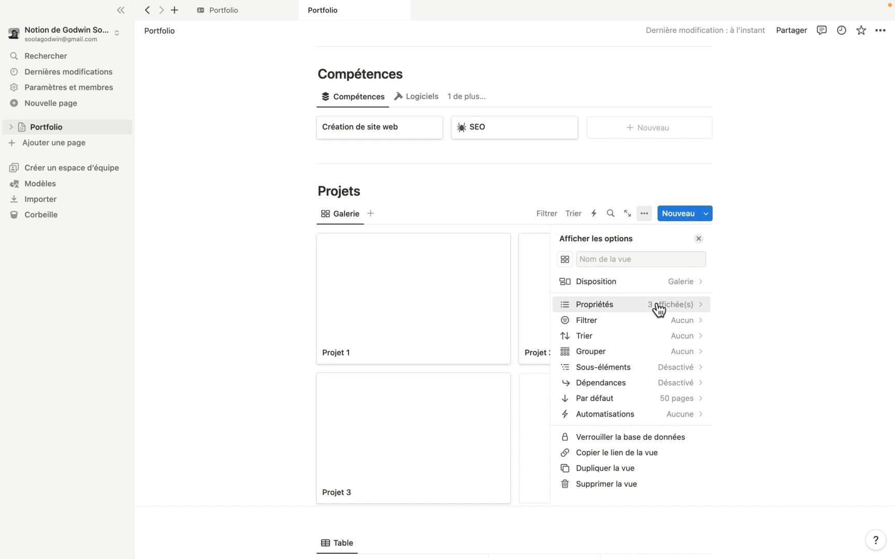
left_click(678, 286)
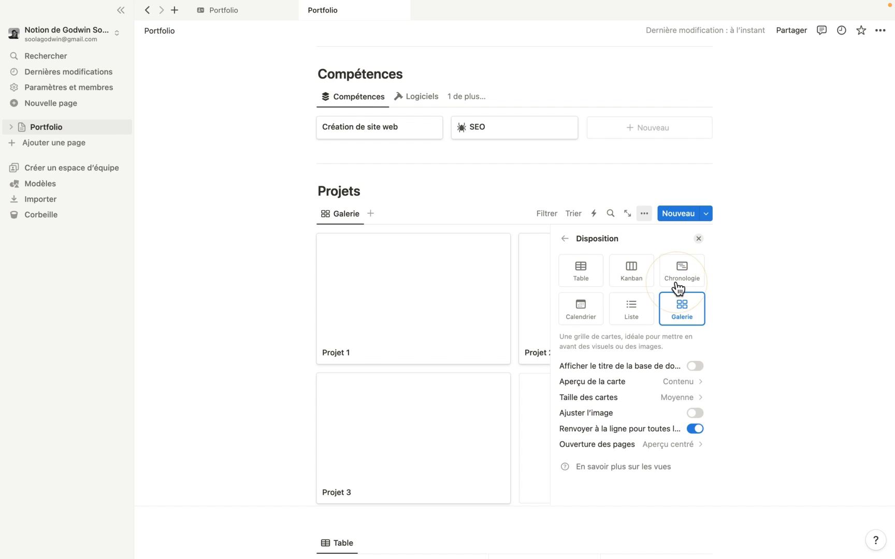
left_click(656, 383)
left_click(613, 448)
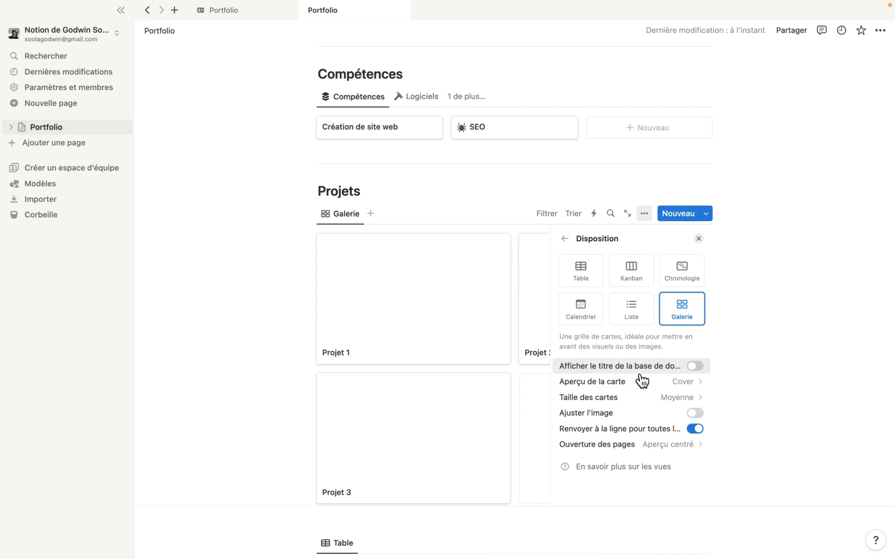
left_click(699, 239)
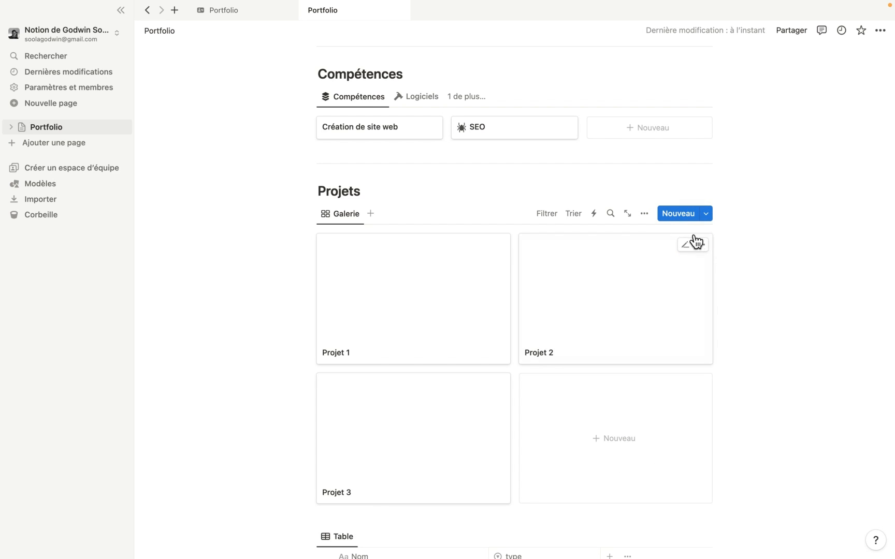
Open the Projet 1 card and set its Courte description to "Projet pour le client A de construction immobilier"
left_click(644, 215)
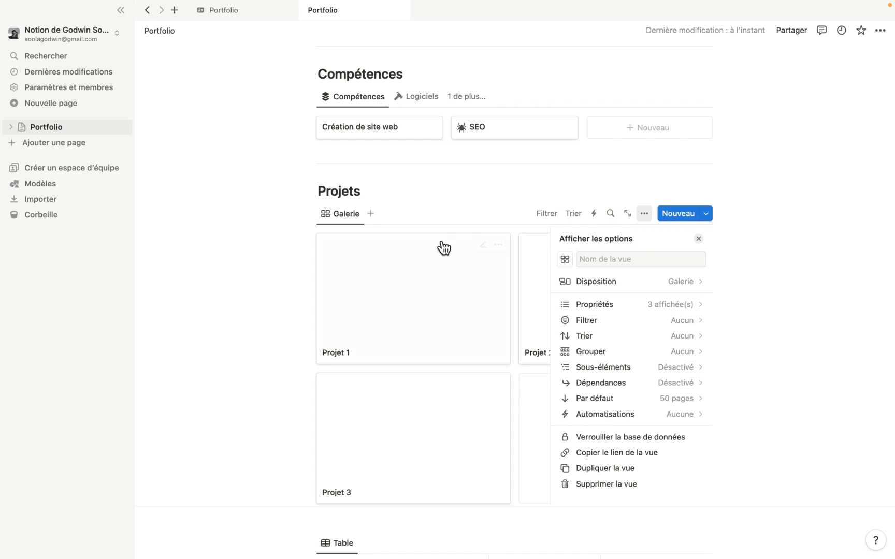
left_click(422, 283)
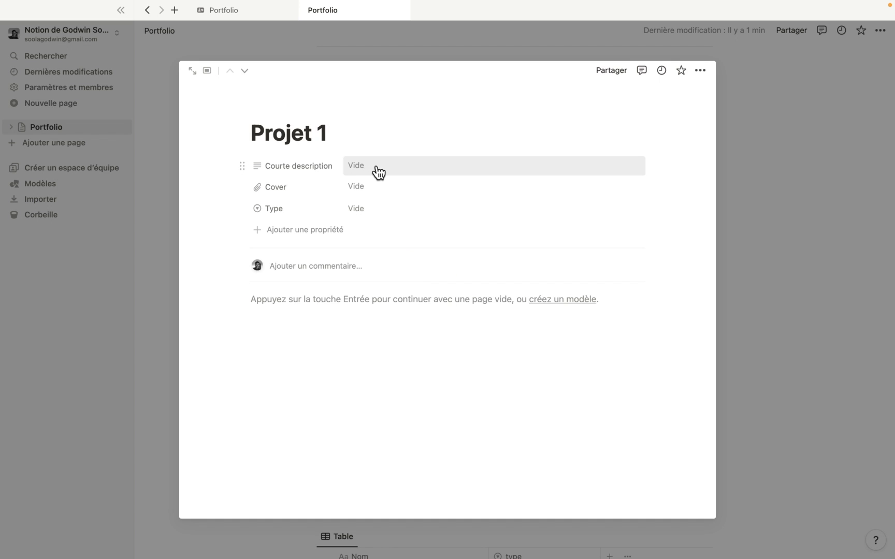
left_click(377, 168)
type("Po")
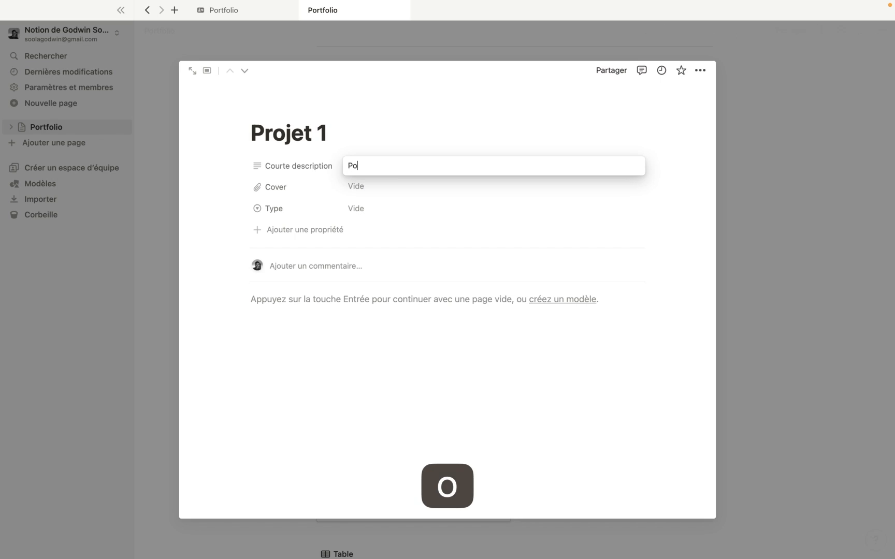
type("ojet pour le client ")
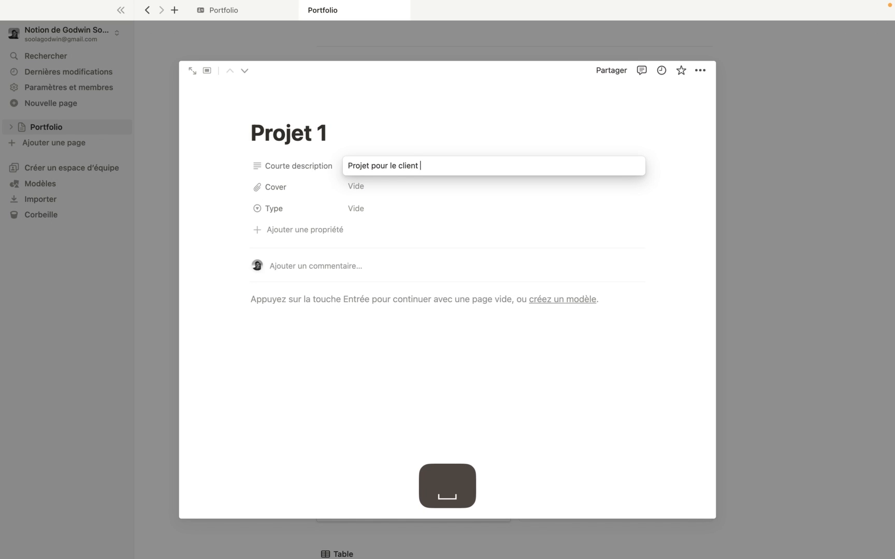
type("1")
key("BackSpace")
key("BackSpace")
type("A de constructi")
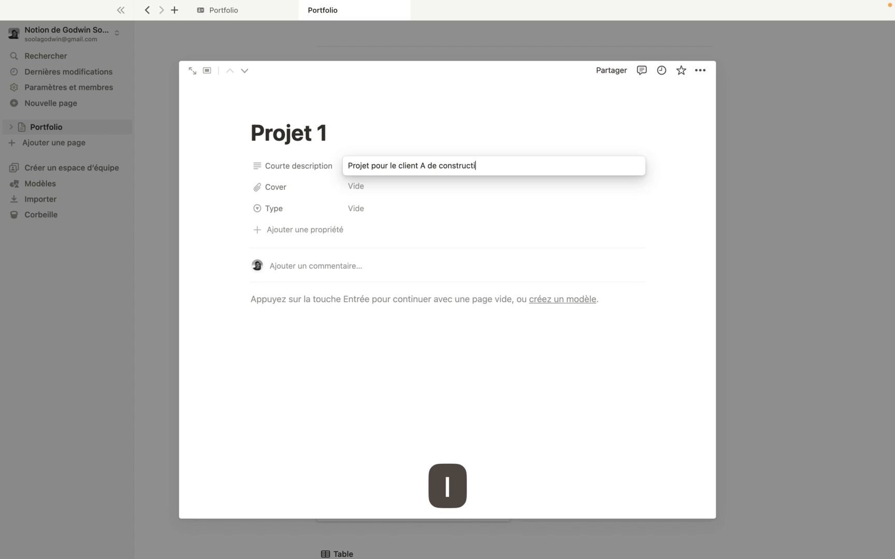
type("on immobilier")
left_click(359, 178)
Upload the file Notion cover.png from Downloads into the Cover property of Projet 1
left_click(367, 183)
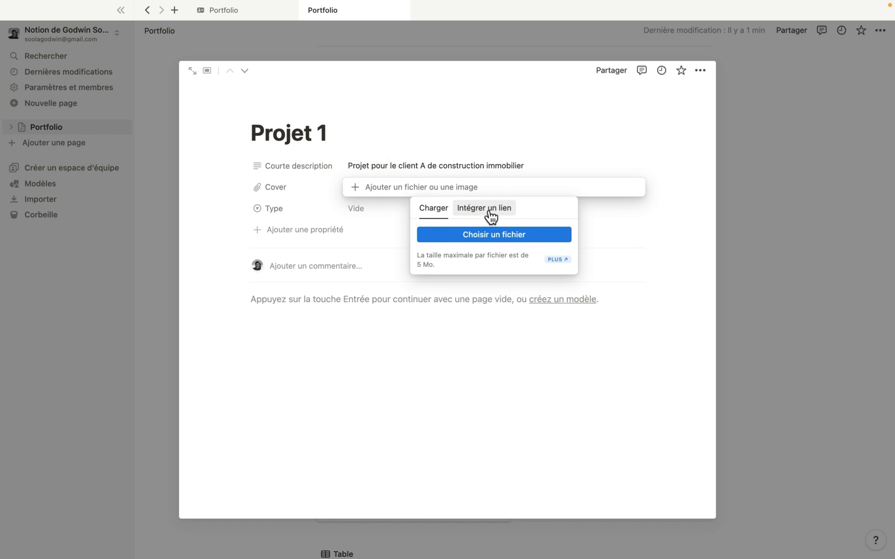
left_click(479, 236)
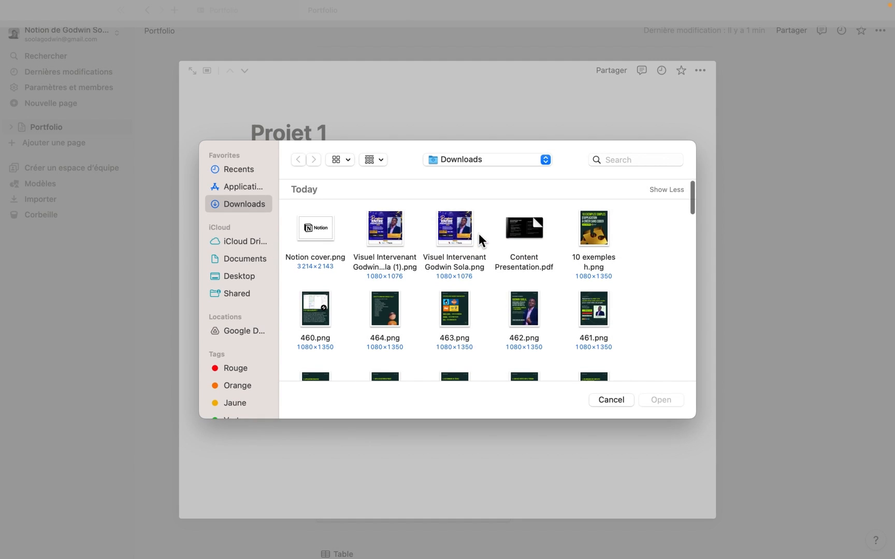
left_click(315, 239)
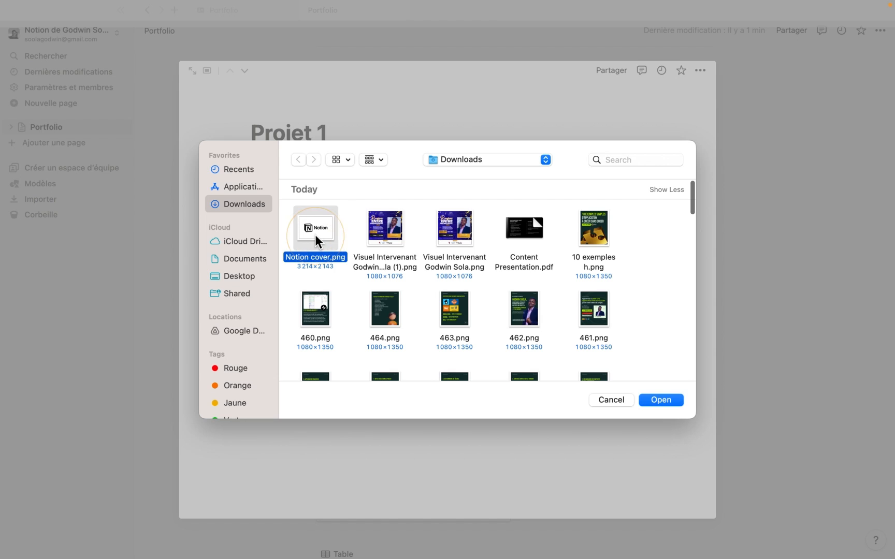
left_click(657, 397)
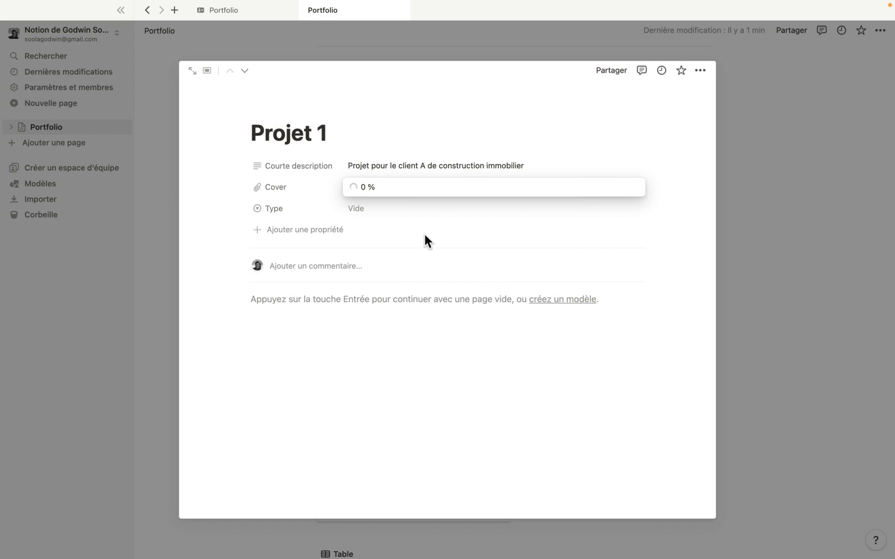
Create and assign the Type option "Création de site web" for Projet 1 and return to the Portfolio page
left_click(376, 209)
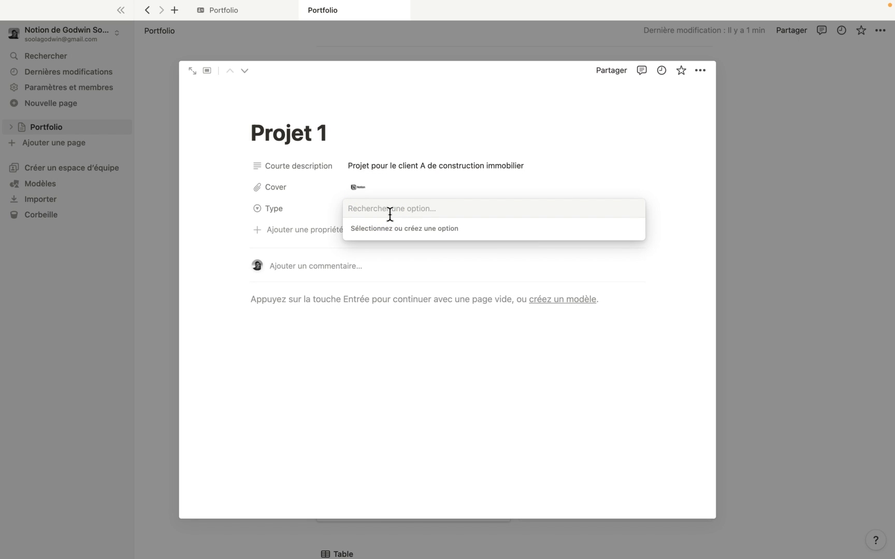
type("Cr")
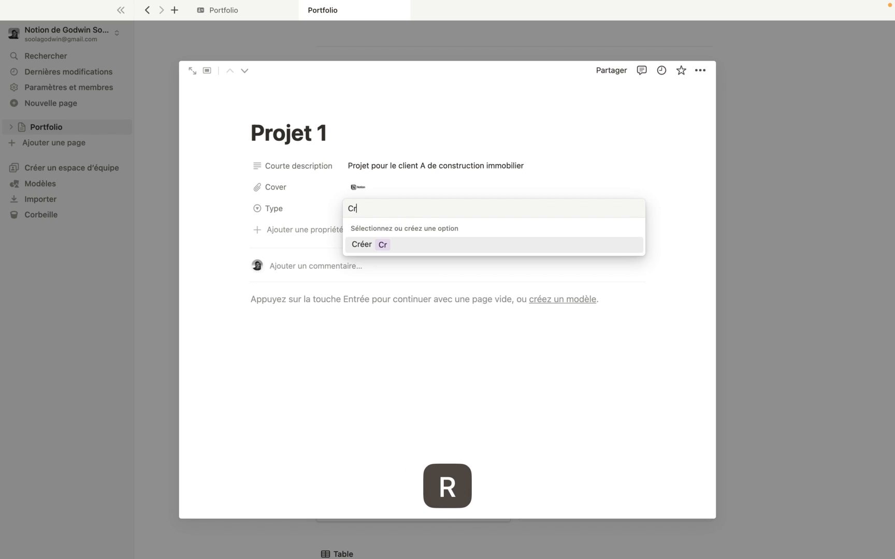
type("éati")
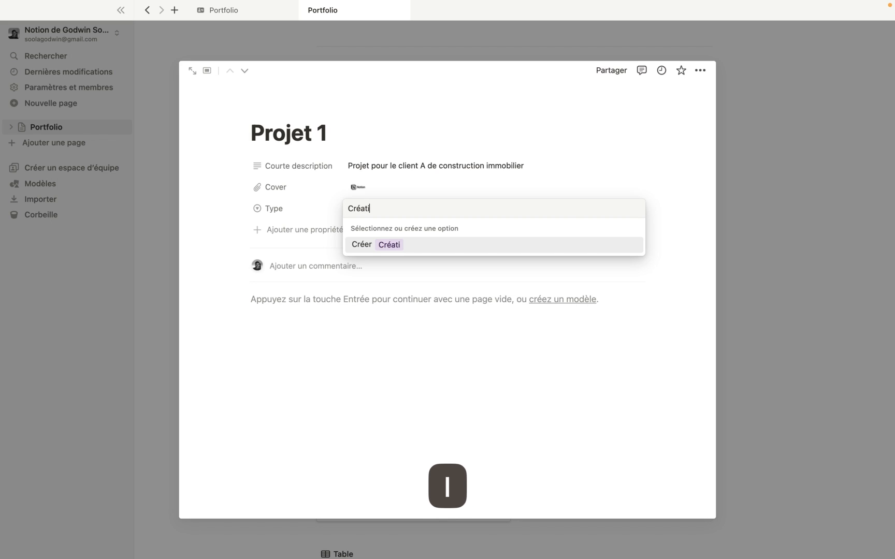
type("on de site web")
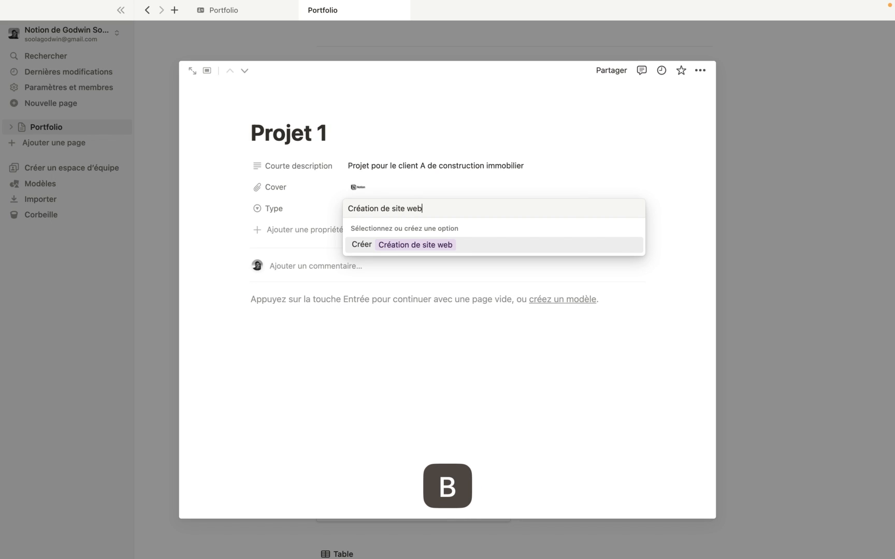
key("Return")
left_click(760, 237)
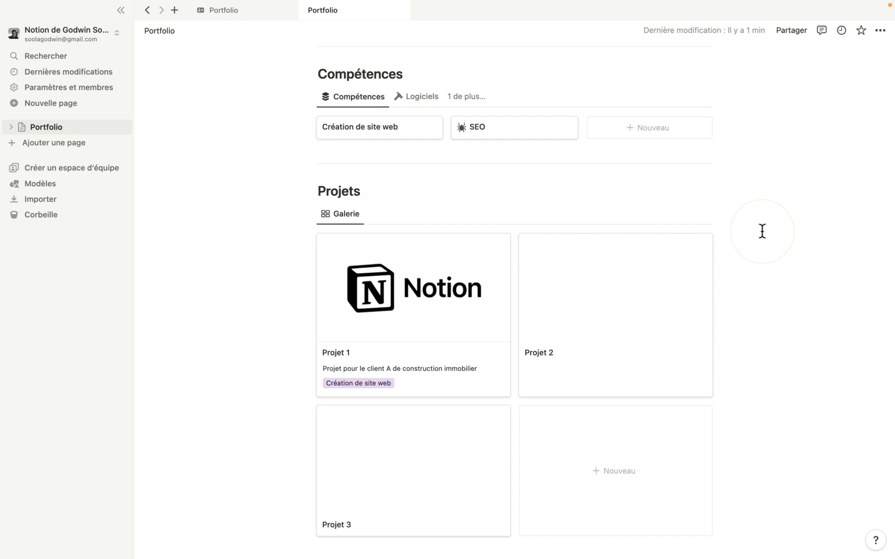
Try placing the Type property above Courte description on the Projets gallery cards and restore the original order
scroll(503, 252, "down", 1)
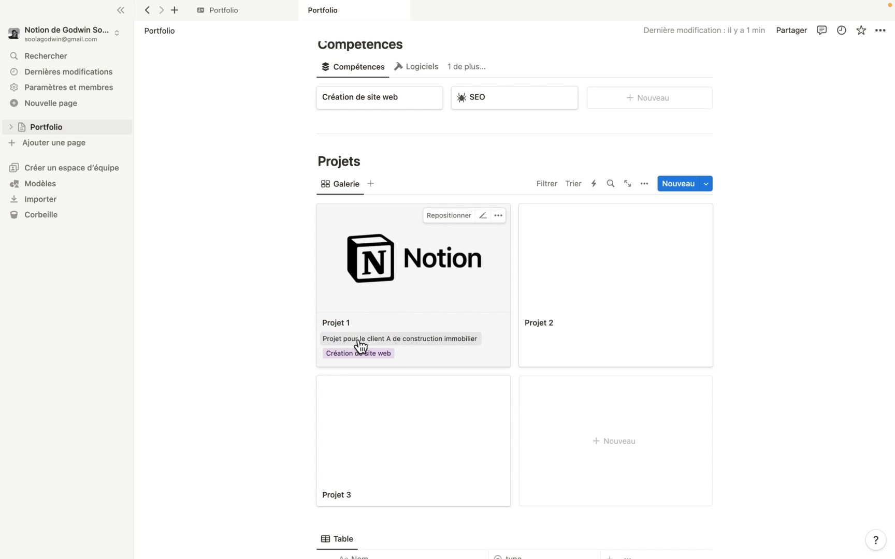
scroll(362, 340, "down", 2)
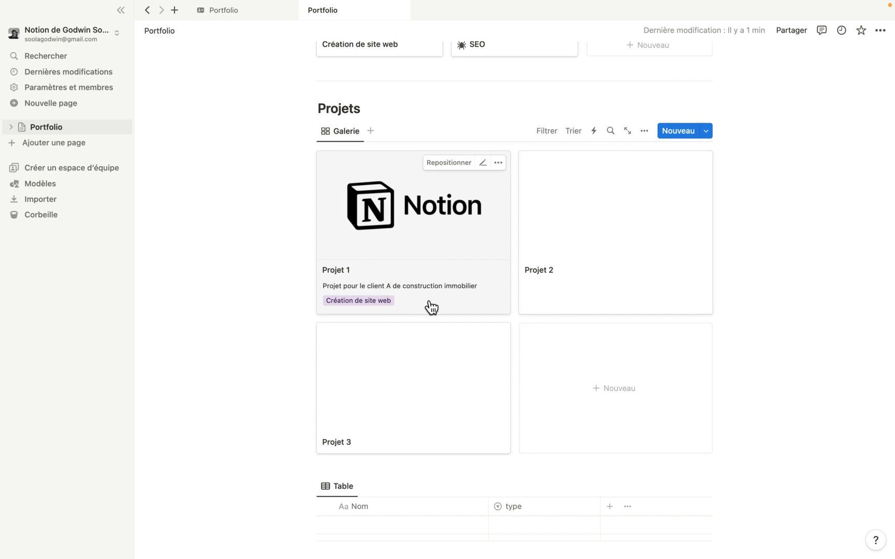
left_click(643, 131)
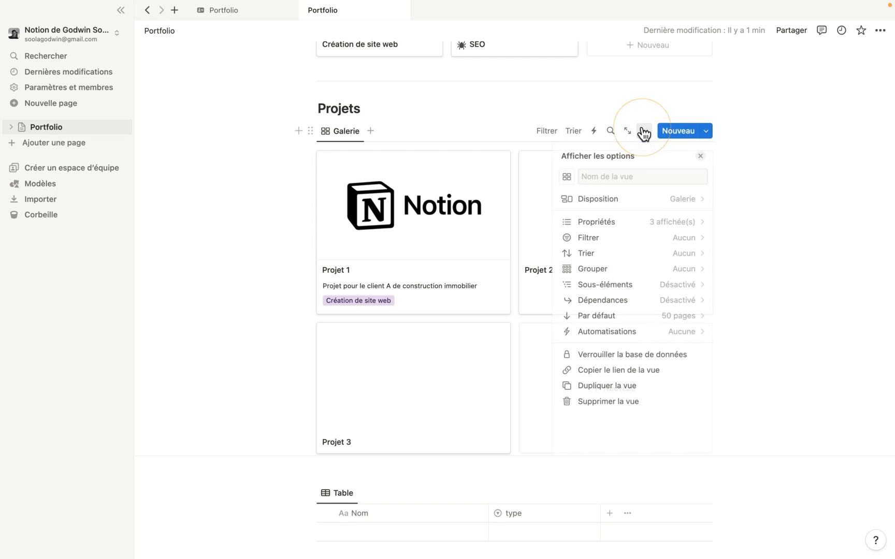
left_click(670, 222)
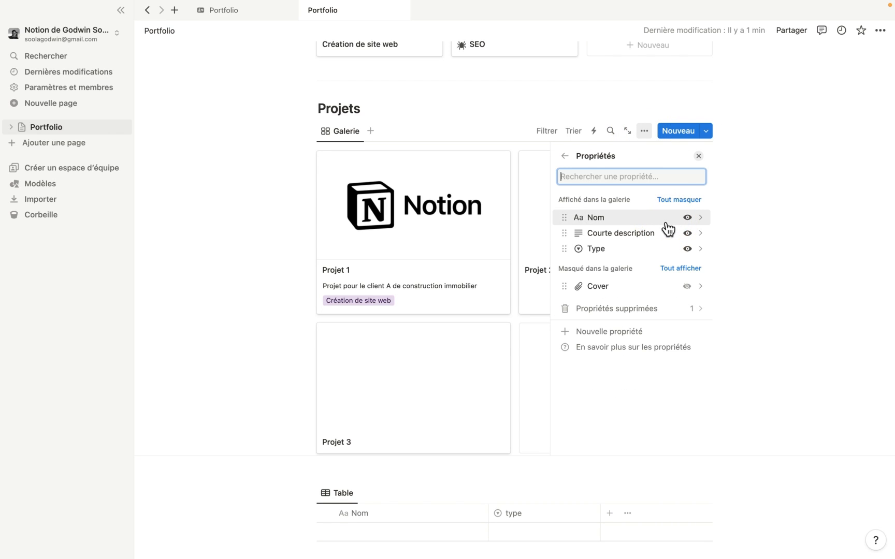
left_click(595, 249)
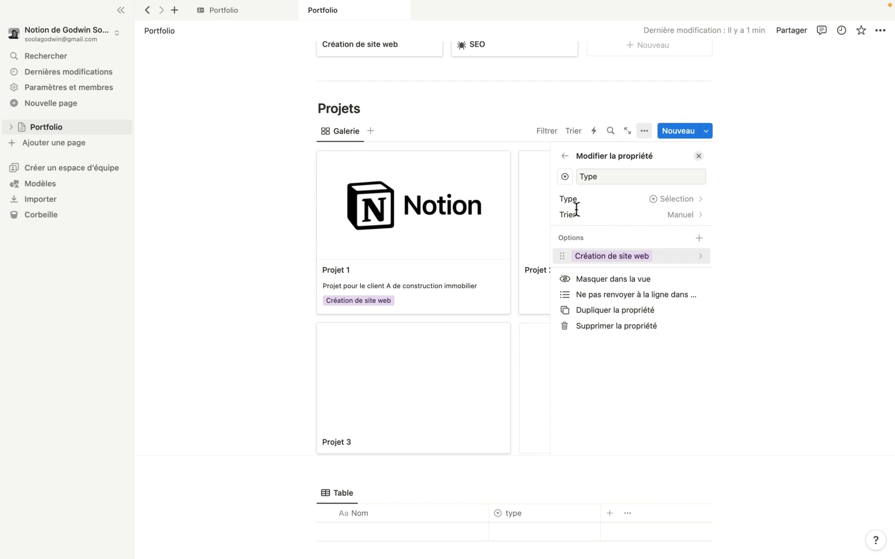
left_click(565, 156)
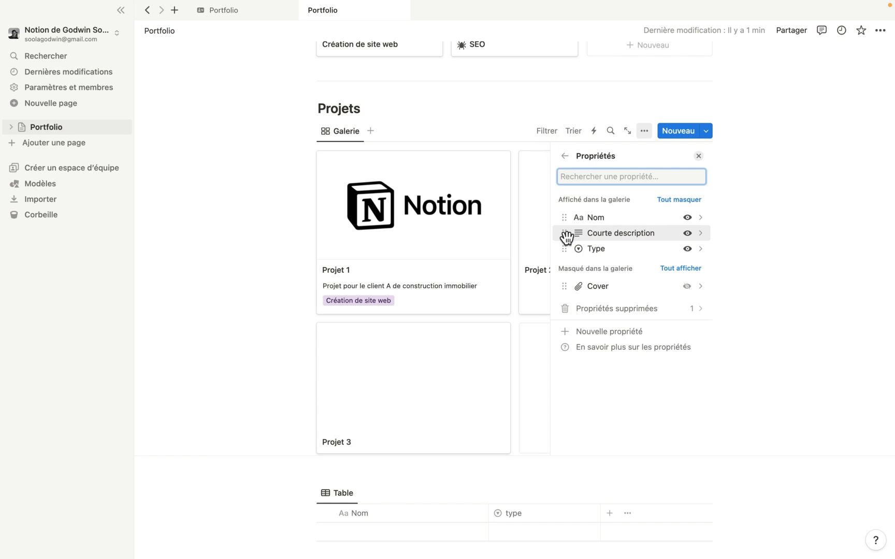
left_click_drag(565, 234, 566, 254)
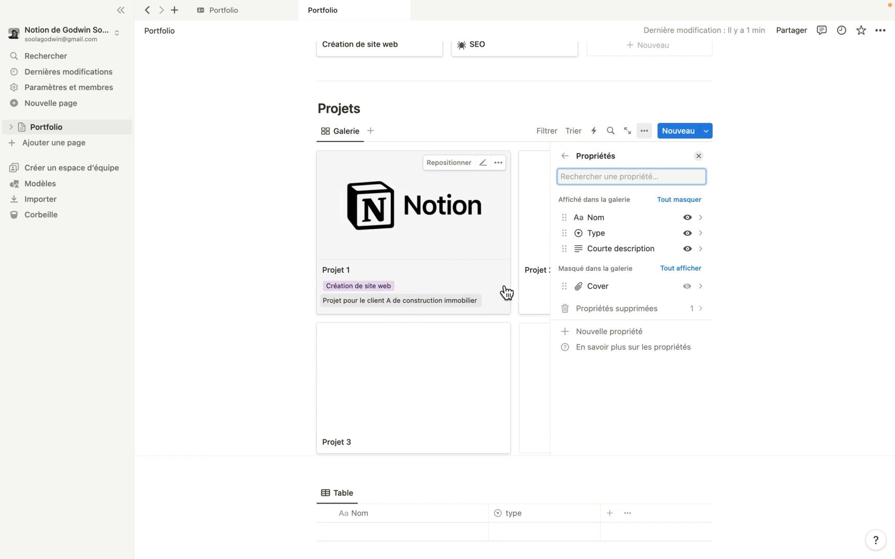
left_click_drag(561, 250, 563, 236)
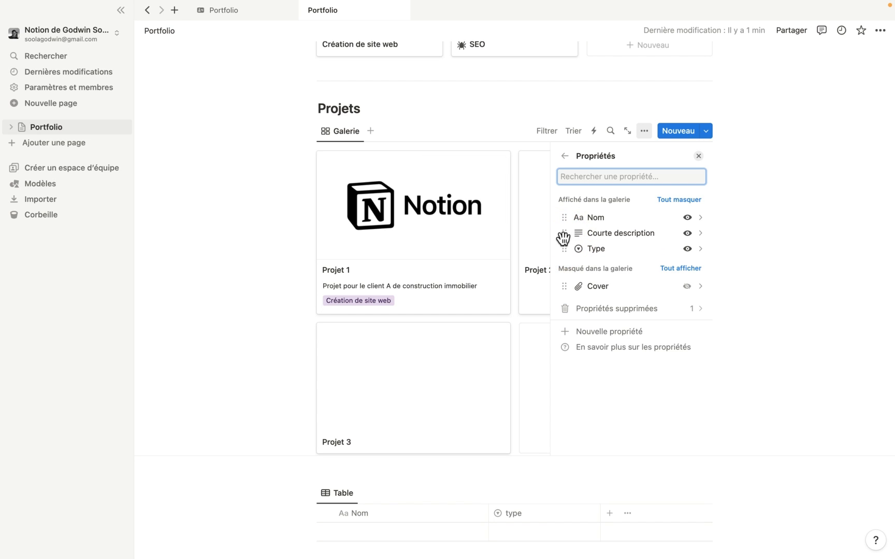
left_click(698, 156)
Name the first two rows of the table below the Projets gallery "Service 1" and "Service 2"
scroll(497, 233, "down", 1)
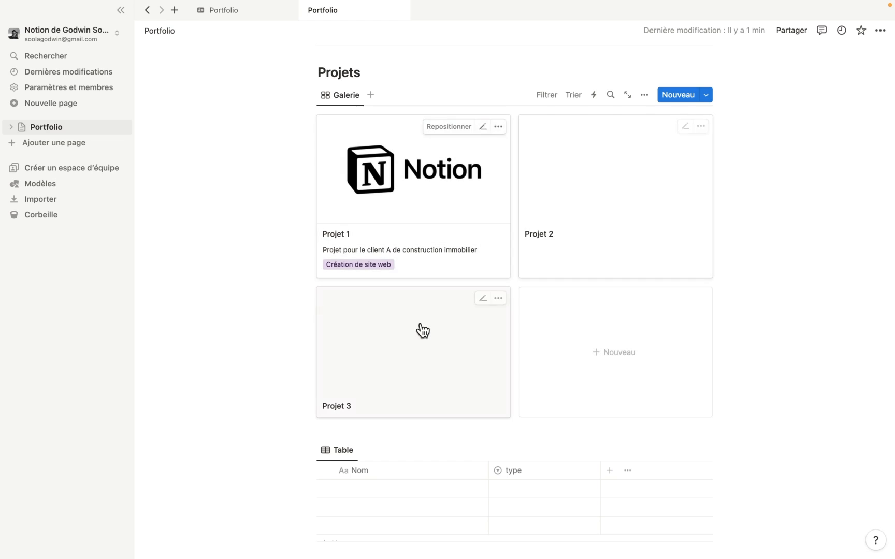
scroll(421, 330, "down", 5)
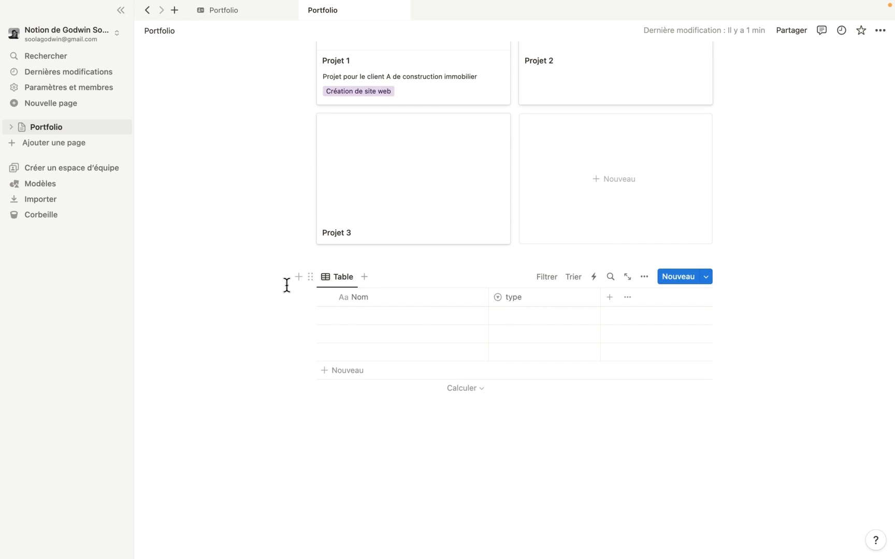
left_click(402, 317)
type("Ser")
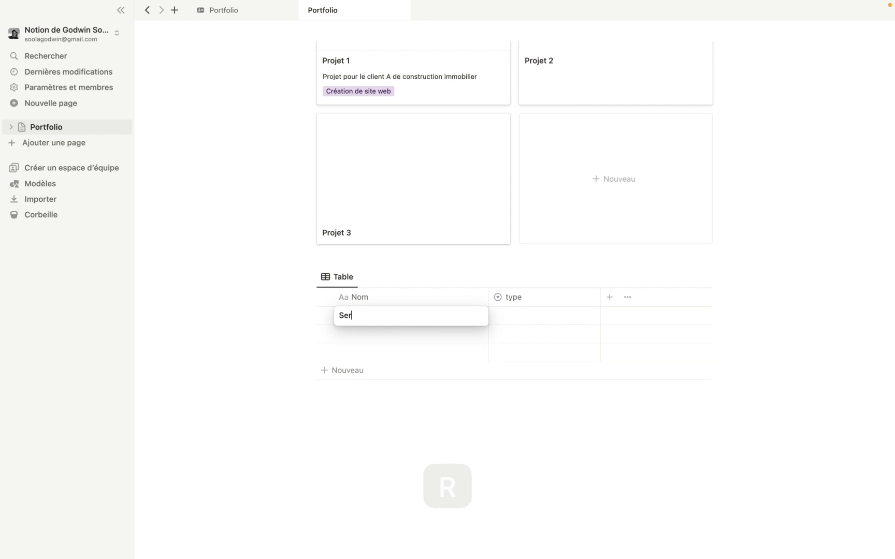
key("BackSpace")
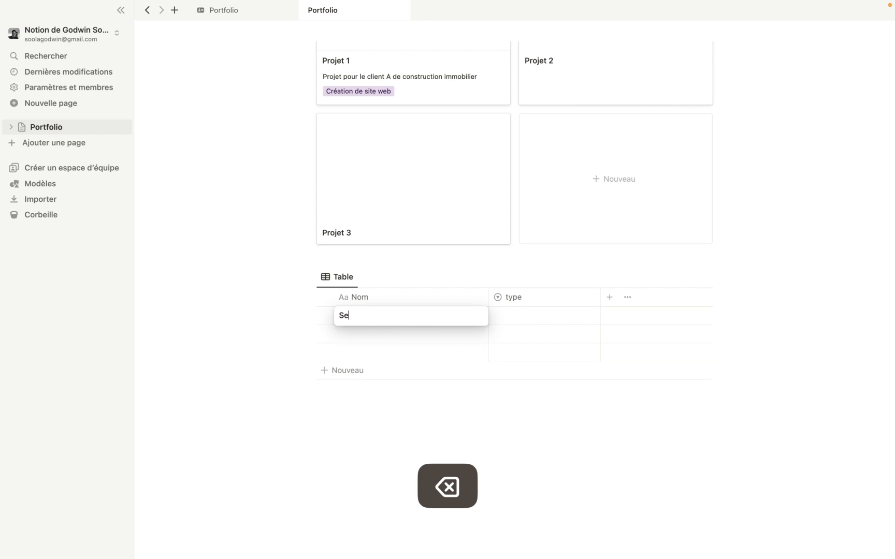
type("rvice ")
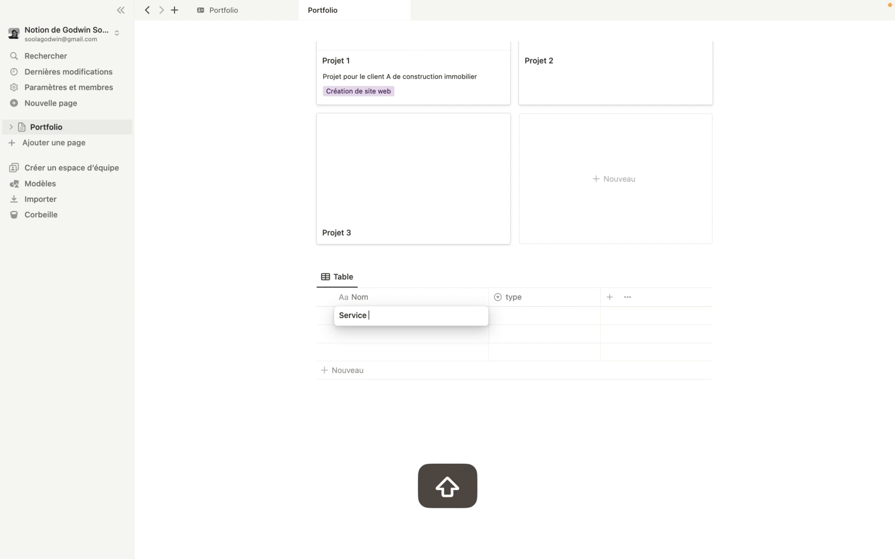
type("1")
key("Return")
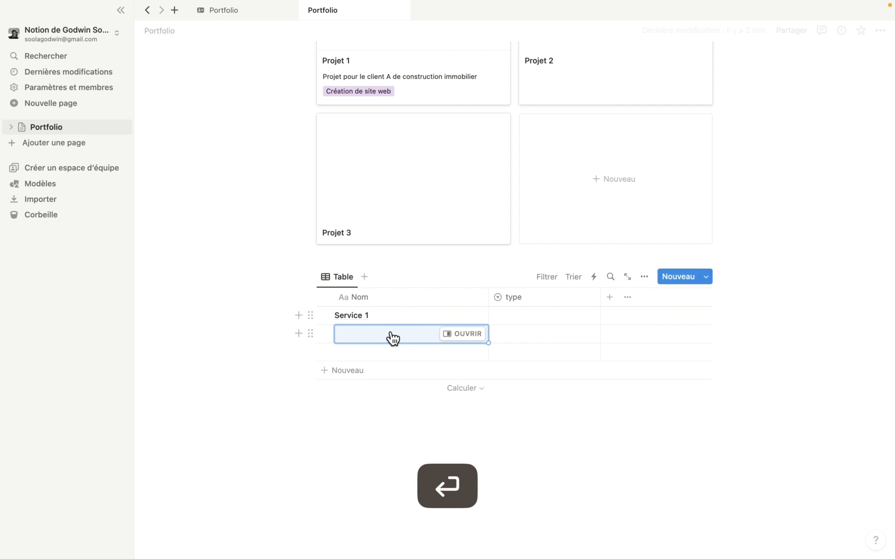
type("Service 2")
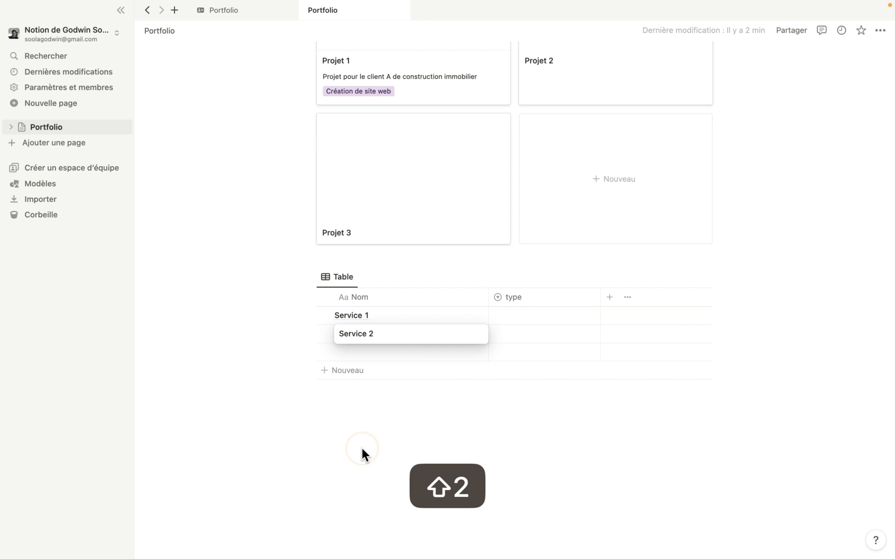
key("Escape")
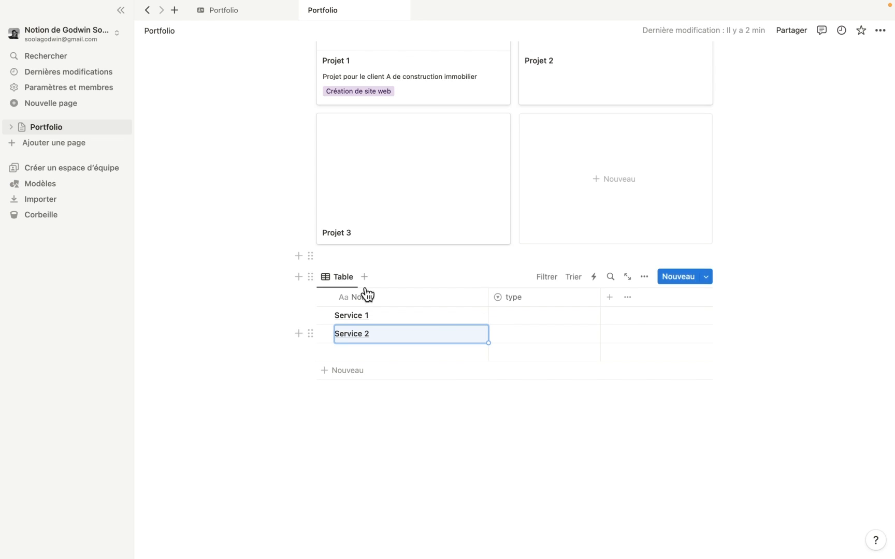
Insert a divider between the Projets gallery and the services table, keeping an empty line above the divider
left_click(332, 260)
key("Return")
key("Return")
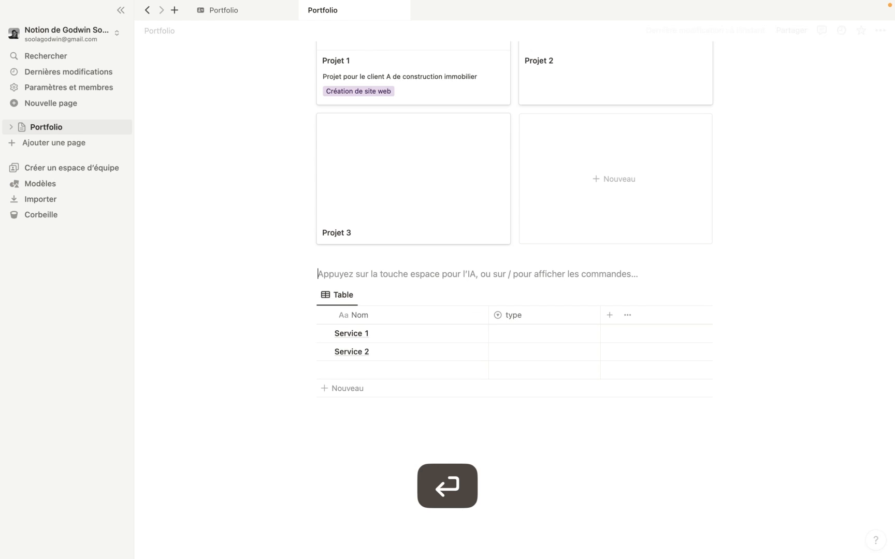
key("BackSpace")
key("BackSpace")
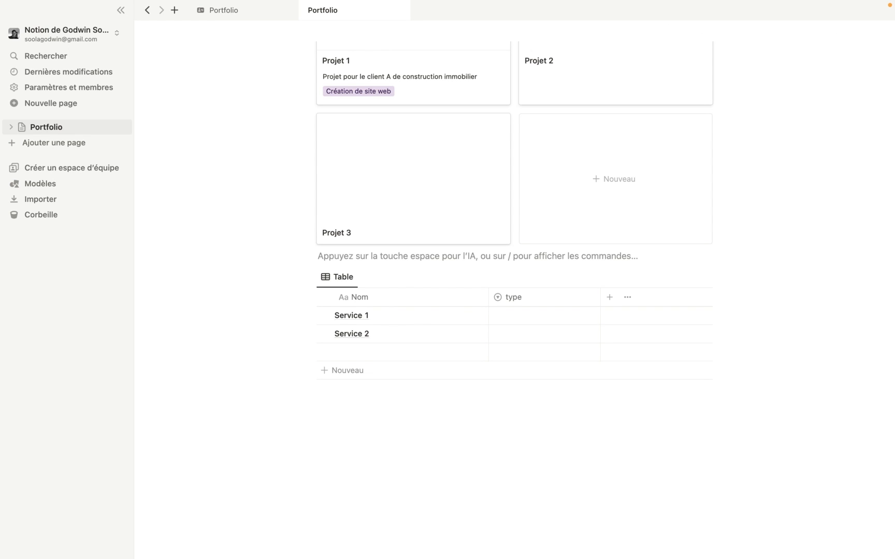
type("---")
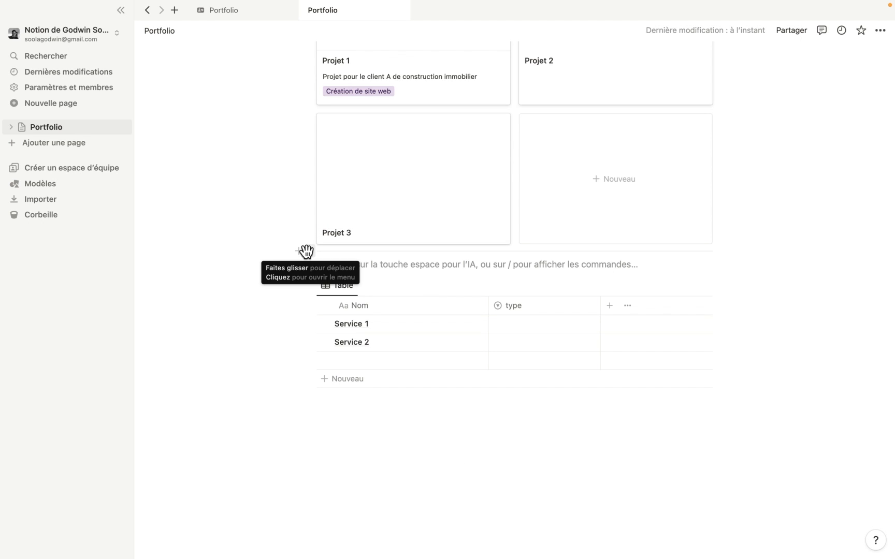
left_click_drag(309, 254, 311, 269)
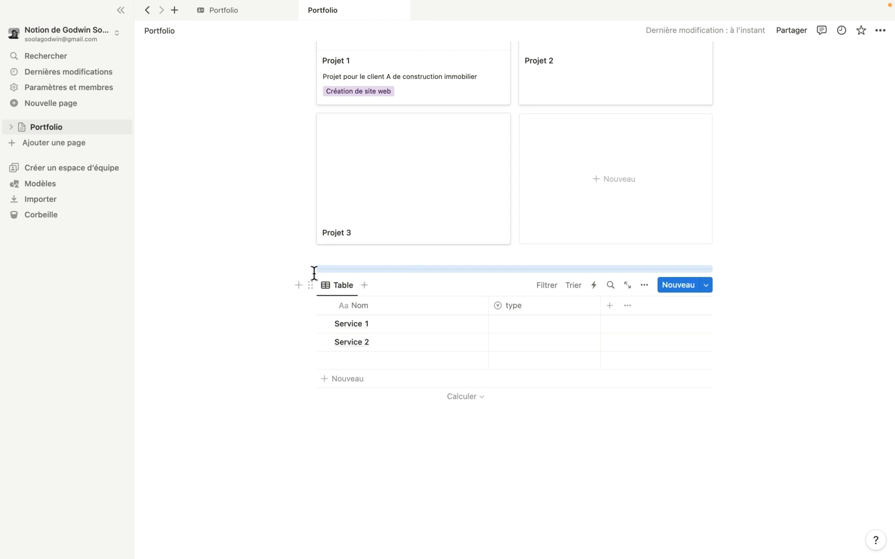
Add a Titre 2 heading reading "Services" between the divider and the services table
left_click(301, 269)
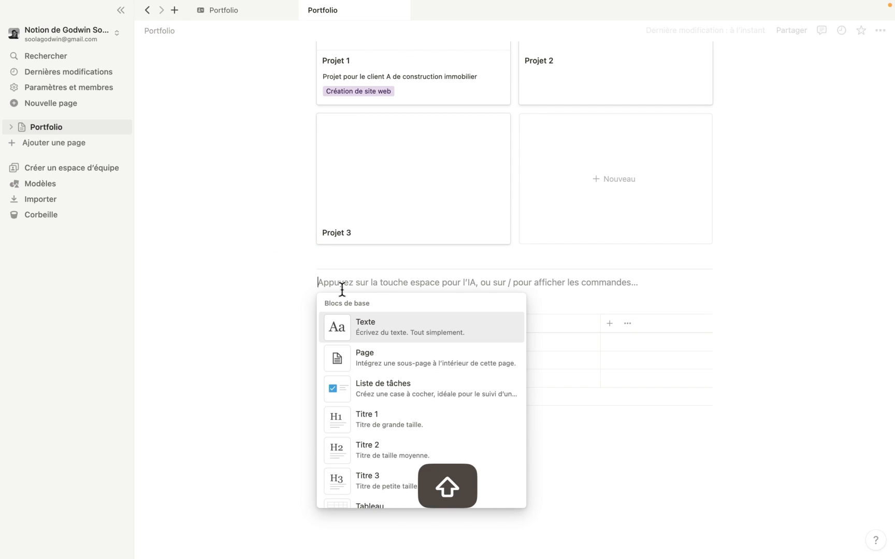
type("jH2")
key("Return")
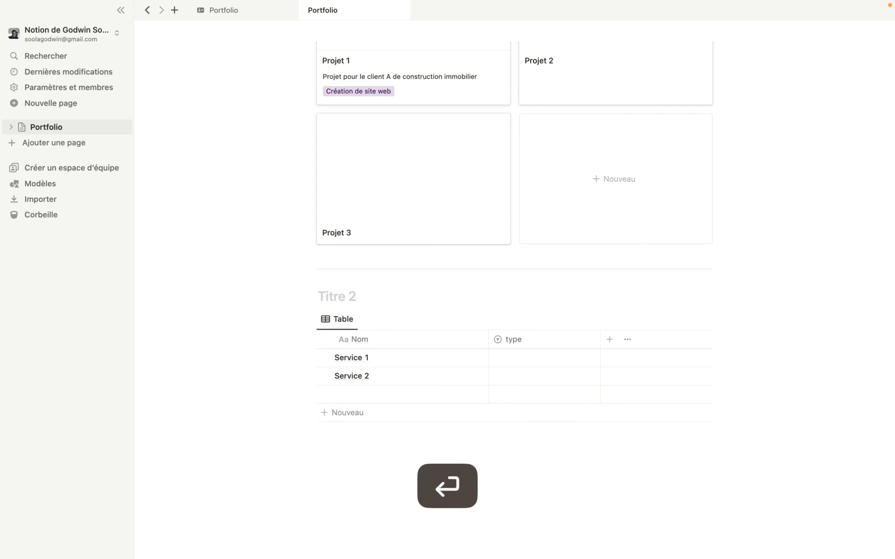
type("Services")
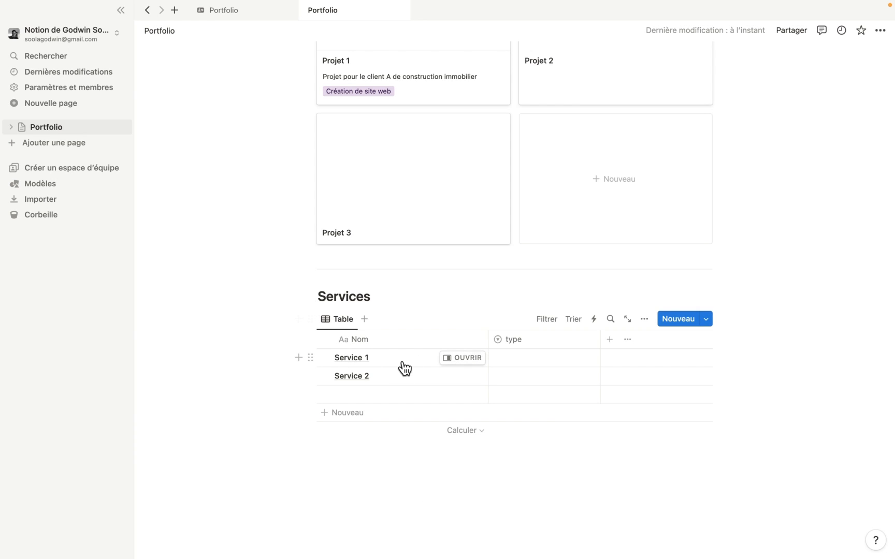
Review the page from the Services table up through the Projets gallery and the Compétences section
scroll(396, 380, "up", 5)
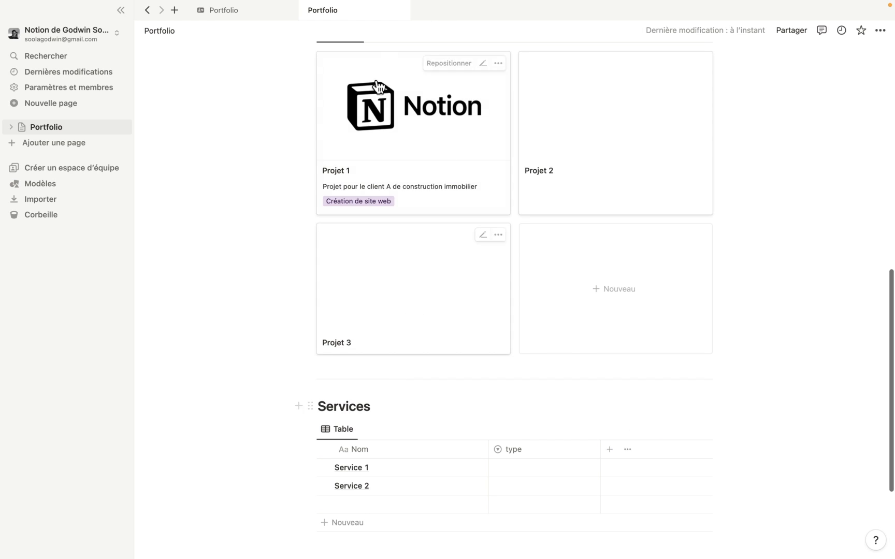
scroll(406, 199, "up", 3)
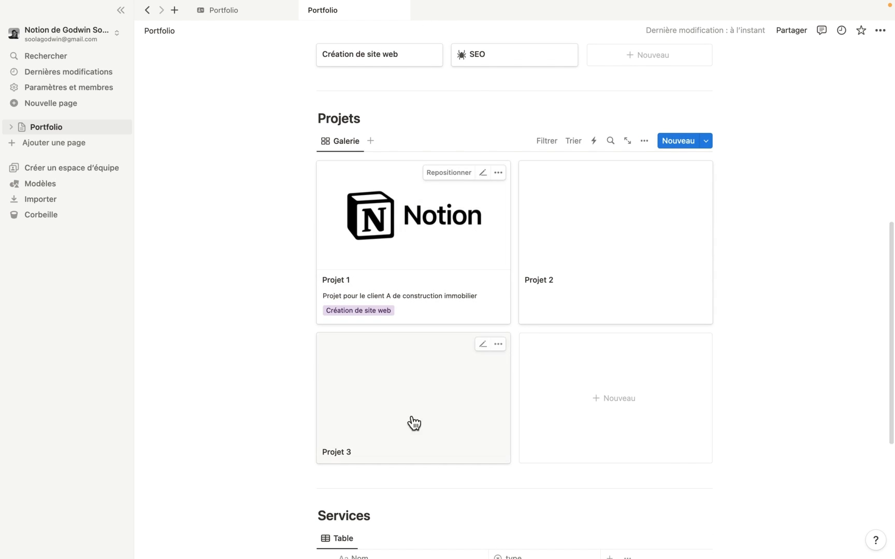
scroll(417, 268, "down", 3)
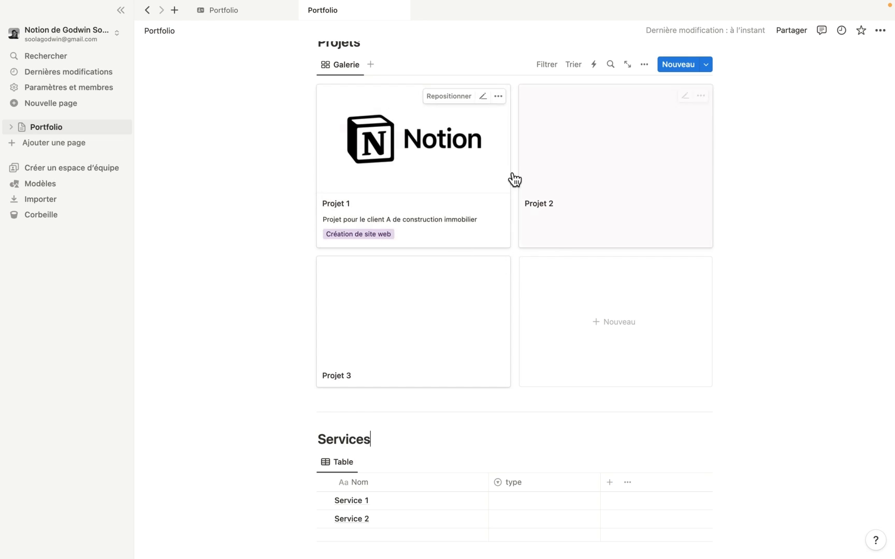
scroll(442, 177, "down", 2)
left_click(447, 383)
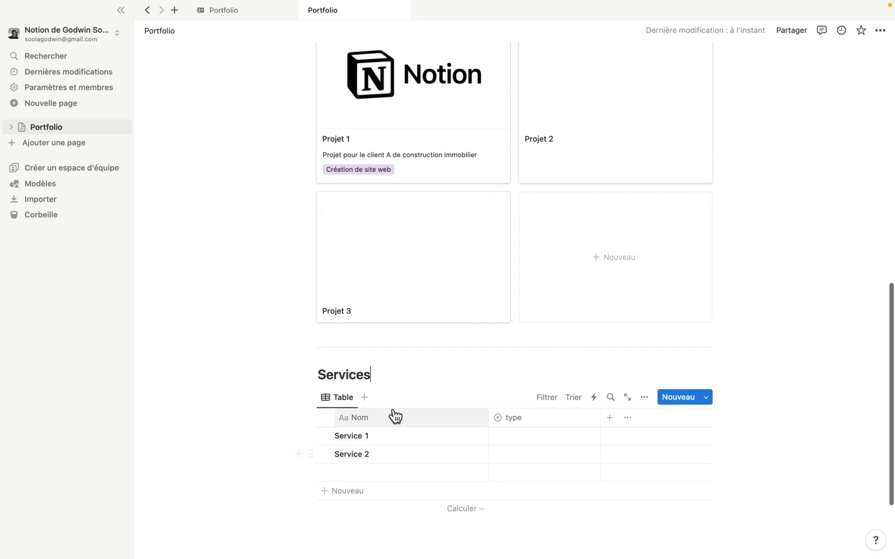
scroll(378, 433, "up", 7)
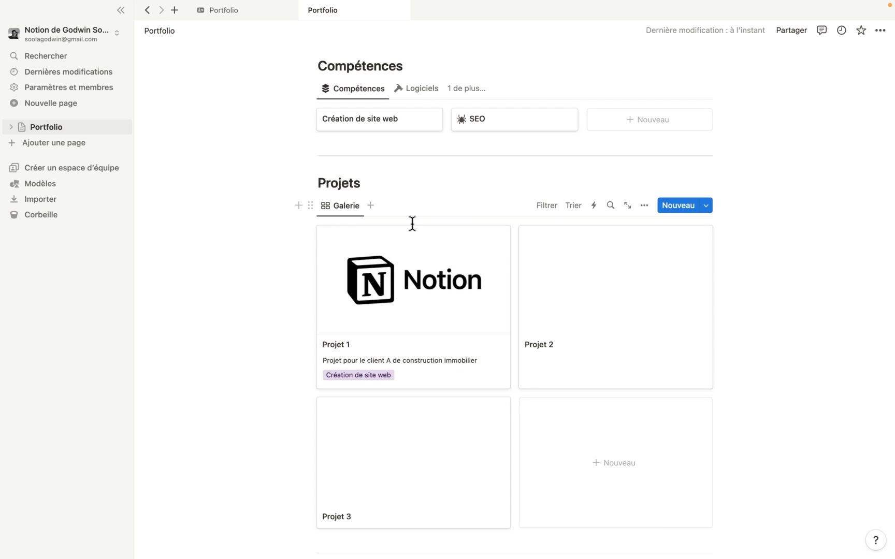
scroll(383, 187, "up", 2)
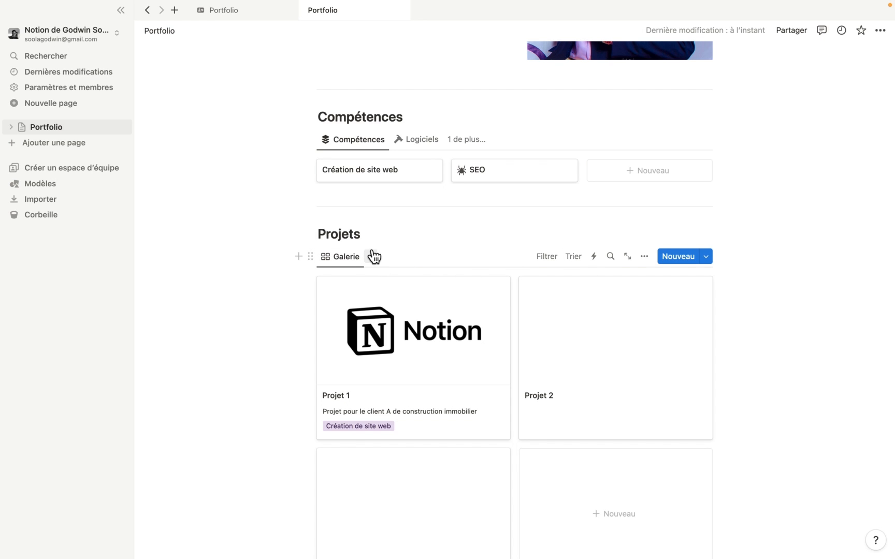
scroll(411, 257, "down", 7)
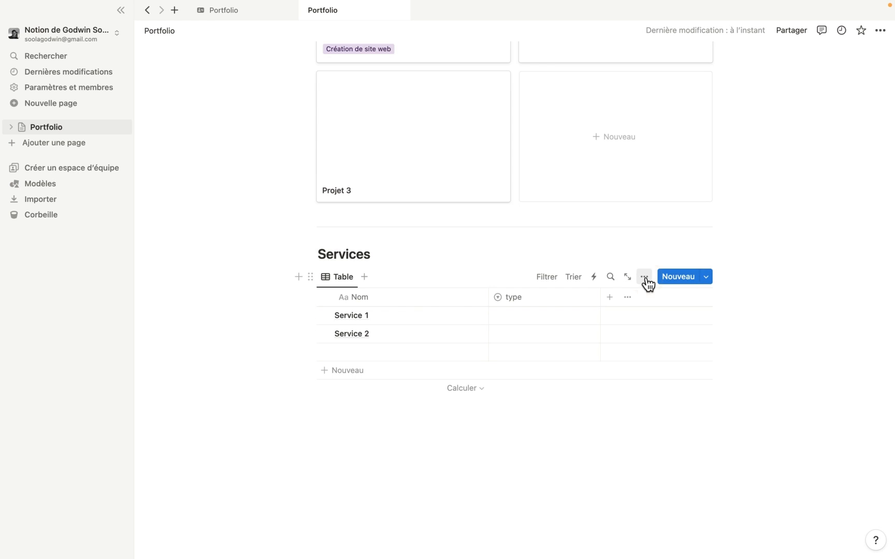
Change the Services database layout from Table to Galerie, trying the Liste layout first
left_click(644, 277)
left_click(688, 346)
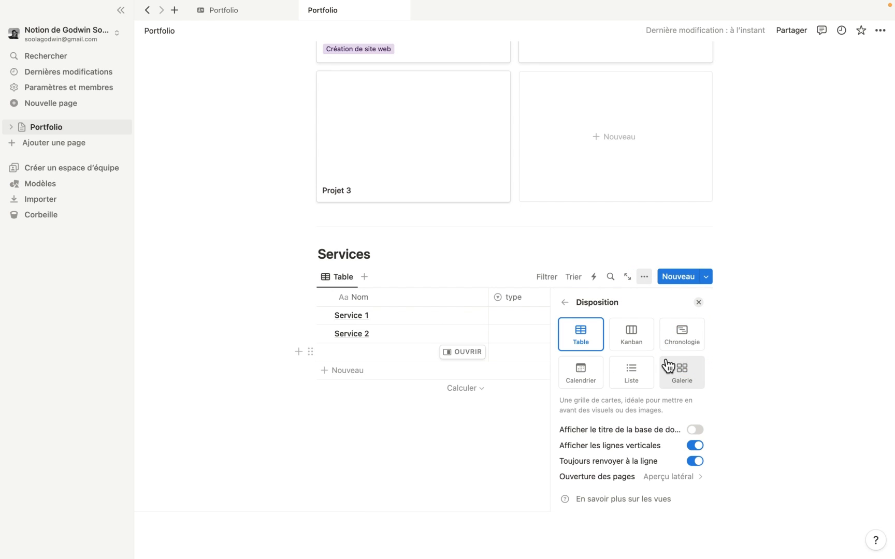
left_click(637, 371)
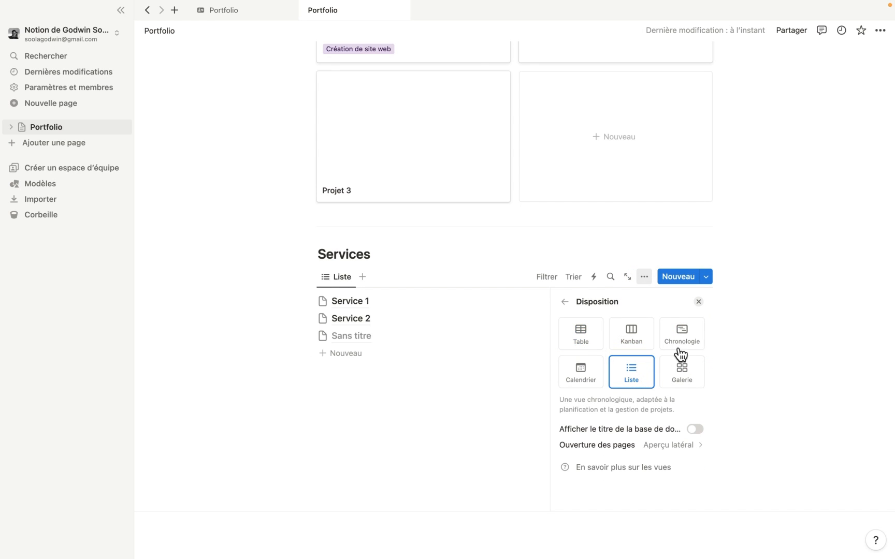
left_click(692, 374)
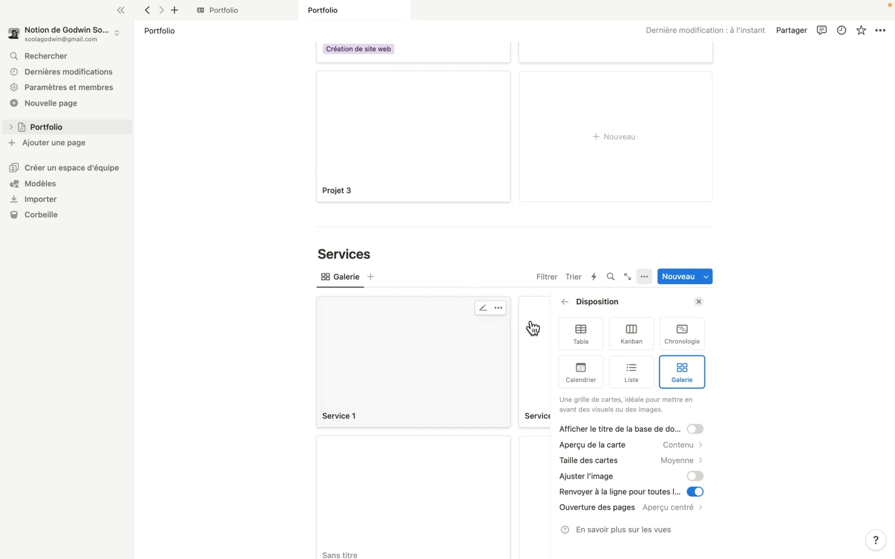
left_click(698, 303)
Compare the Services gallery cards with the Projets gallery and the Compétences section above
scroll(587, 193, "down", 5)
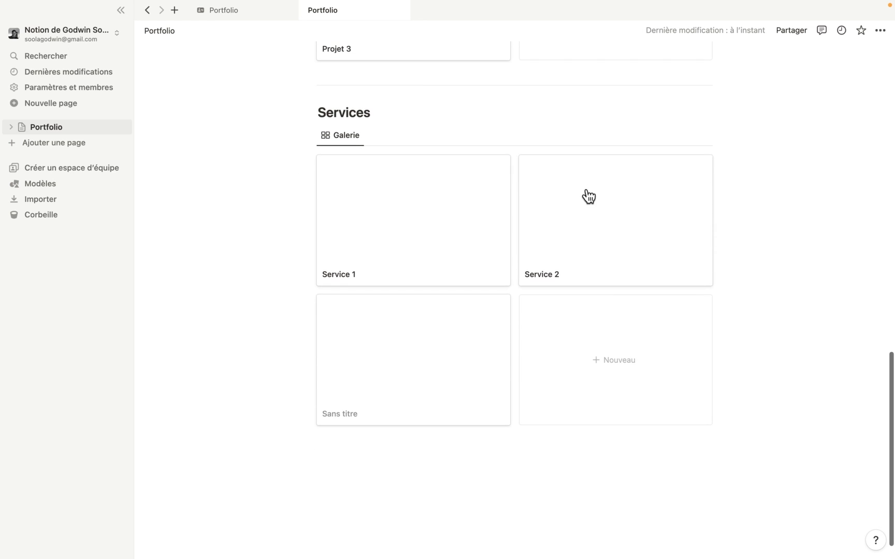
scroll(588, 196, "up", 8)
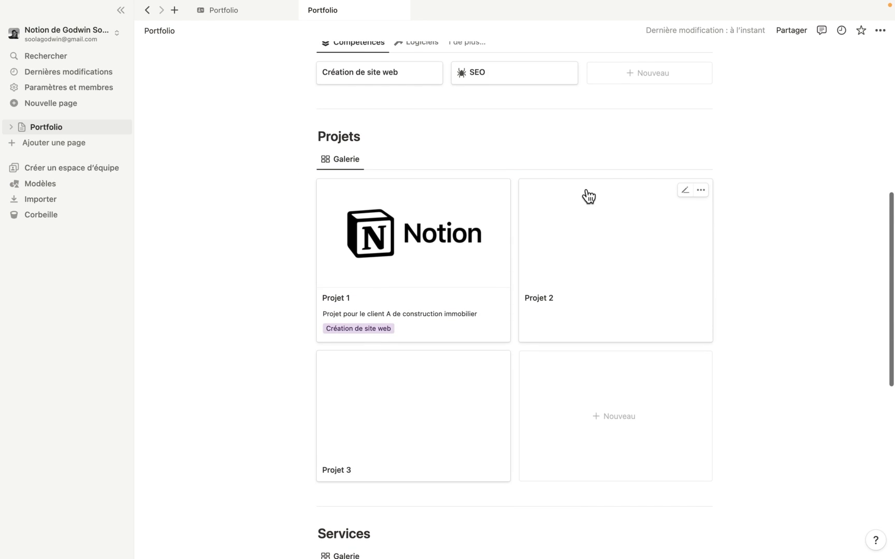
scroll(588, 195, "down", 4)
scroll(501, 102, "up", 3)
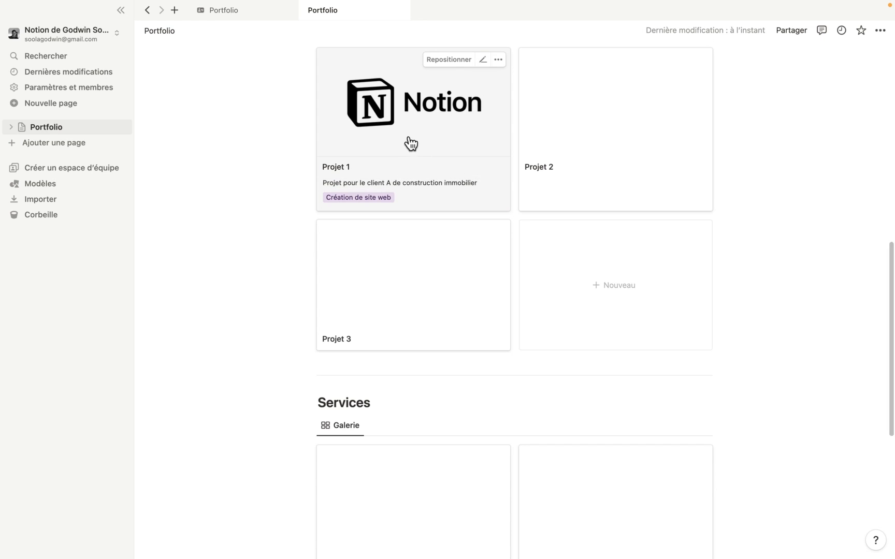
scroll(432, 253, "down", 7)
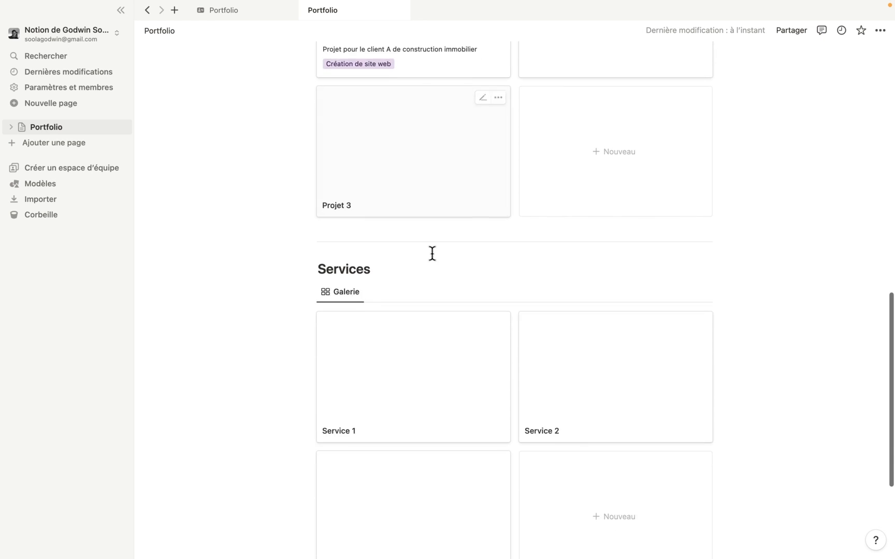
scroll(432, 253, "up", 20)
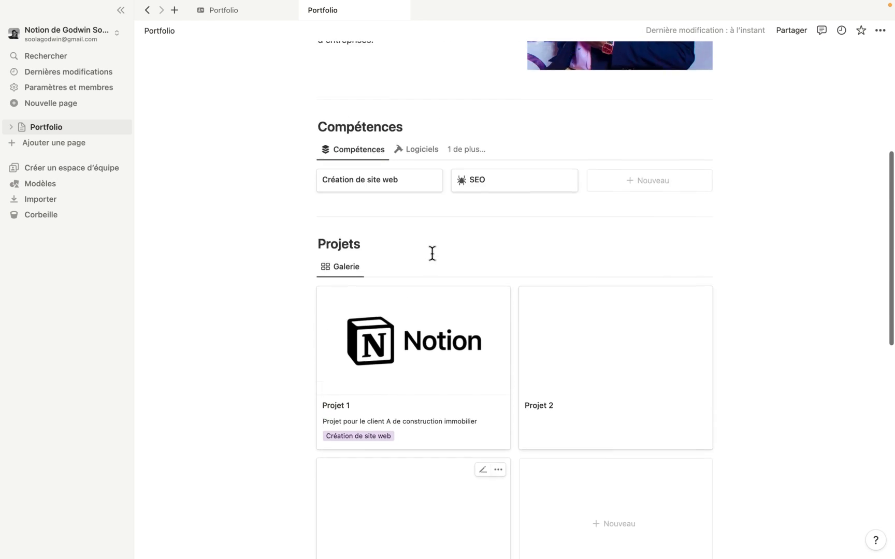
scroll(431, 254, "down", 11)
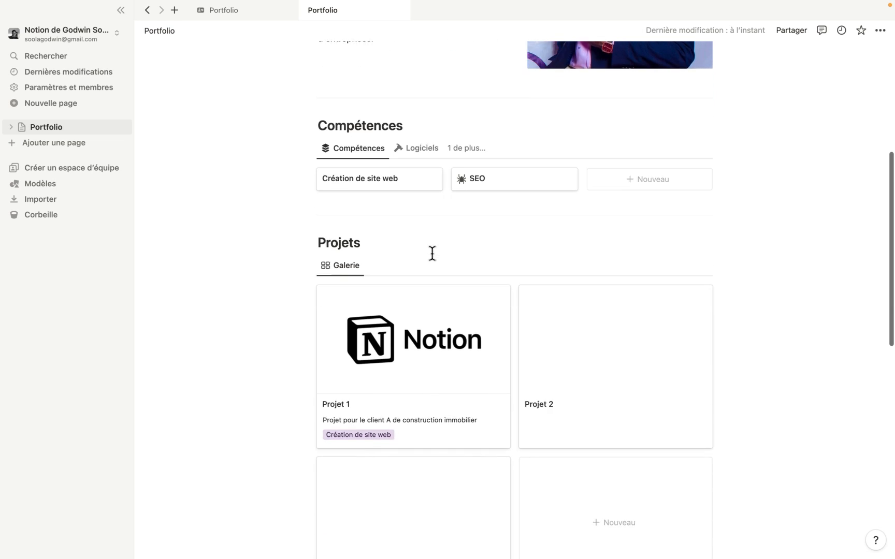
scroll(441, 311, "down", 5)
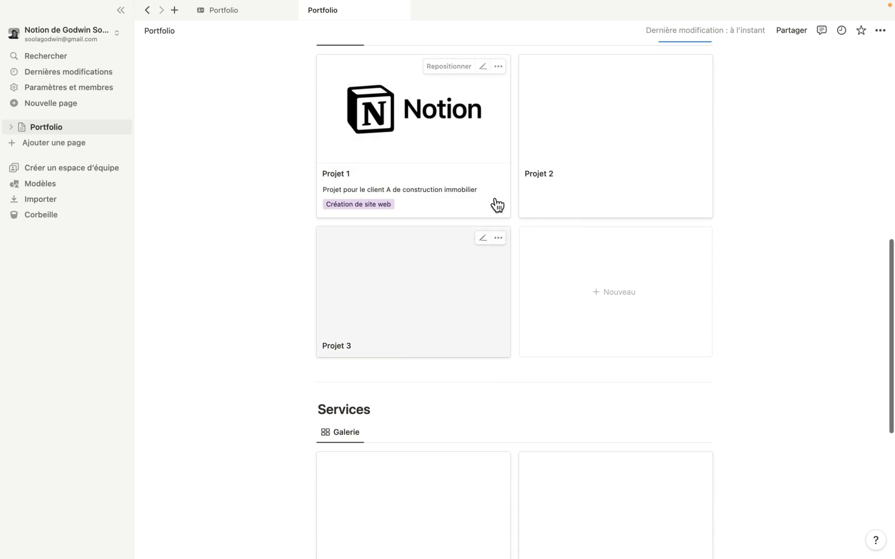
scroll(444, 150, "down", 12)
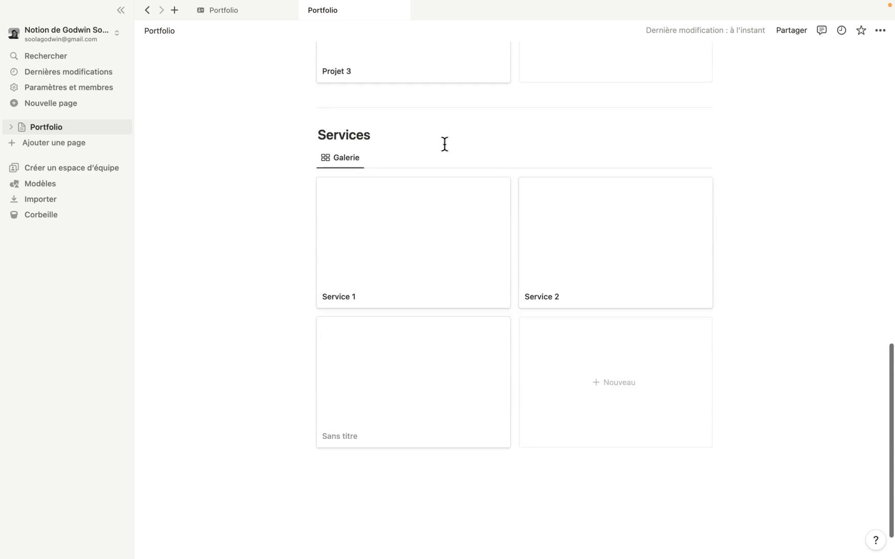
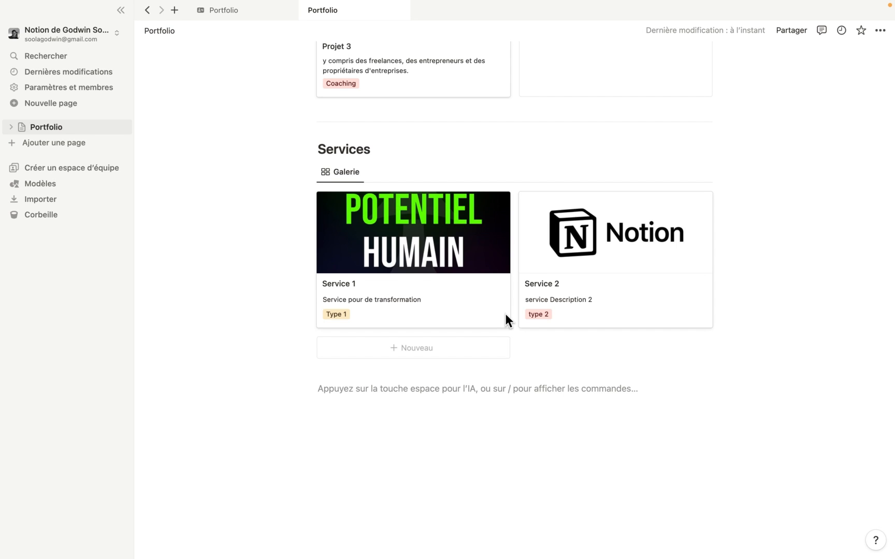
Switch to the Tally dashboard in the Arc browser and create a new form
key("ctrl+Right")
mouse_move(2, 204)
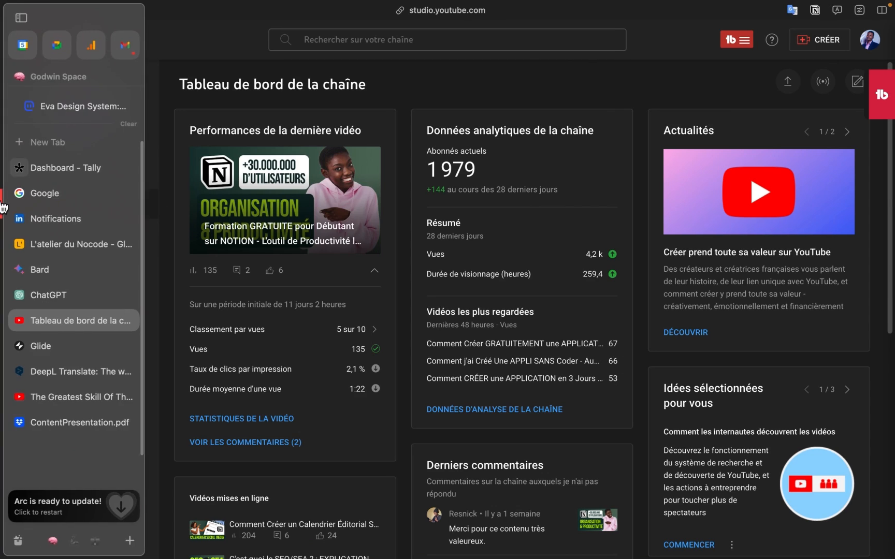
left_click(30, 170)
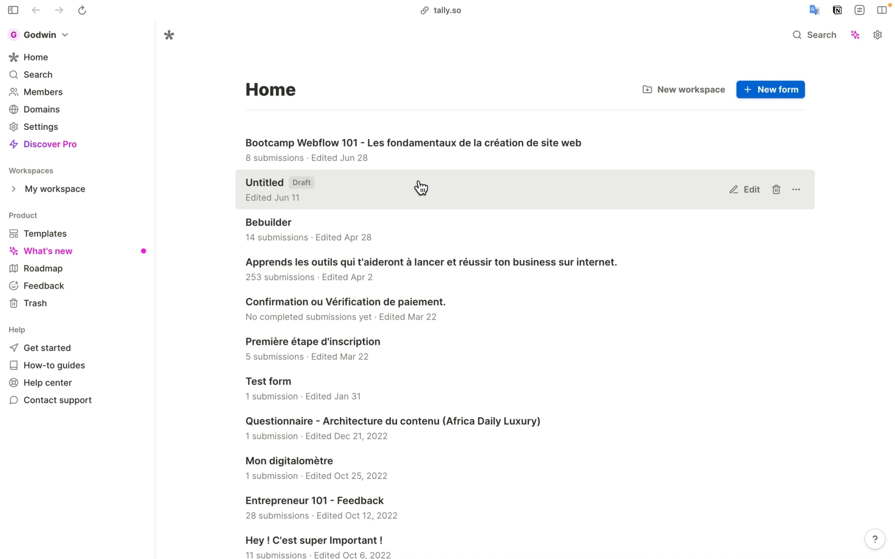
left_click(780, 90)
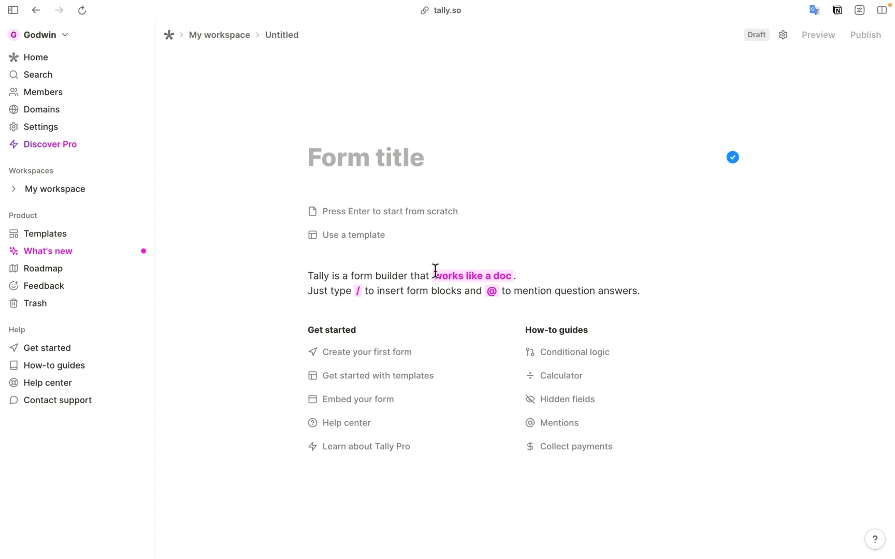
Browse the Tally form templates and apply the "Lead generation form" template to the new form
left_click(344, 235)
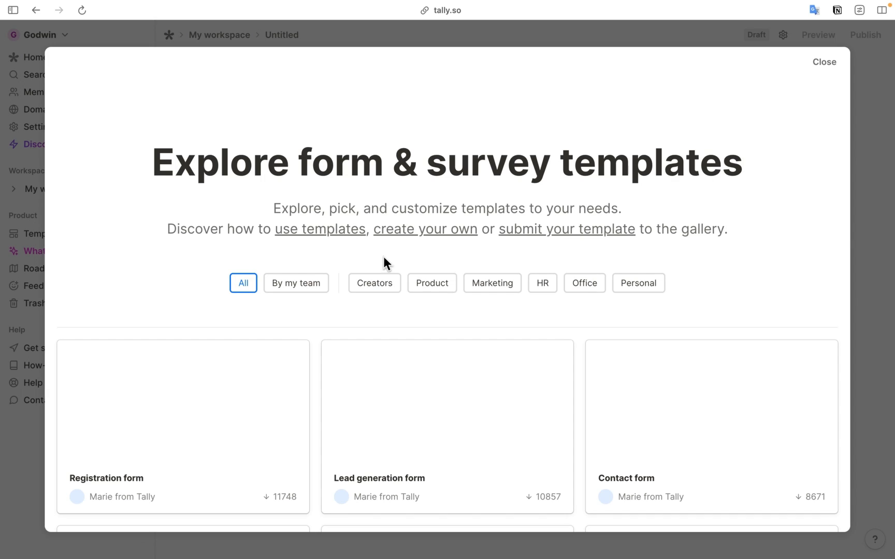
scroll(386, 258, "down", 3)
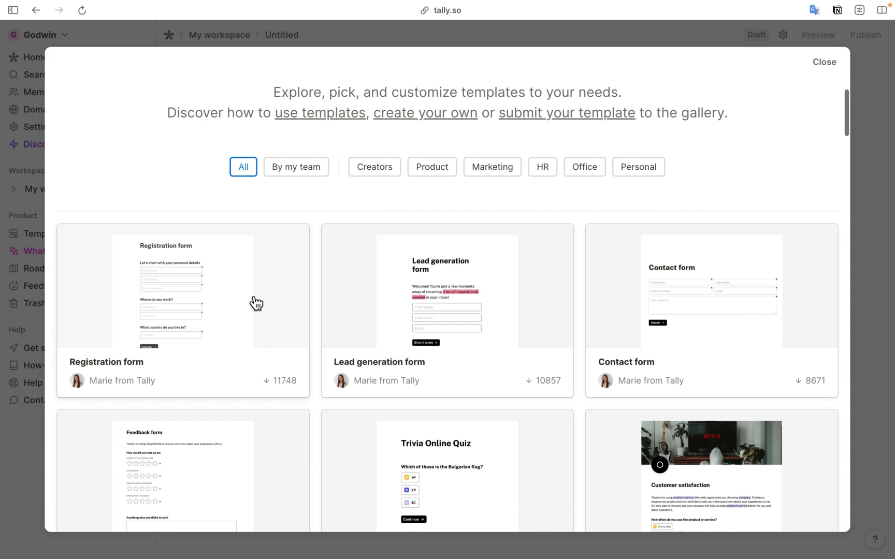
scroll(425, 305, "down", 1)
left_click(436, 312)
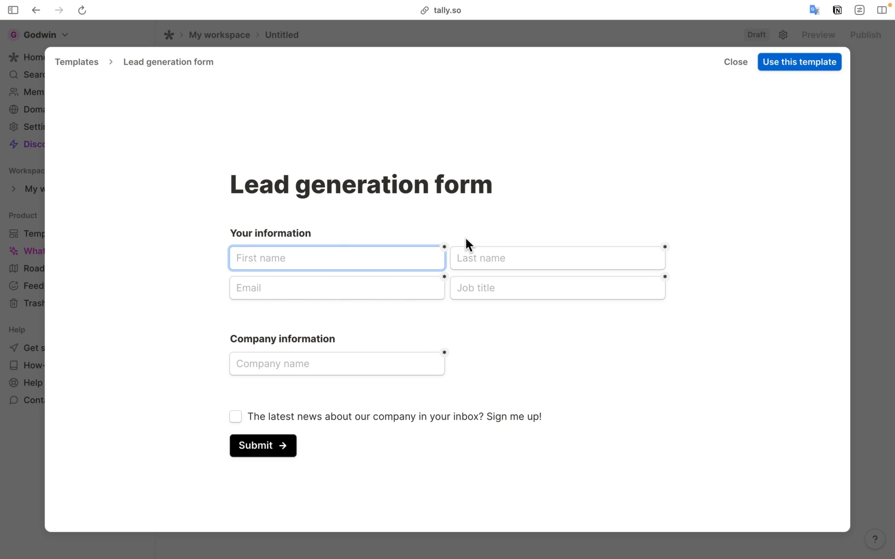
left_click(806, 69)
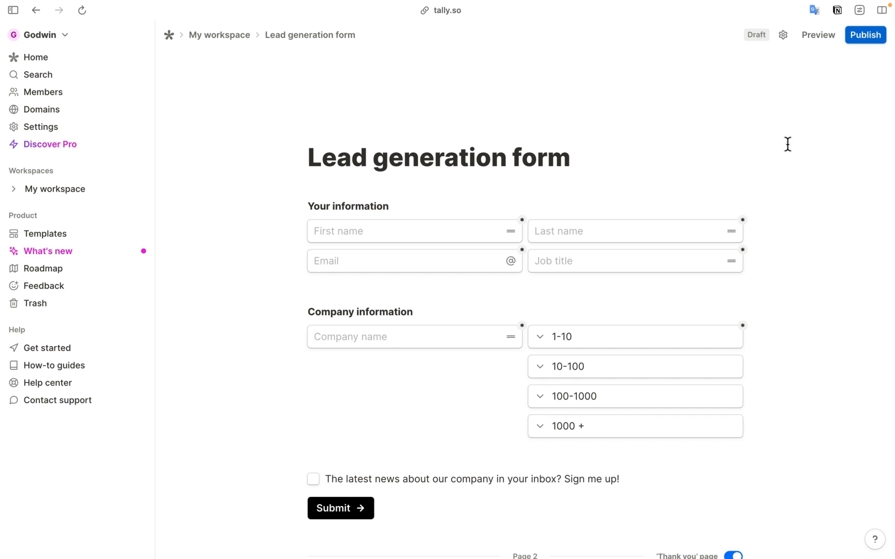
Delete the Last name field from the Your information section of the lead generation form
scroll(663, 176, "down", 3)
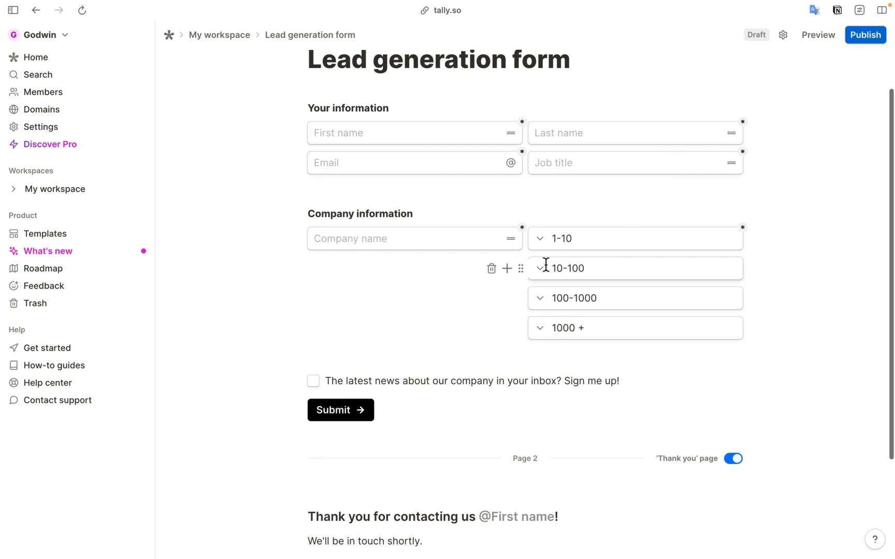
mouse_move(541, 228)
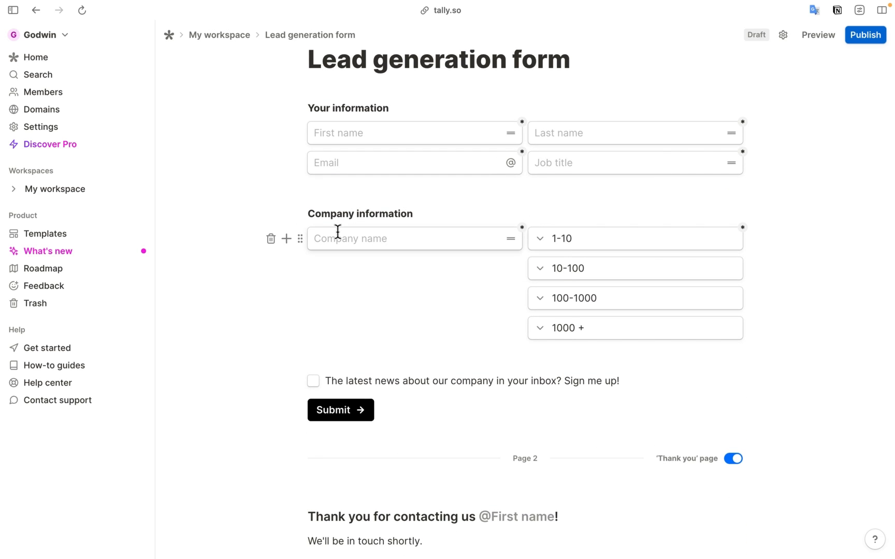
scroll(338, 232, "down", 5)
scroll(338, 231, "up", 7)
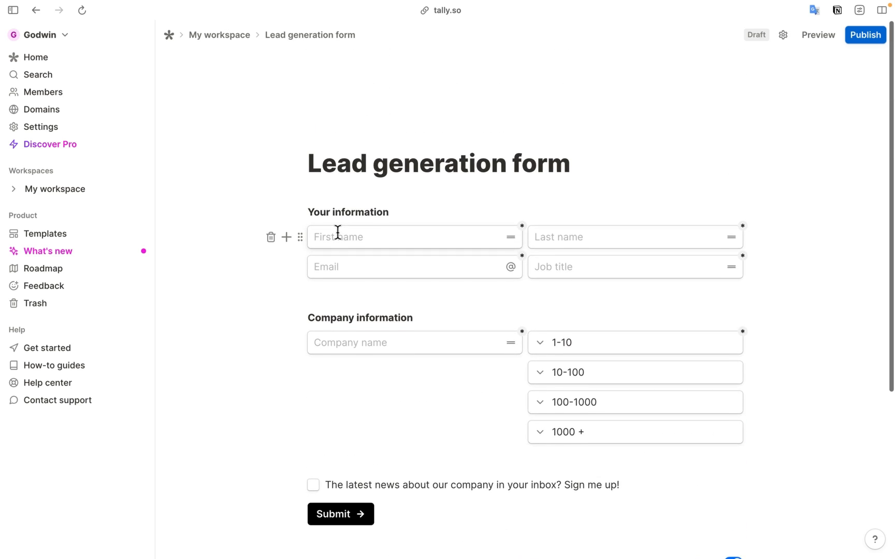
scroll(272, 233, "down", 3)
scroll(342, 311, "down", 4)
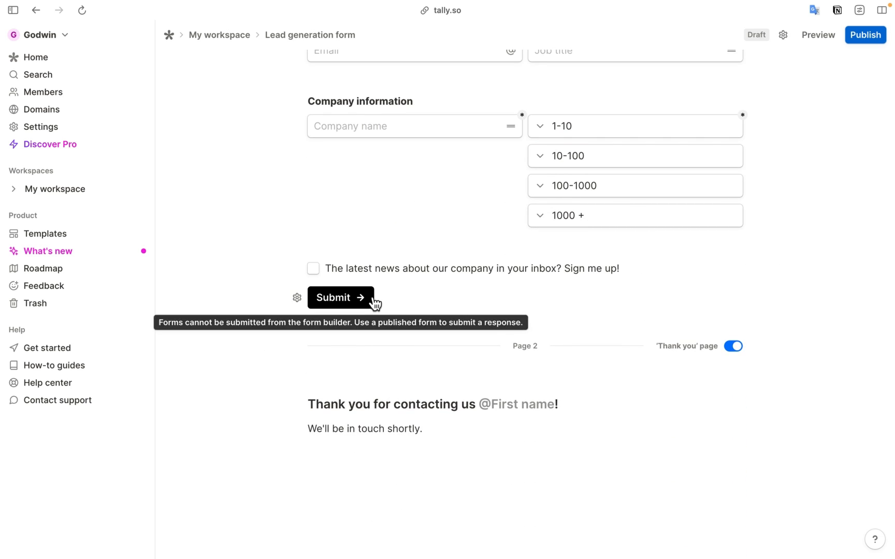
scroll(372, 298, "up", 5)
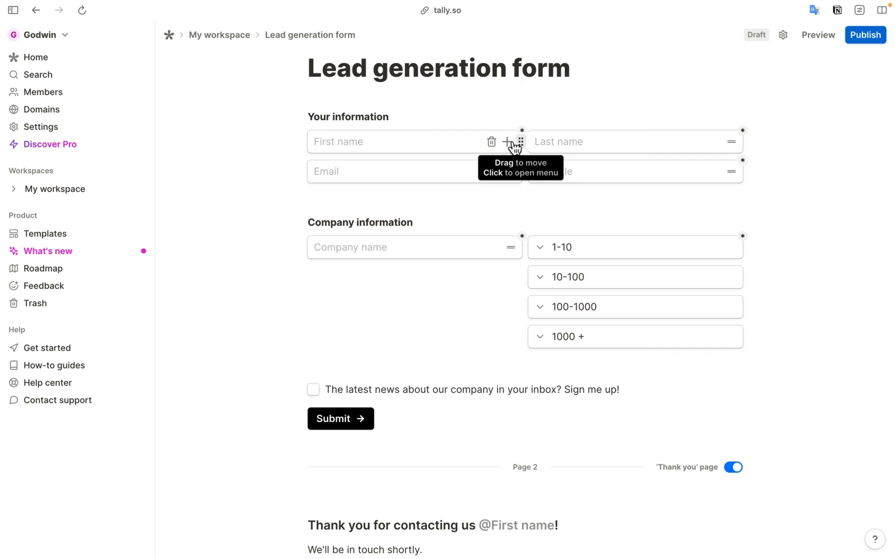
left_click(493, 143)
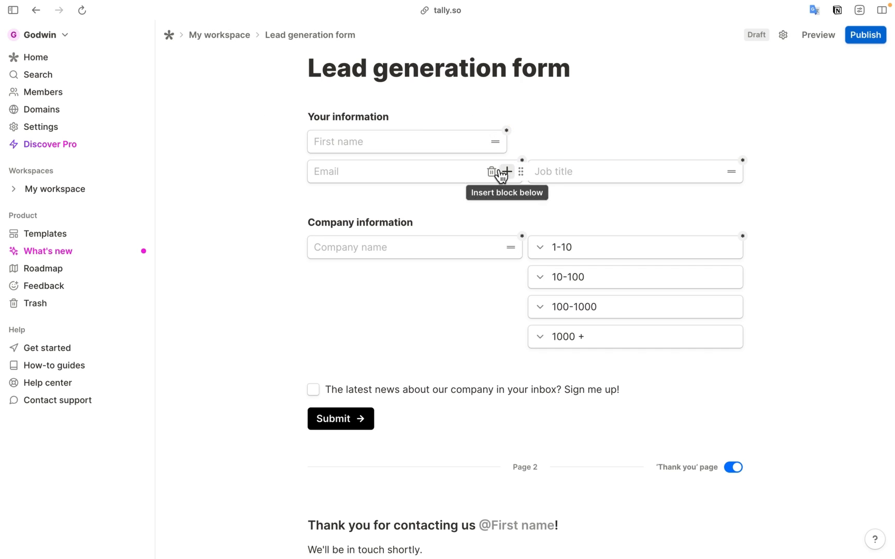
Delete the Job title field and the 1-10, 10-100, 100-1000 and 1000 + company size options from the form
left_click(487, 172)
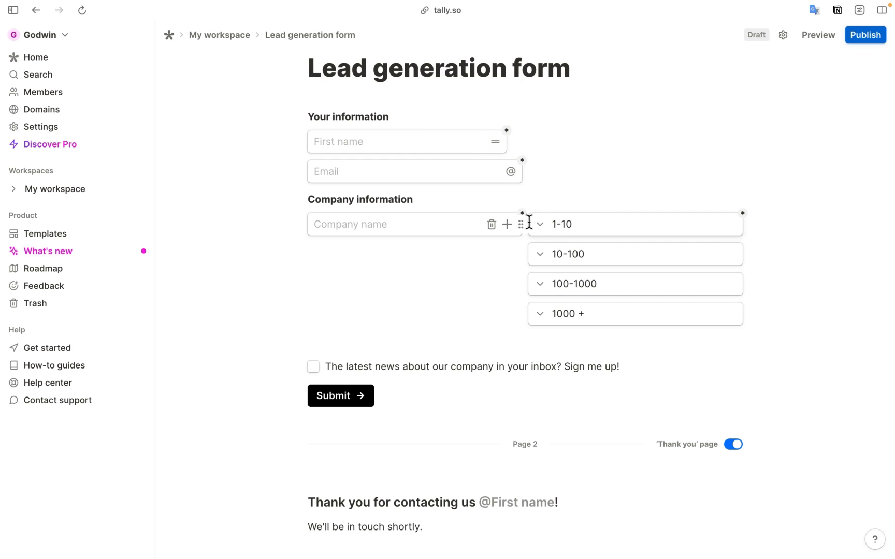
left_click(492, 225)
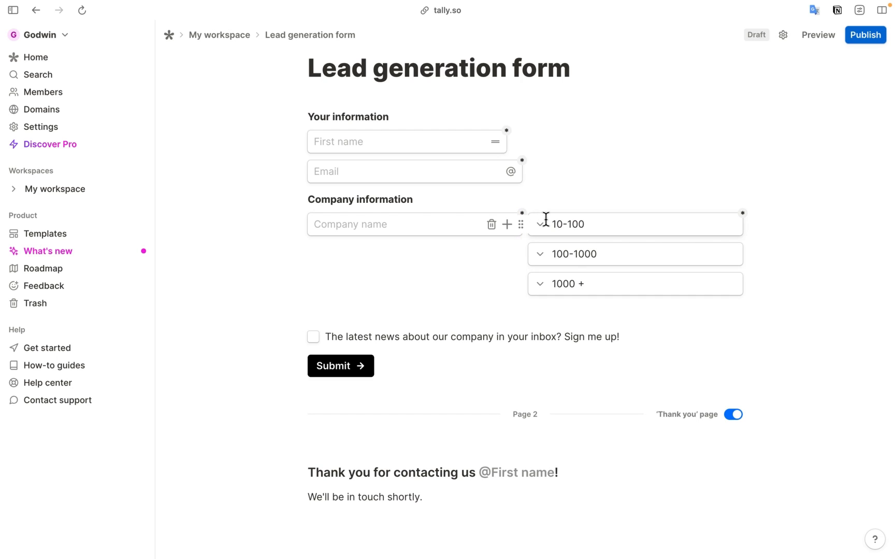
left_click(491, 226)
left_click(491, 225)
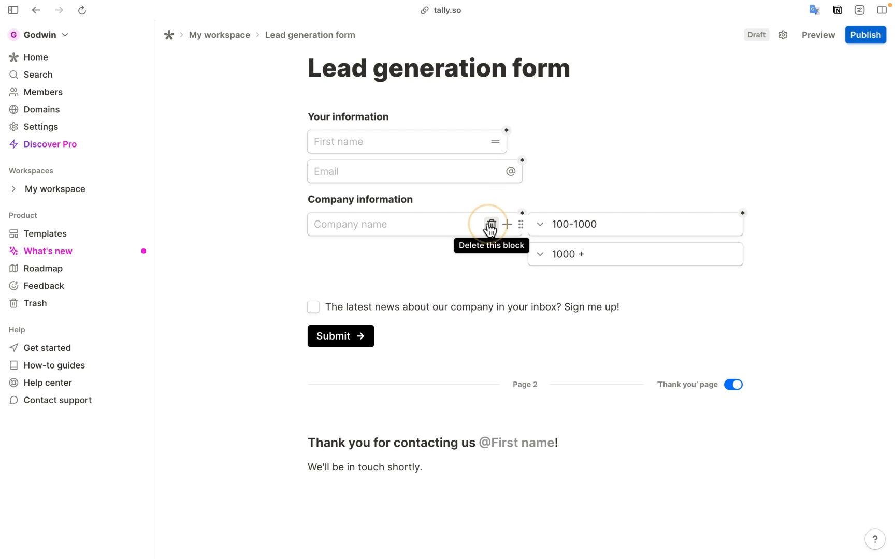
left_click(492, 226)
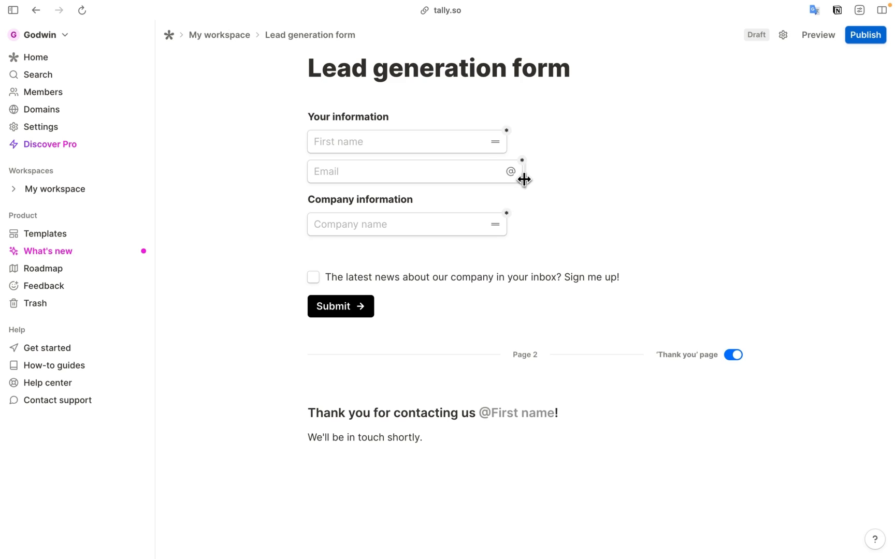
Narrow the Email field to about the width of the First name field above it
left_click_drag(524, 179, 508, 179)
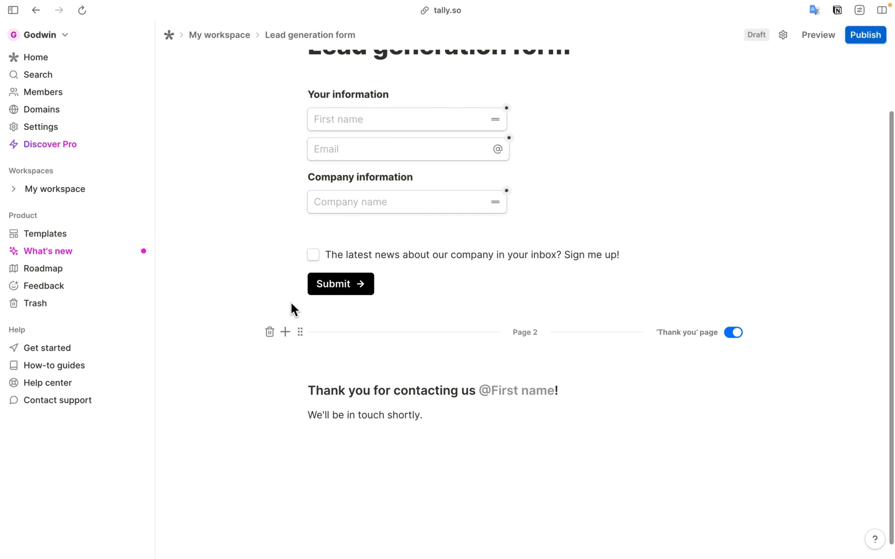
scroll(291, 310, "up", 3)
scroll(432, 184, "down", 3)
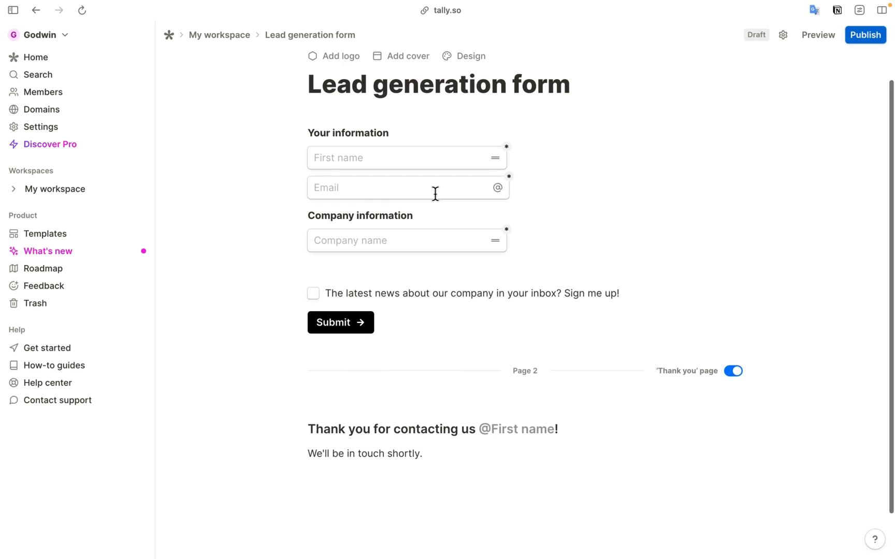
scroll(433, 194, "up", 2)
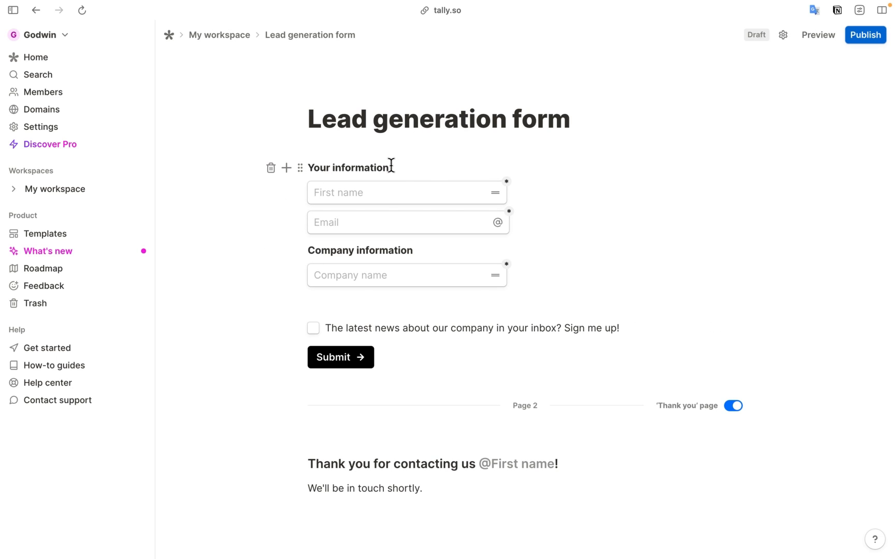
left_click(286, 169)
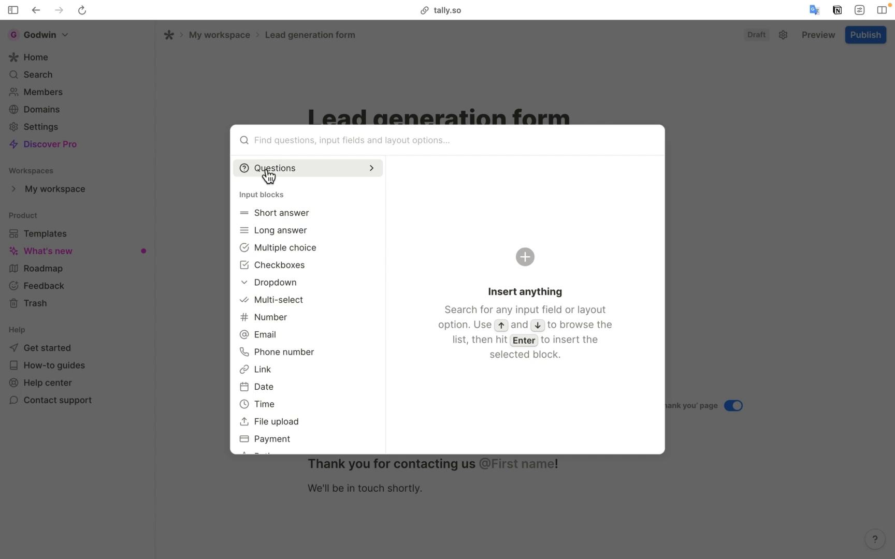
left_click(326, 85)
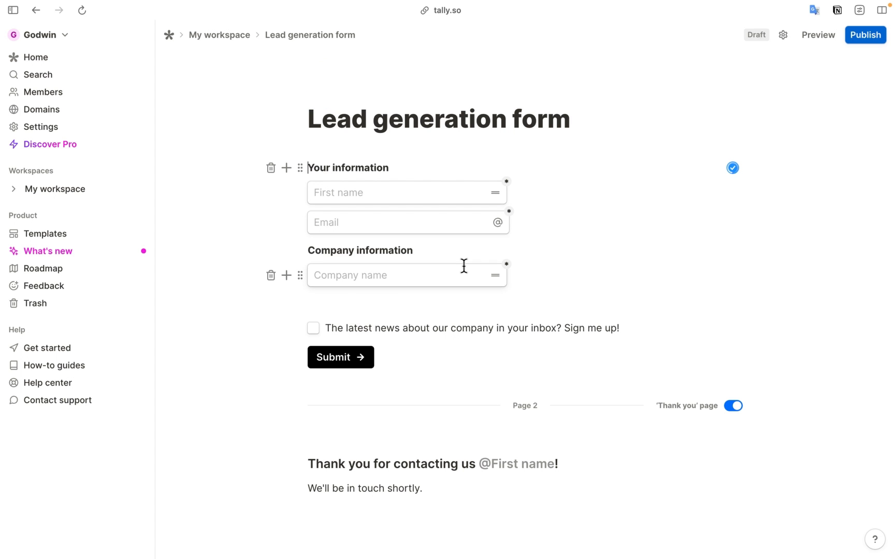
Publish the lead generation form and copy its Standard embed link
left_click(864, 37)
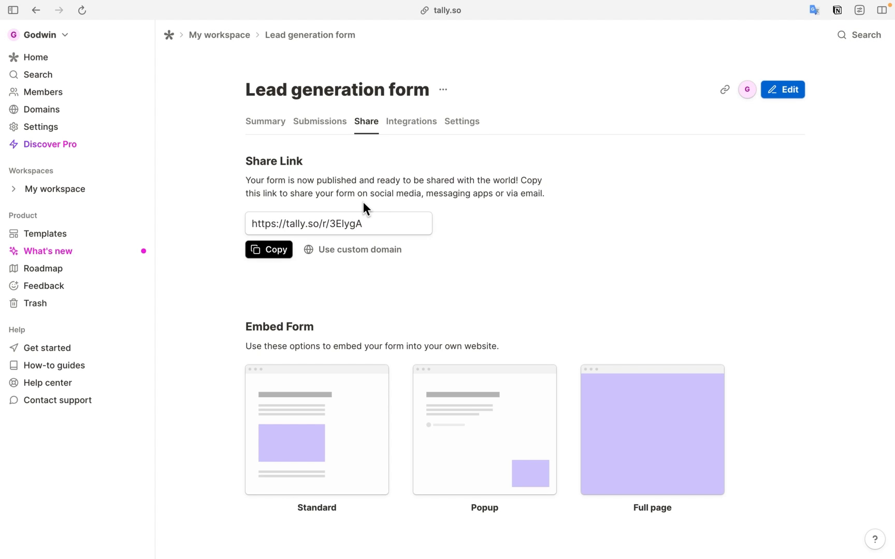
scroll(381, 175, "down", 3)
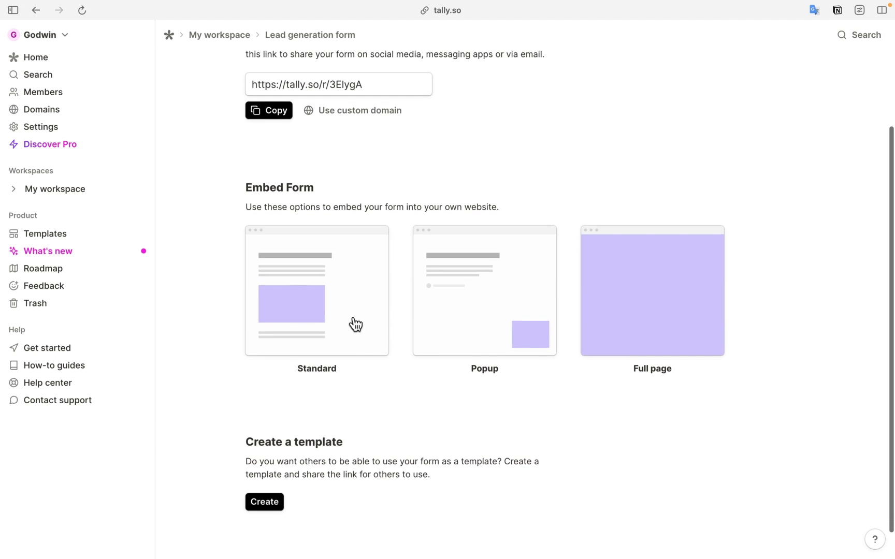
left_click(332, 290)
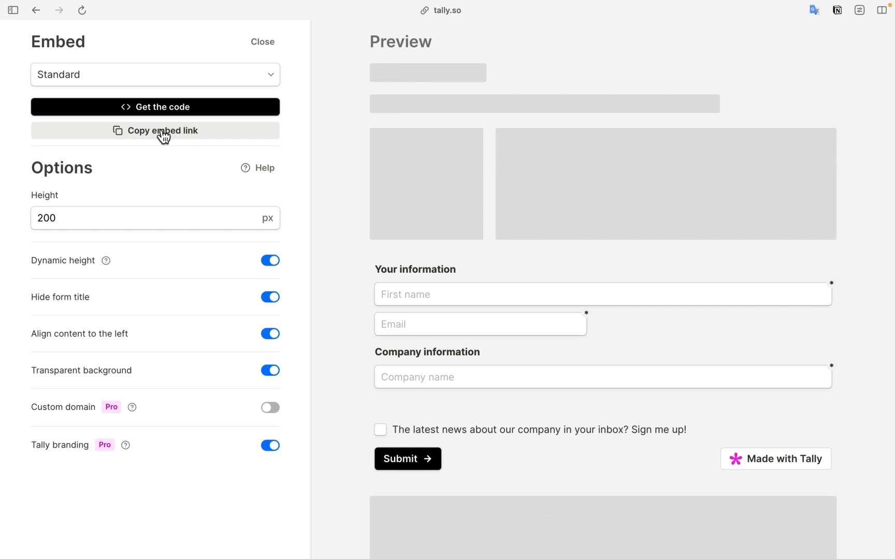
left_click(187, 134)
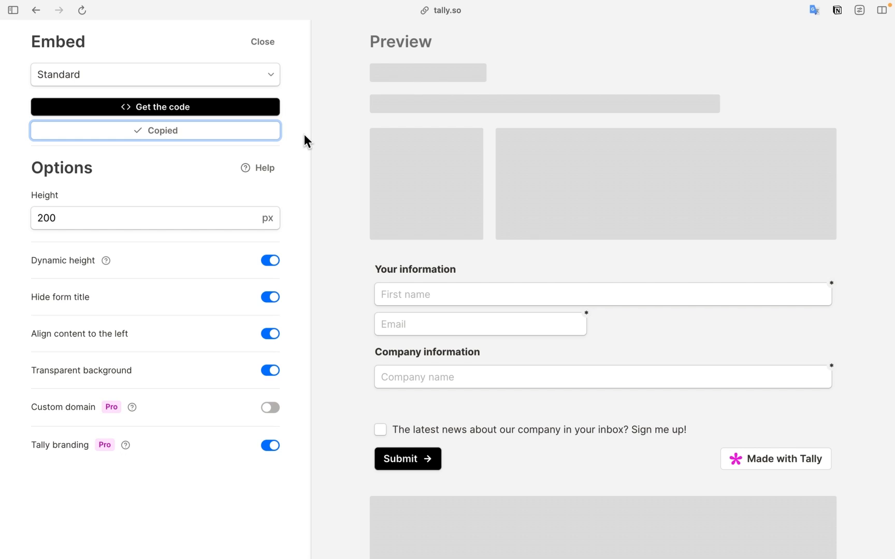
Switch to the Portfolio page in Notion and insert a two-column layout below the Services gallery
key("ctrl+Left")
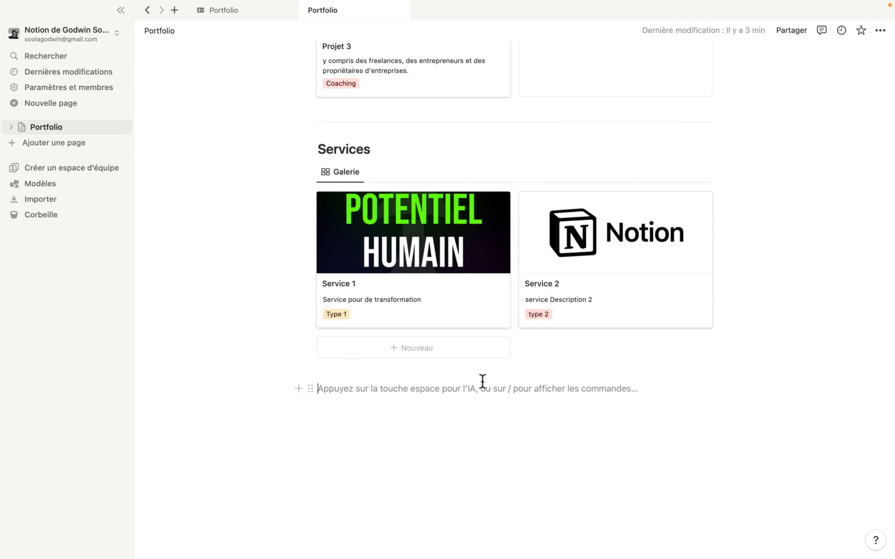
type("/")
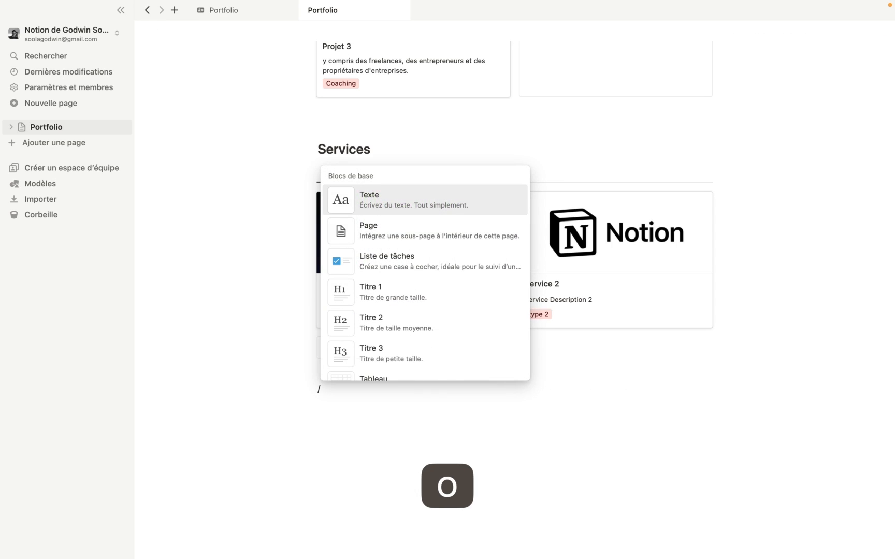
type("col")
left_click(419, 336)
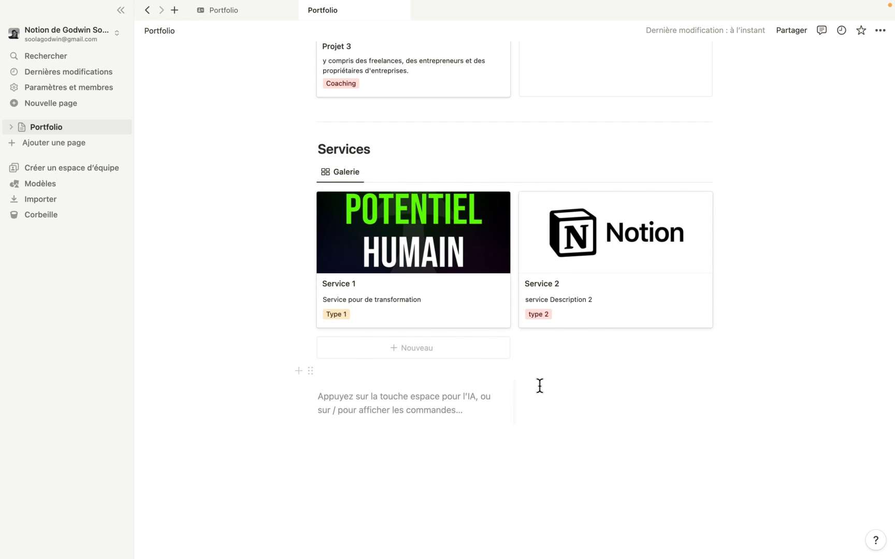
Paste the copied Tally link into the second column as an embed, and place the text cursor in the empty first column
key("super+v")
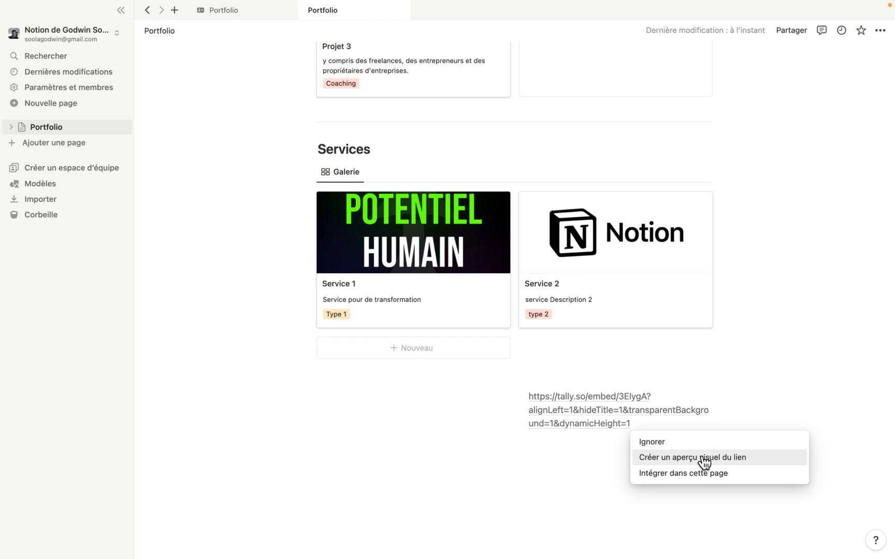
left_click(694, 475)
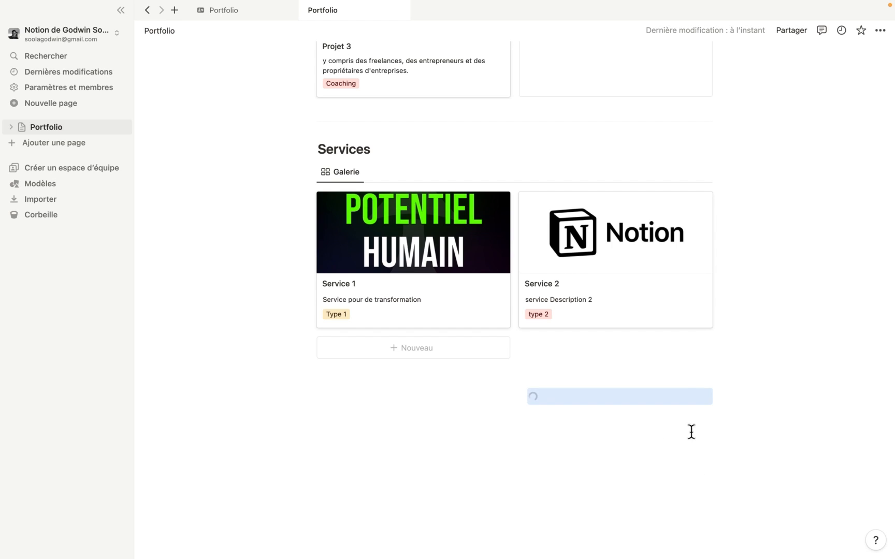
scroll(682, 383, "down", 1)
left_click(399, 376)
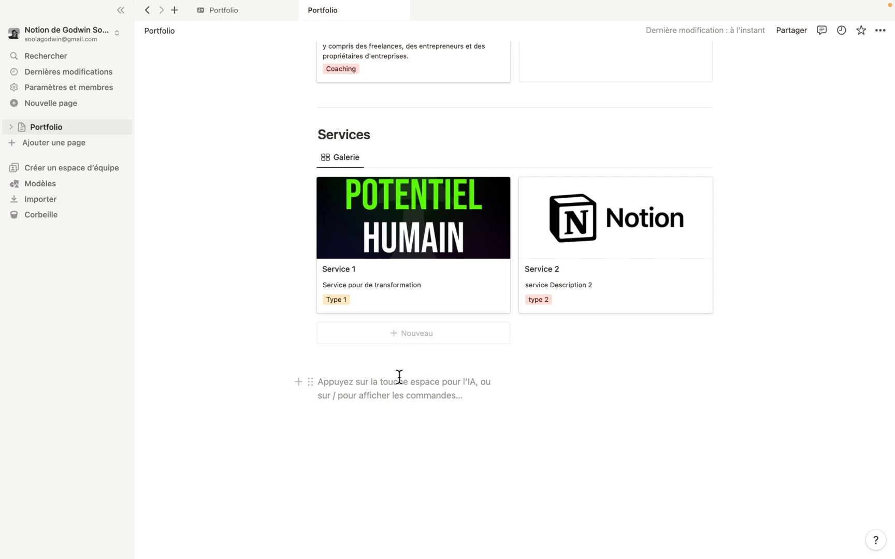
scroll(629, 383, "down", 3)
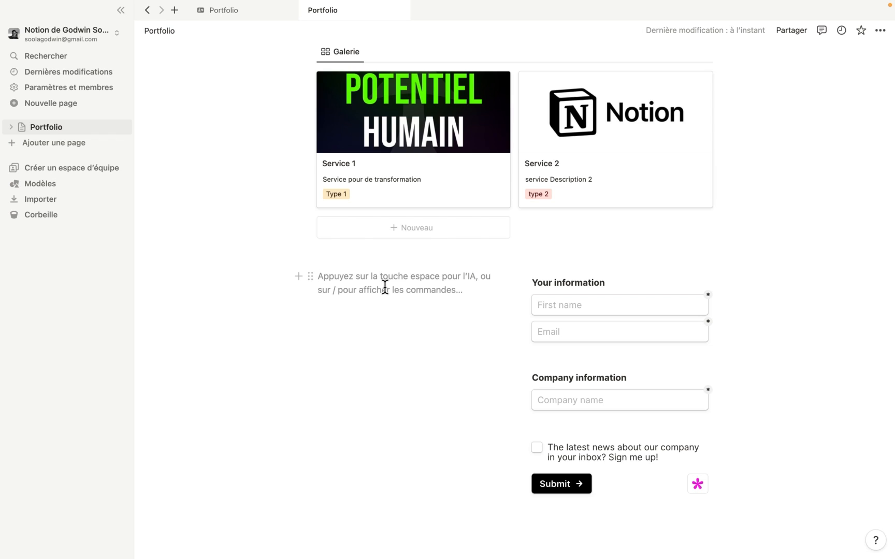
type("Cong")
key("BackSpace")
key("BackSpace")
key("BackSpace")
key("BackSpace")
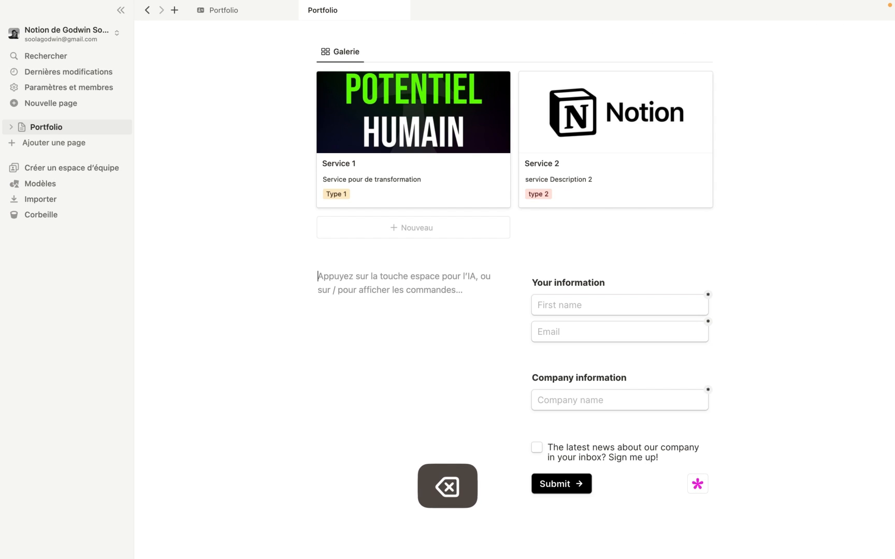
Insert an empty TeX equation block in the first column beside the embedded form
type("/")
type("é")
key("Return")
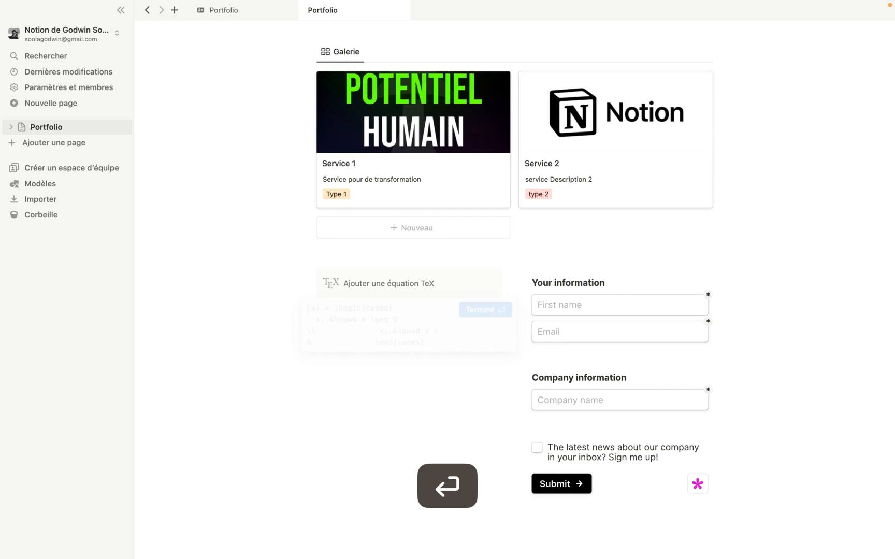
left_click(333, 383)
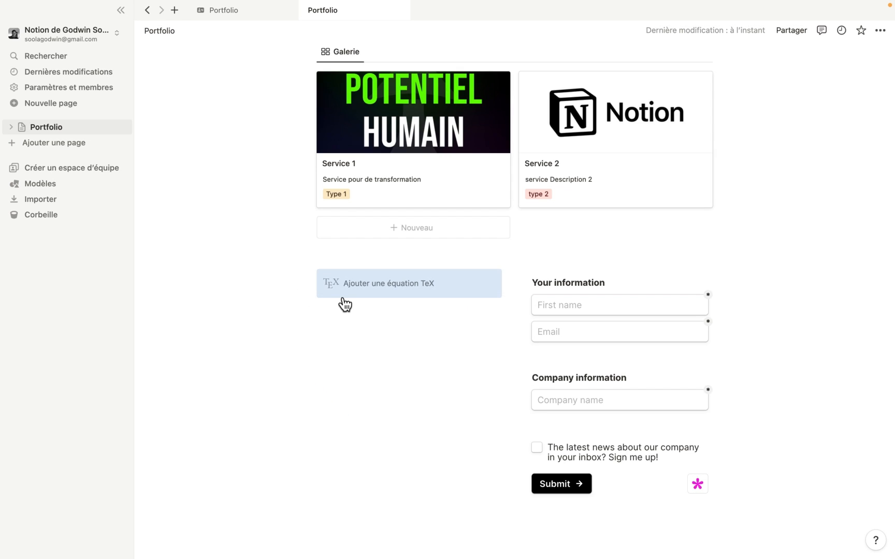
Try to delete the empty equation block in the first column, undoing each deletion
key("BackSpace")
key("super+z")
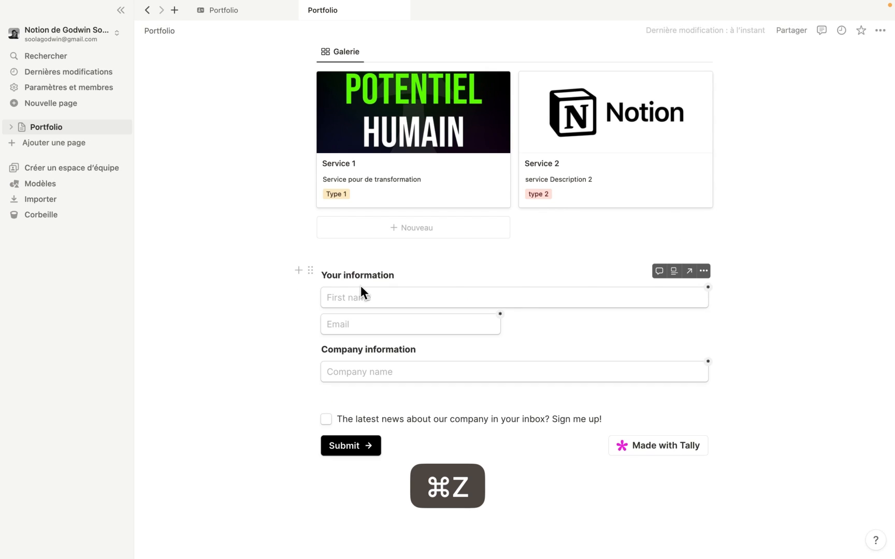
left_click(344, 309)
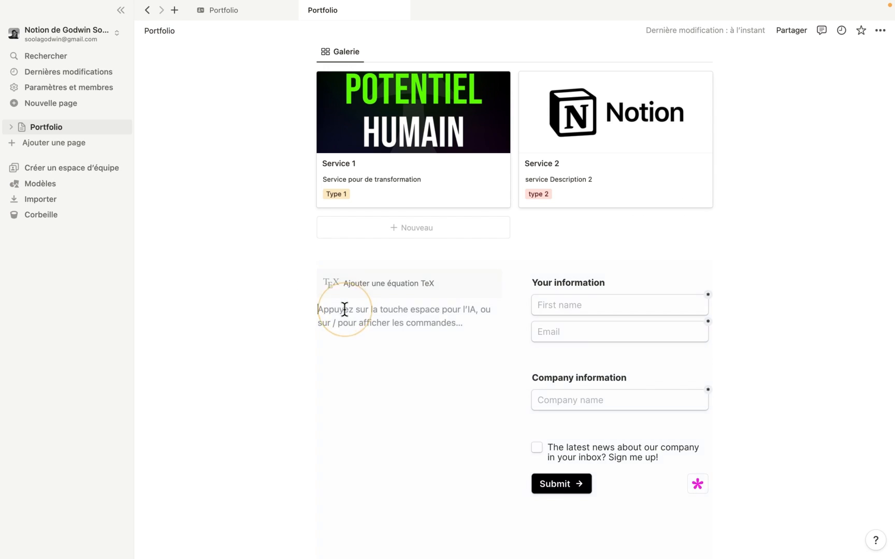
key("BackSpace")
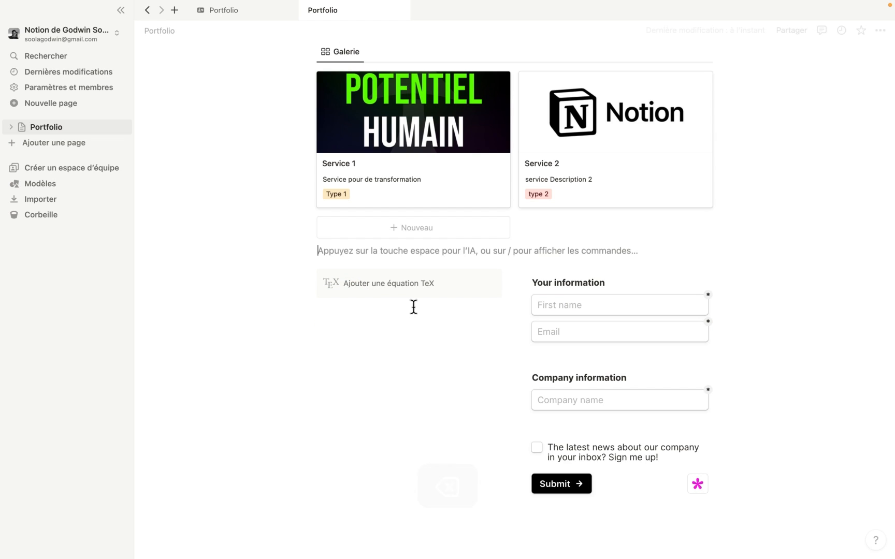
left_click(496, 280)
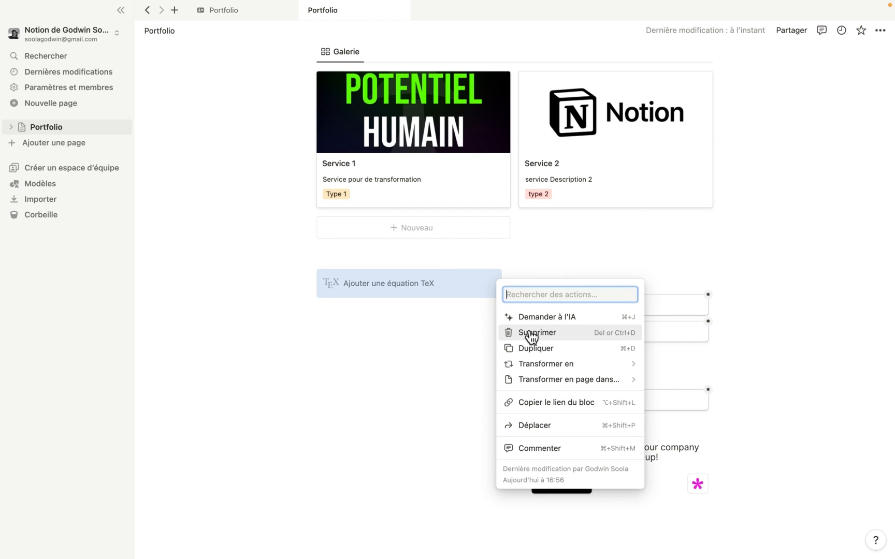
left_click(530, 334)
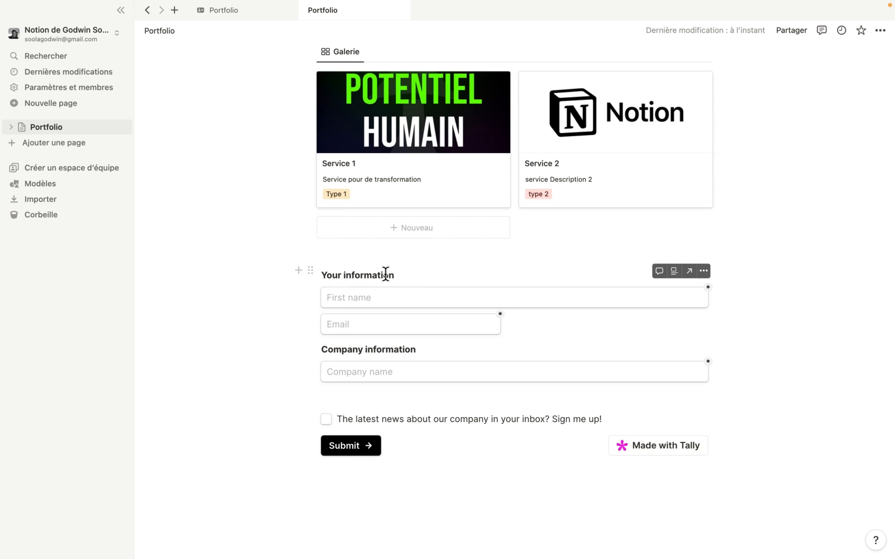
key("super+z")
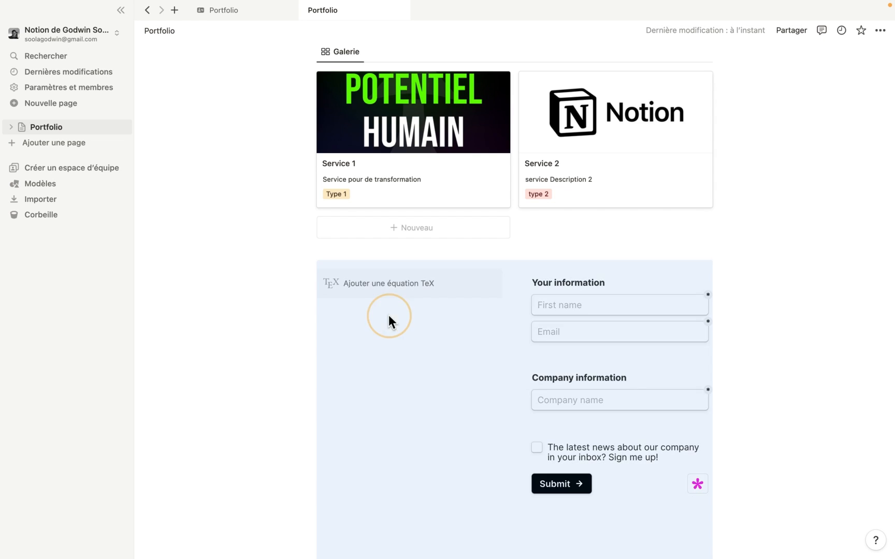
Add a level 2 heading reading "Contactez moi" below the equation block, followed by an empty text line
type("/h2")
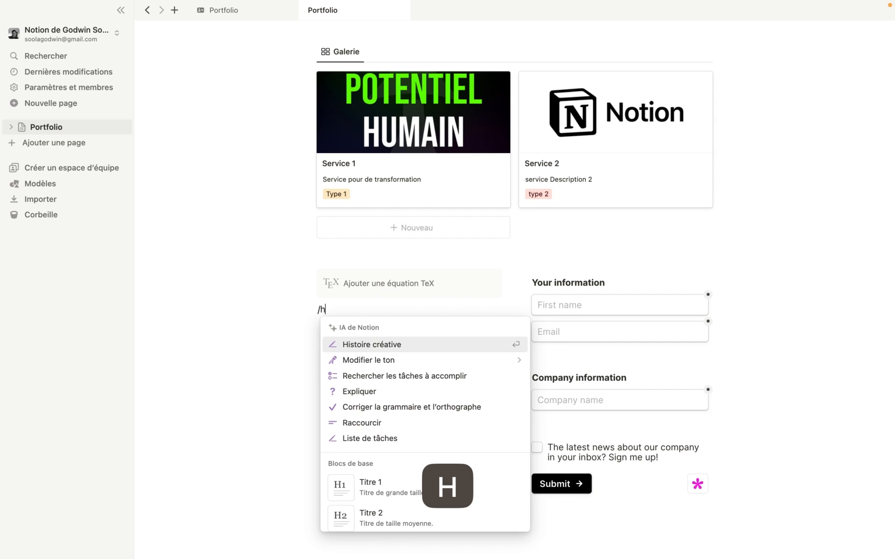
key("Return")
type("Con")
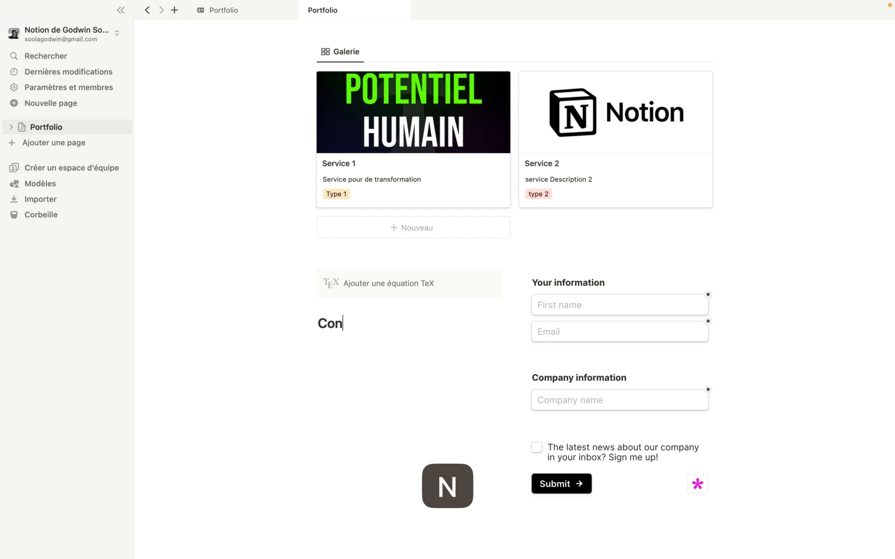
type("tctez")
key("BackSpace")
key("BackSpace")
key("BackSpace")
key("BackSpace")
type("acta")
key("BackSpace")
type("tez")
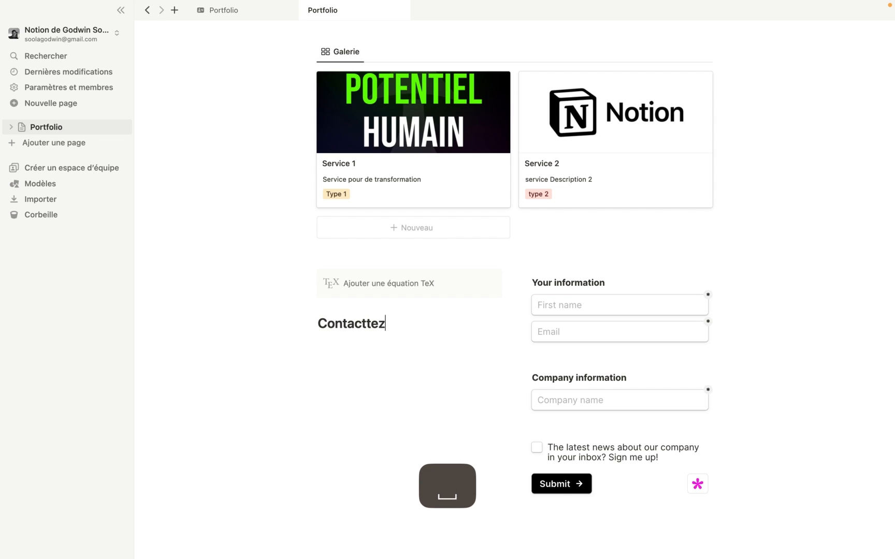
key("BackSpace")
key("BackSpace")
key("BackSpace")
key("BackSpace")
type("tez")
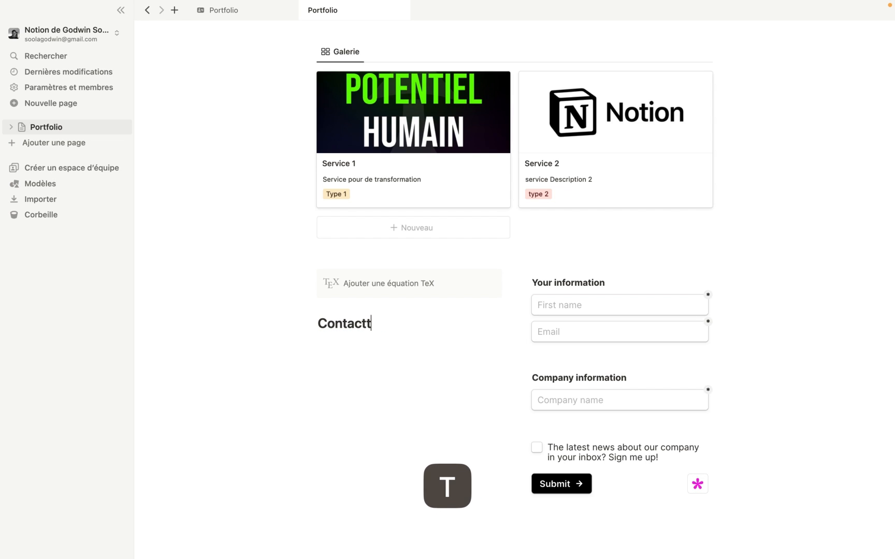
key("BackSpace")
key("BackSpace")
key("BackSpace")
type("ez moi")
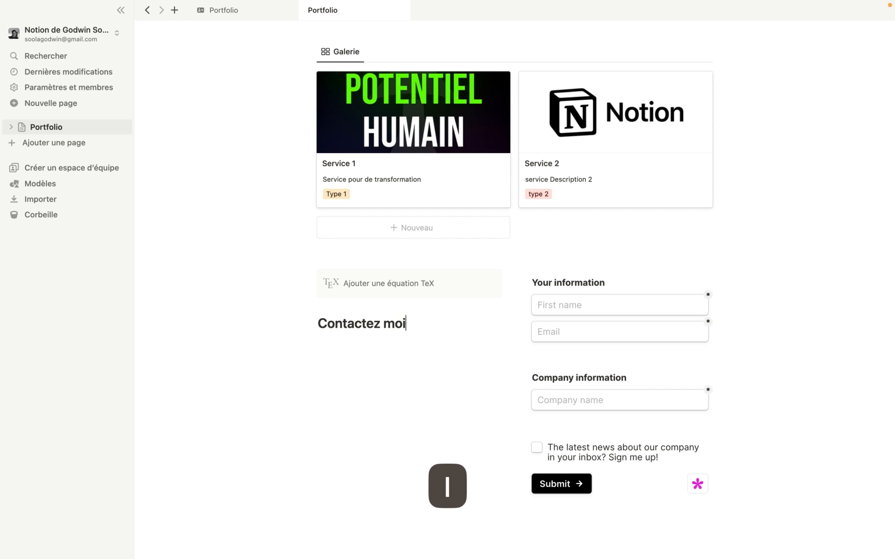
left_click(377, 345)
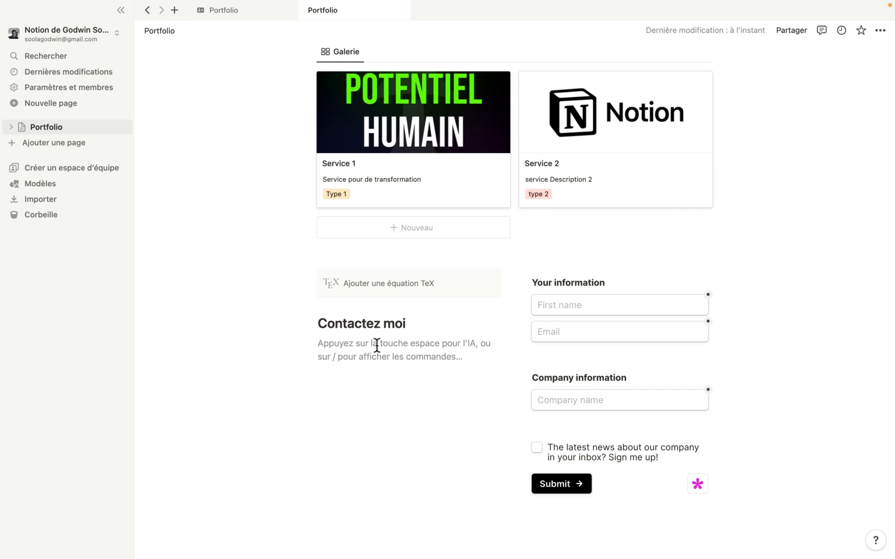
Enter the placeholder text "blab bla a" on the line below the "Contactez moi" heading
key("shift")
type("blab bla")
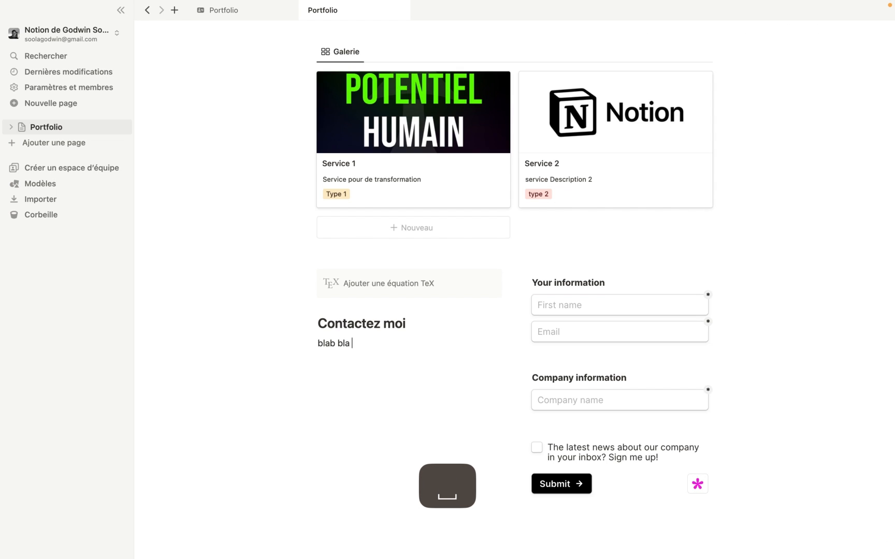
key("BackSpace")
type("a a")
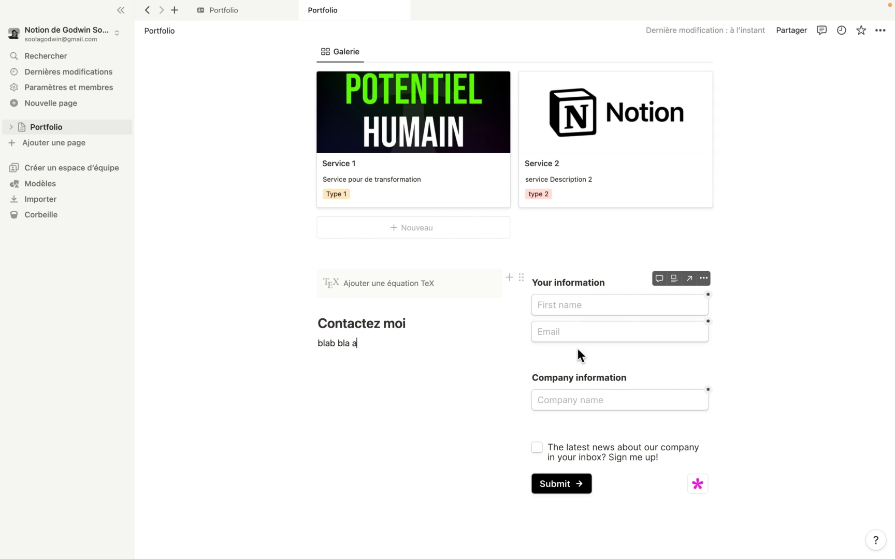
Delete the empty TeX equation block above the "Contactez moi" heading
left_click(493, 280)
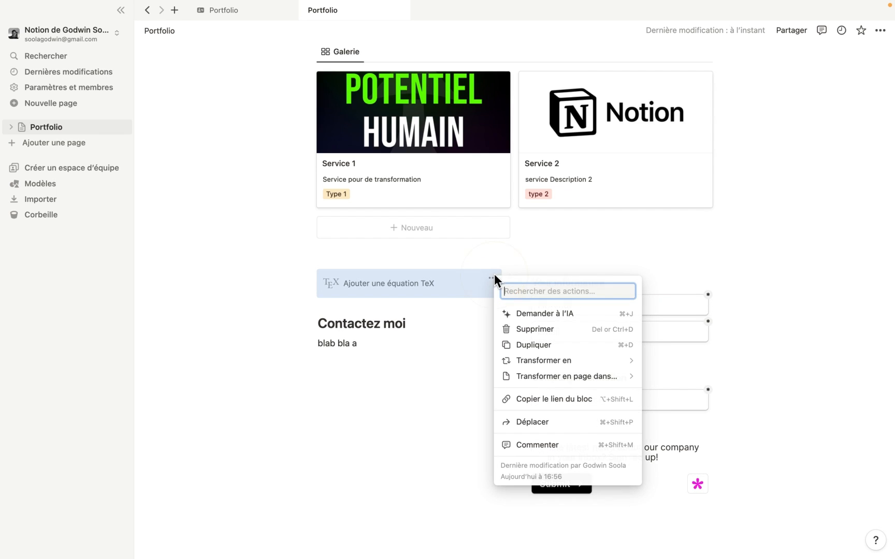
left_click(538, 331)
scroll(481, 257, "down", 5)
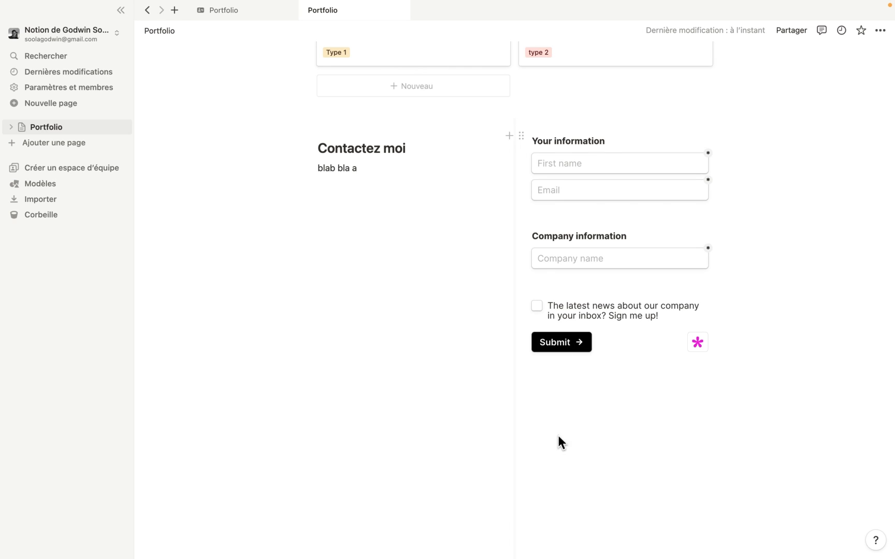
scroll(569, 371, "up", 5)
scroll(639, 466, "down", 9)
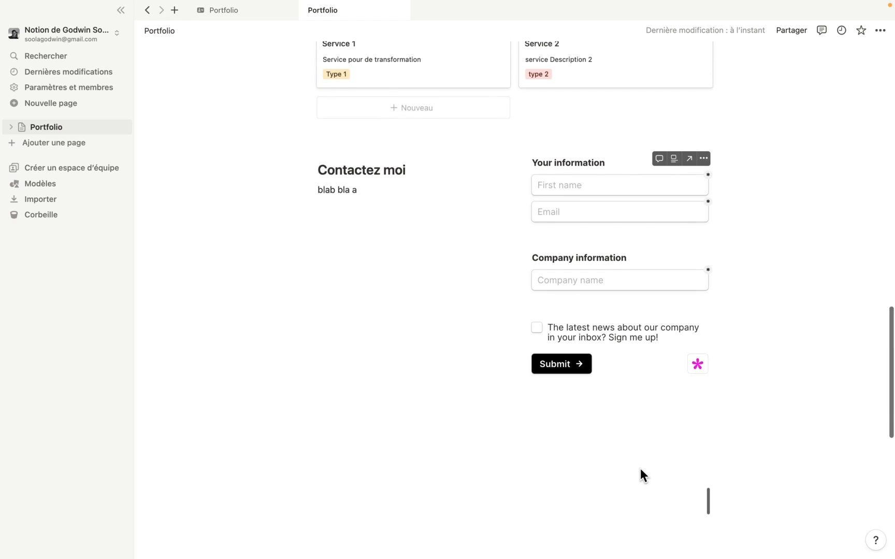
Add a cover image above the Portfolio page title
scroll(504, 171, "up", 13)
scroll(504, 169, "up", 20)
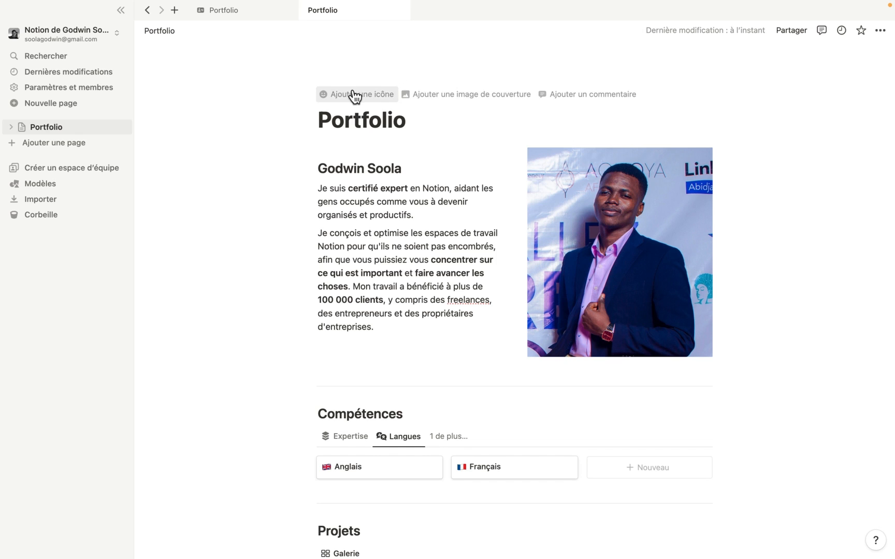
left_click(433, 93)
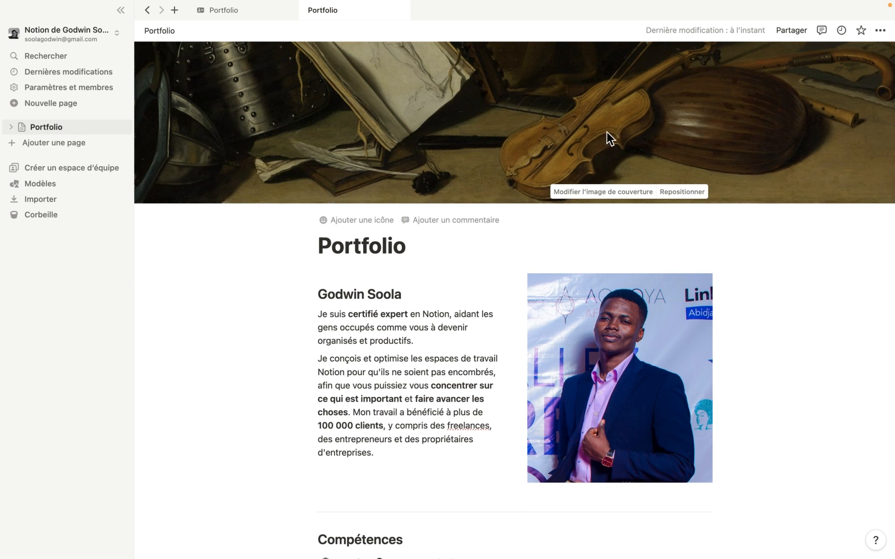
Search Unsplash for "linkedin" and choose the photo of a laptop showing a Google page as the new page cover
left_click(599, 201)
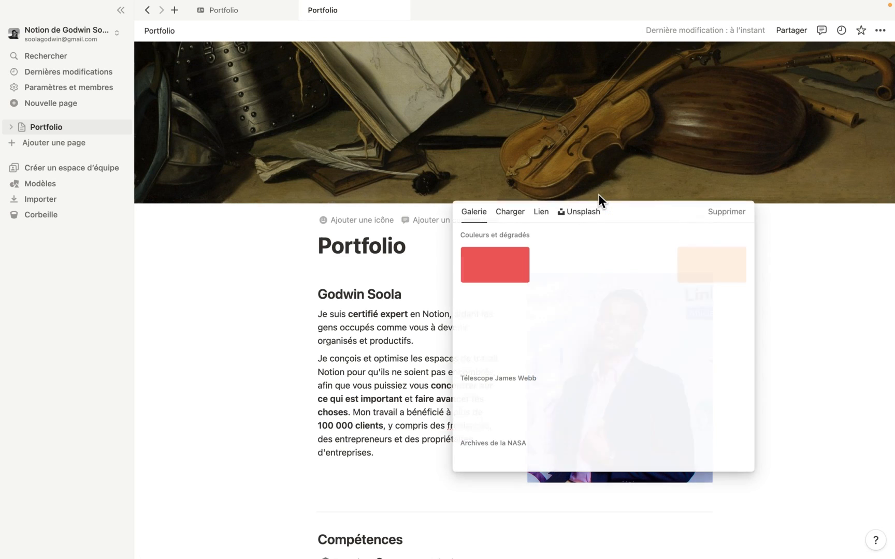
left_click(578, 215)
type("linkedin")
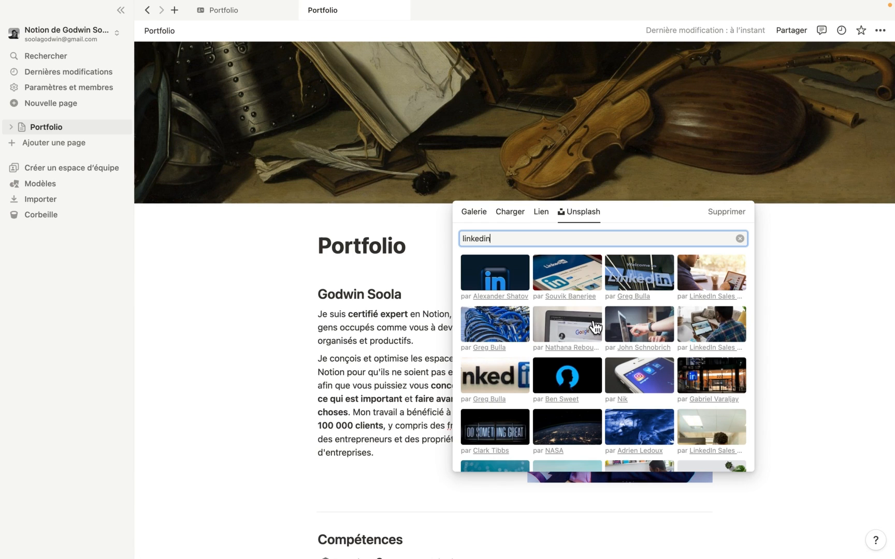
scroll(616, 324, "down", 1)
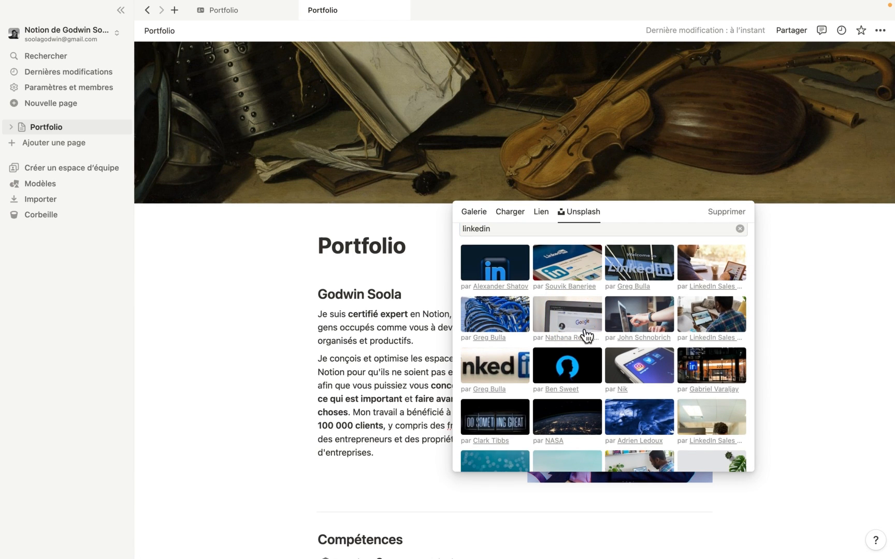
left_click(584, 330)
left_click(787, 259)
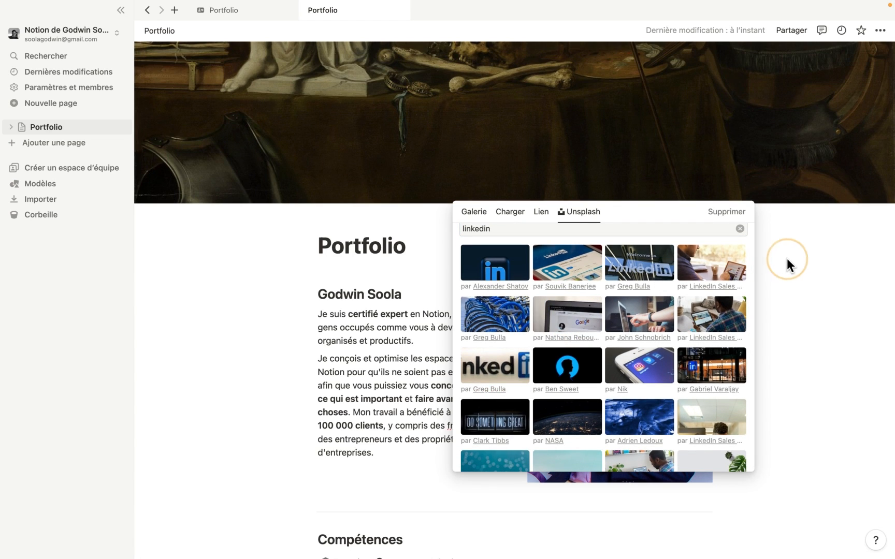
scroll(786, 258, "down", 3)
scroll(786, 259, "up", 3)
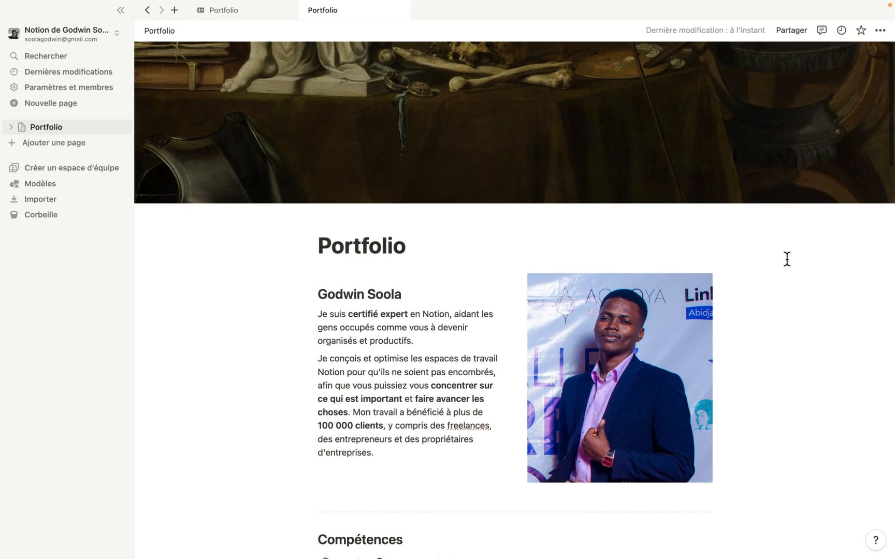